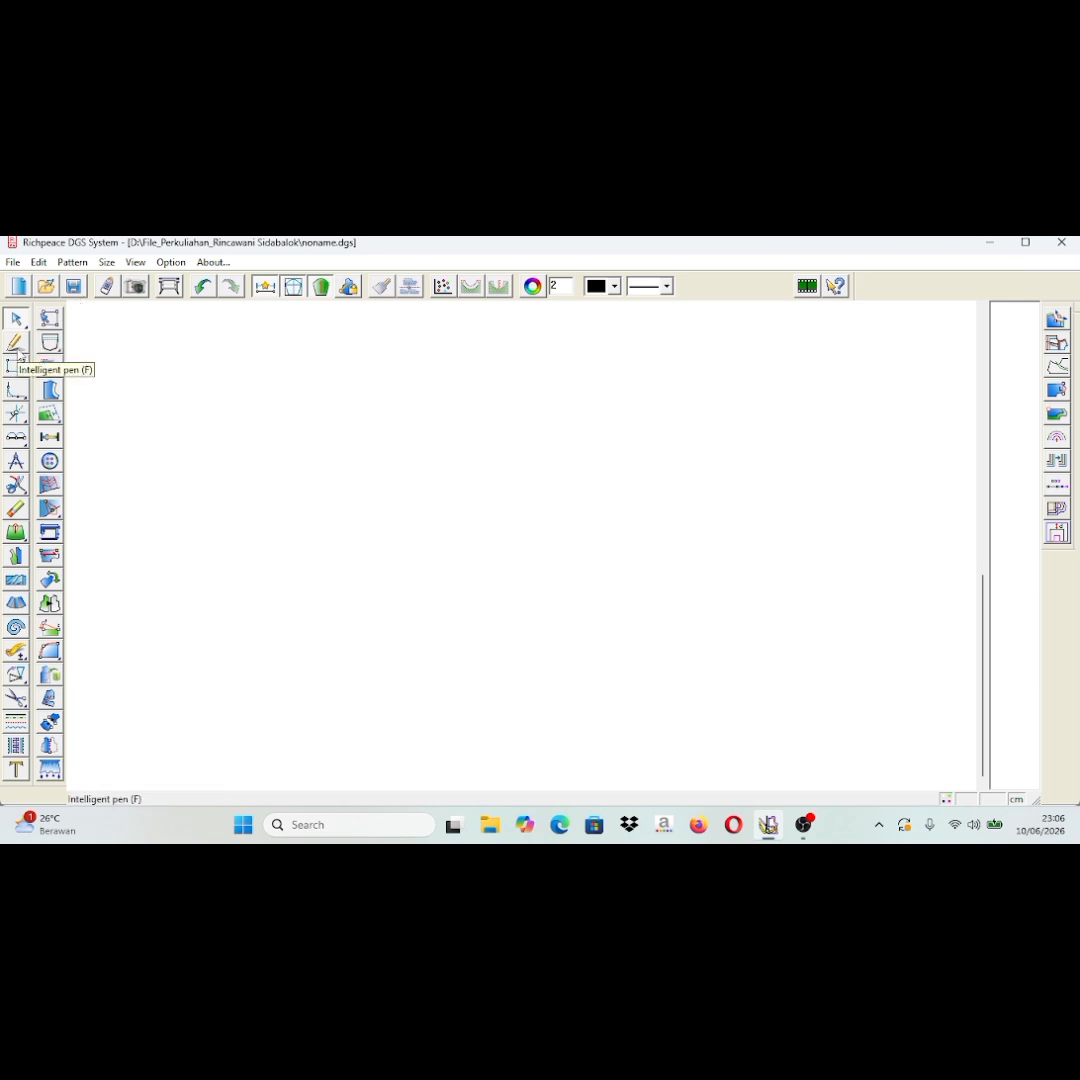
Draw a vertical straight line 30 cm long with the Intelligent pen.
{"action": "left_click", "coordinate": [18, 348]}
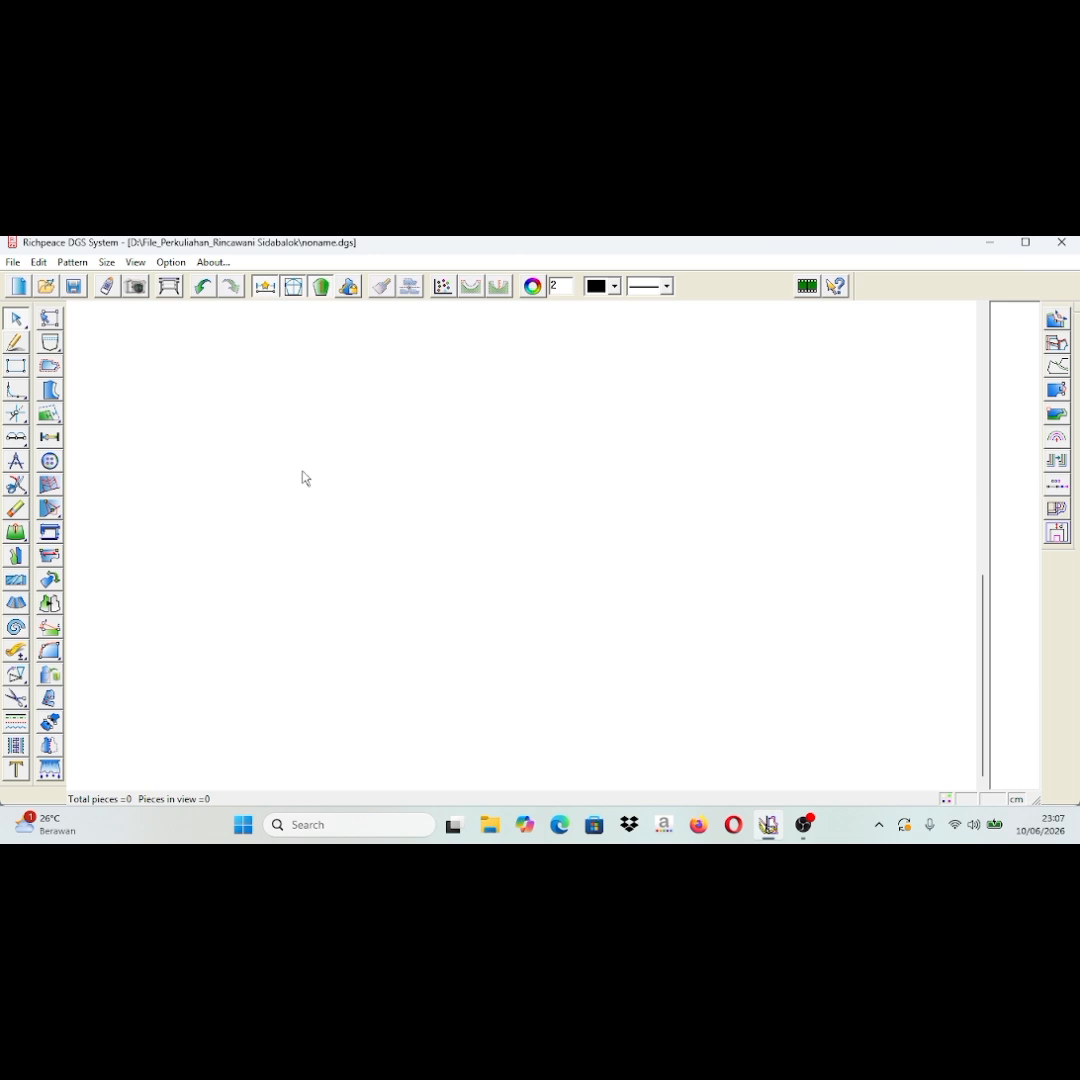
{"action": "key", "text": "f"}
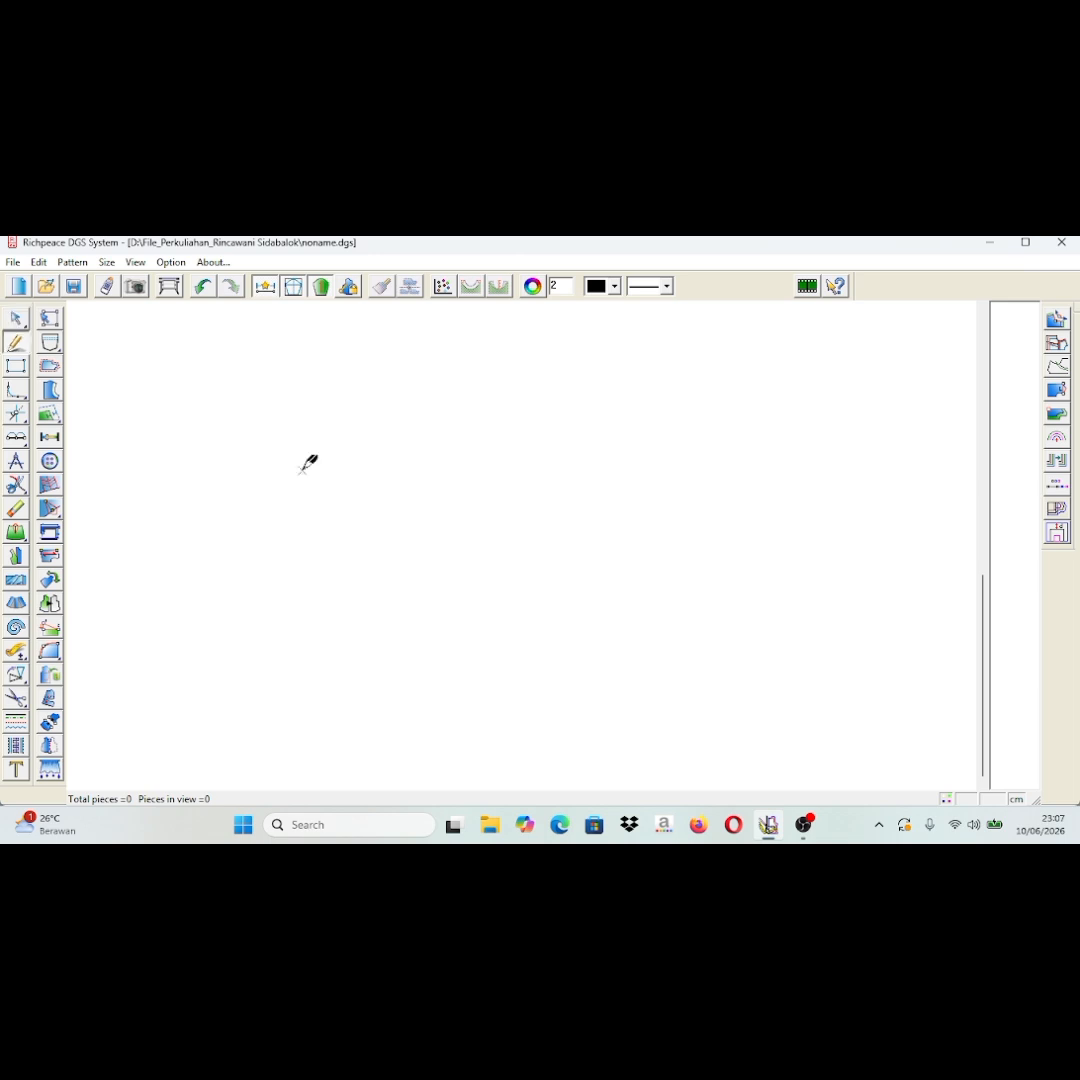
{"action": "right_click", "coordinate": [368, 380]}
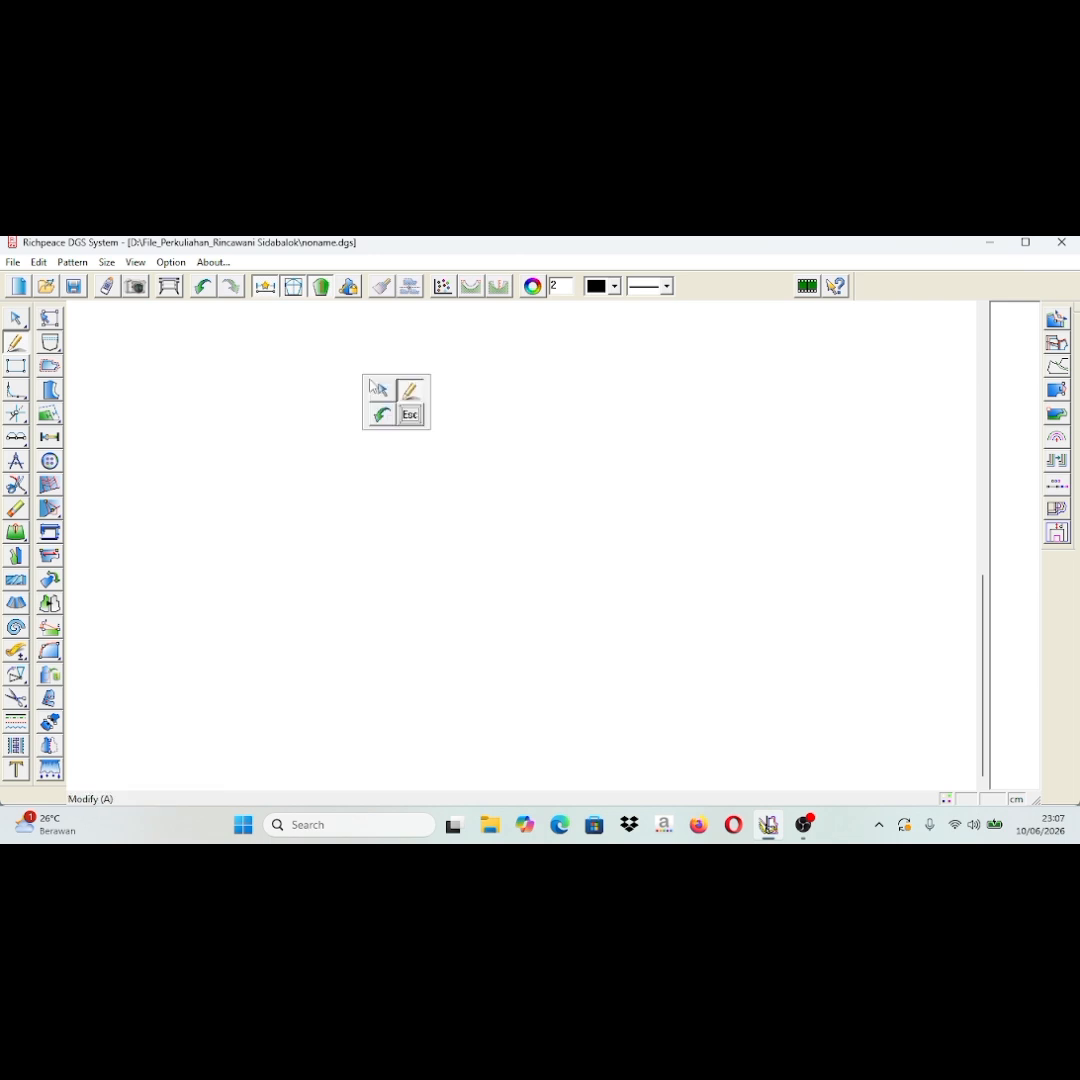
{"action": "left_click", "coordinate": [413, 399]}
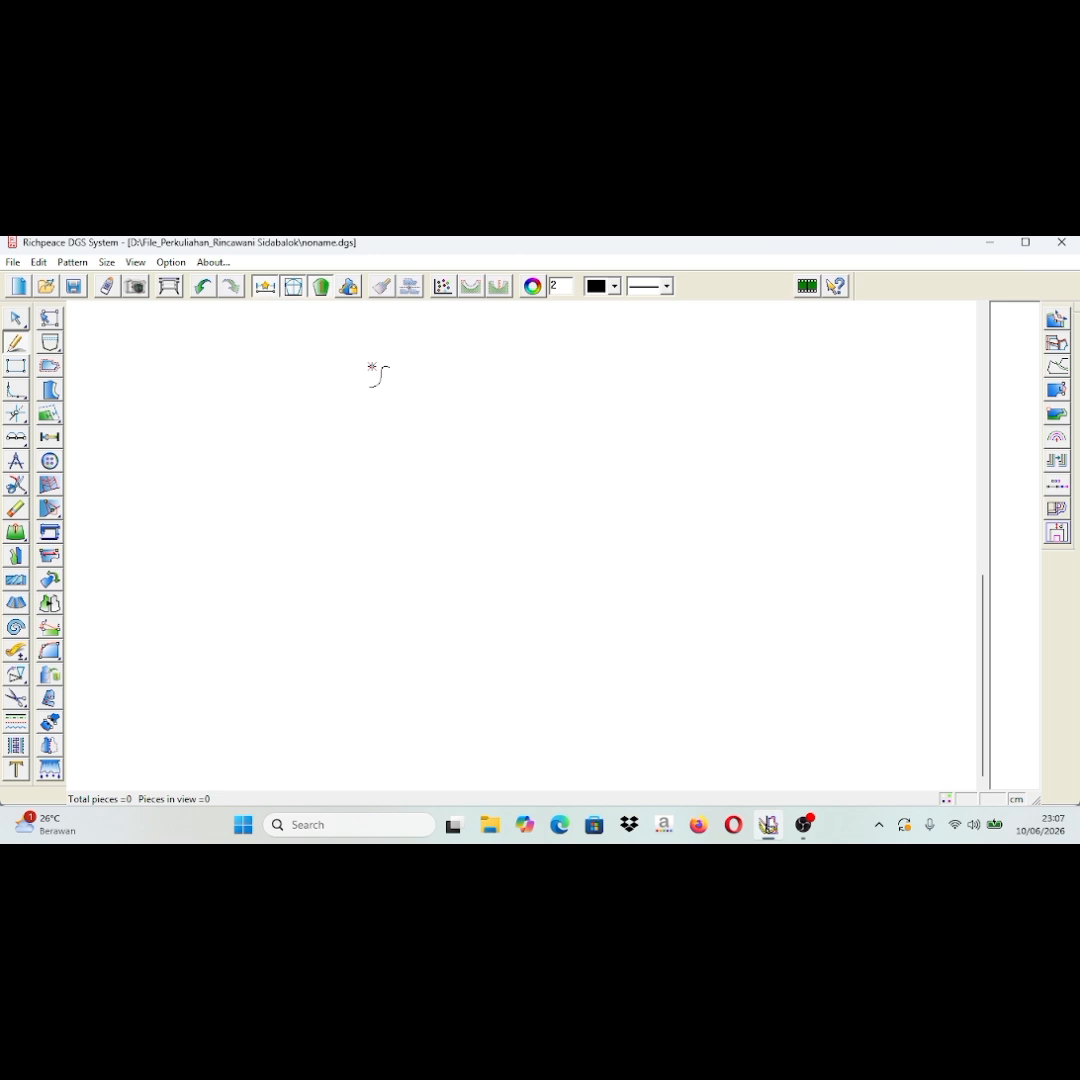
{"action": "left_click", "coordinate": [372, 367]}
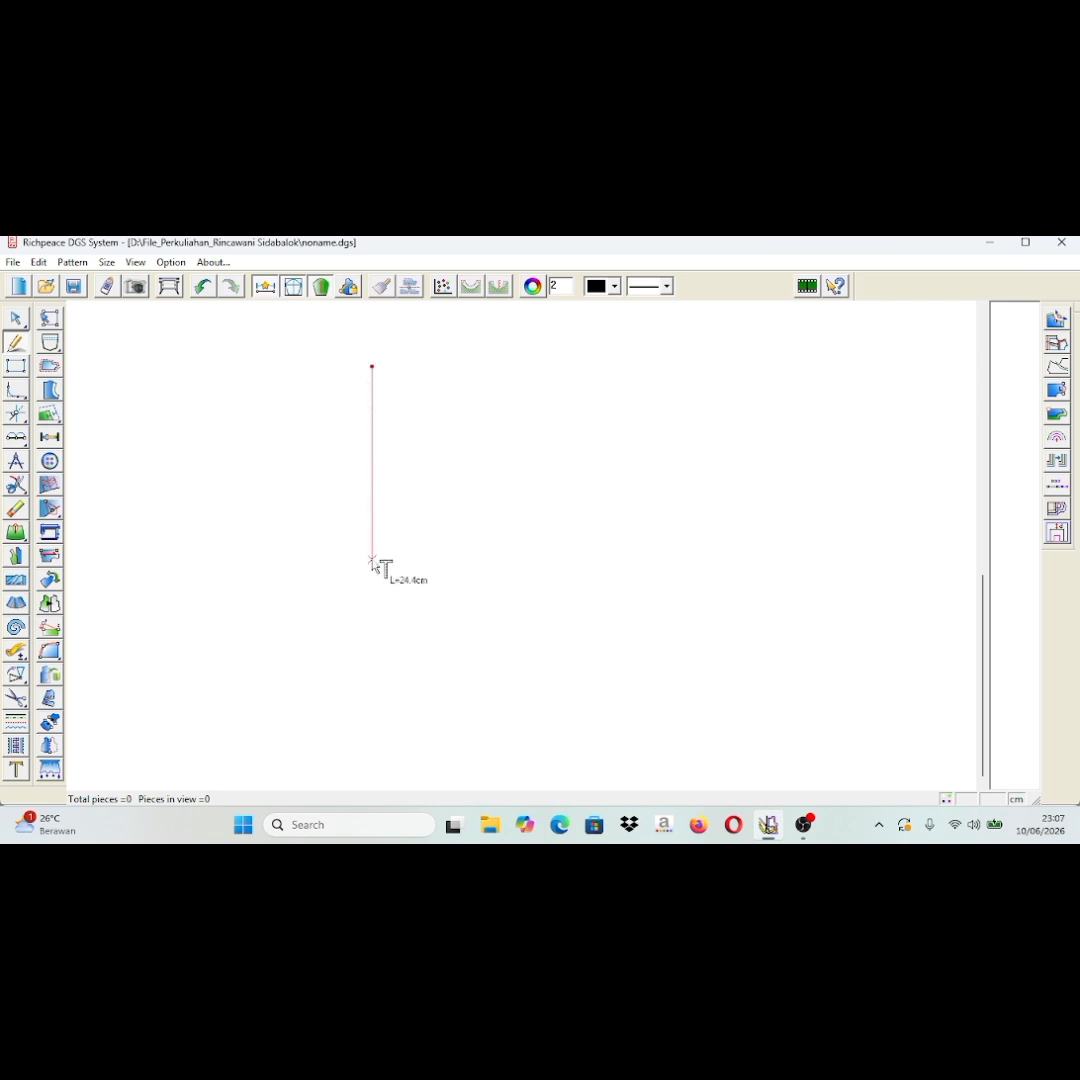
{"action": "key", "text": "Return"}
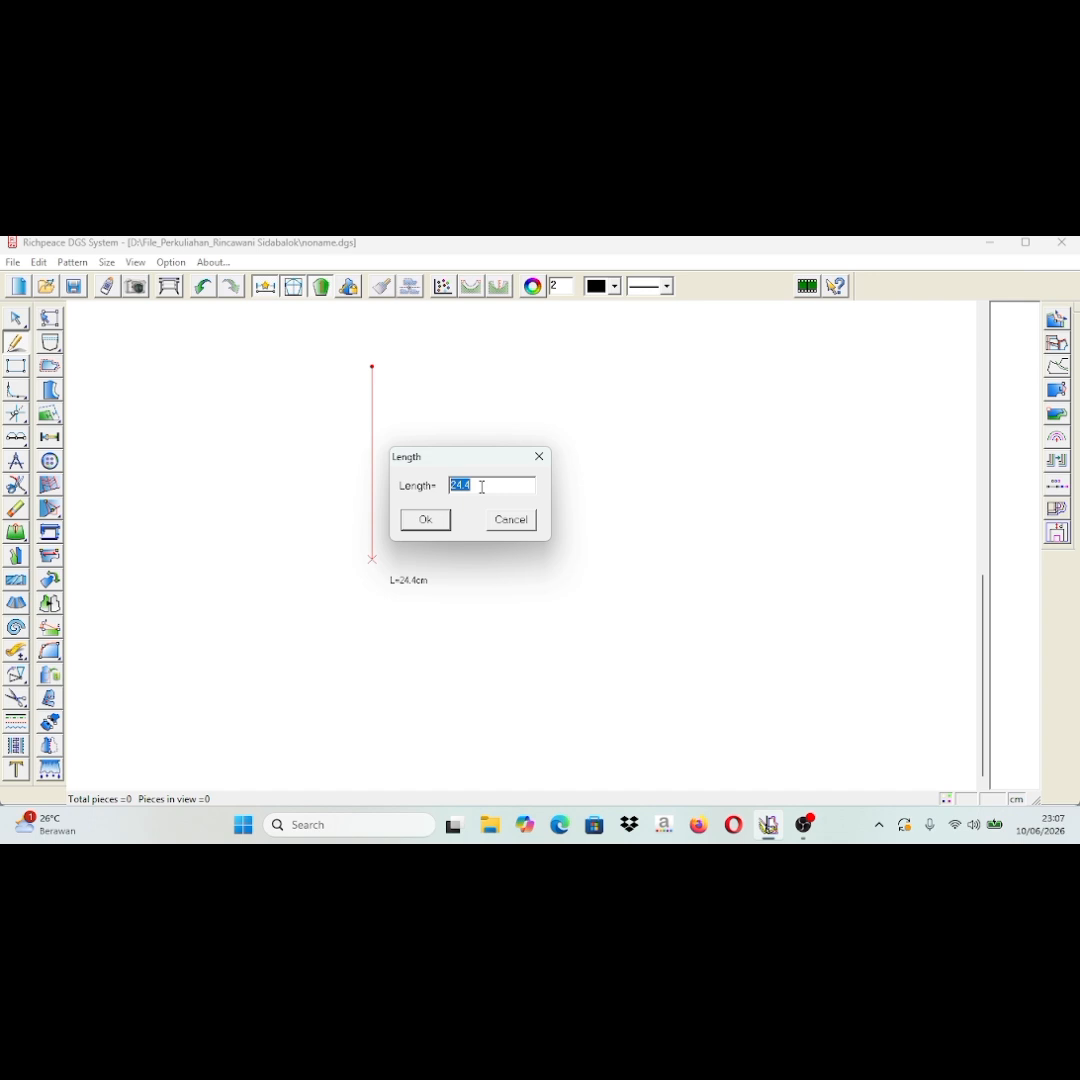
{"action": "type", "text": "30"}
{"action": "left_click", "coordinate": [426, 520]}
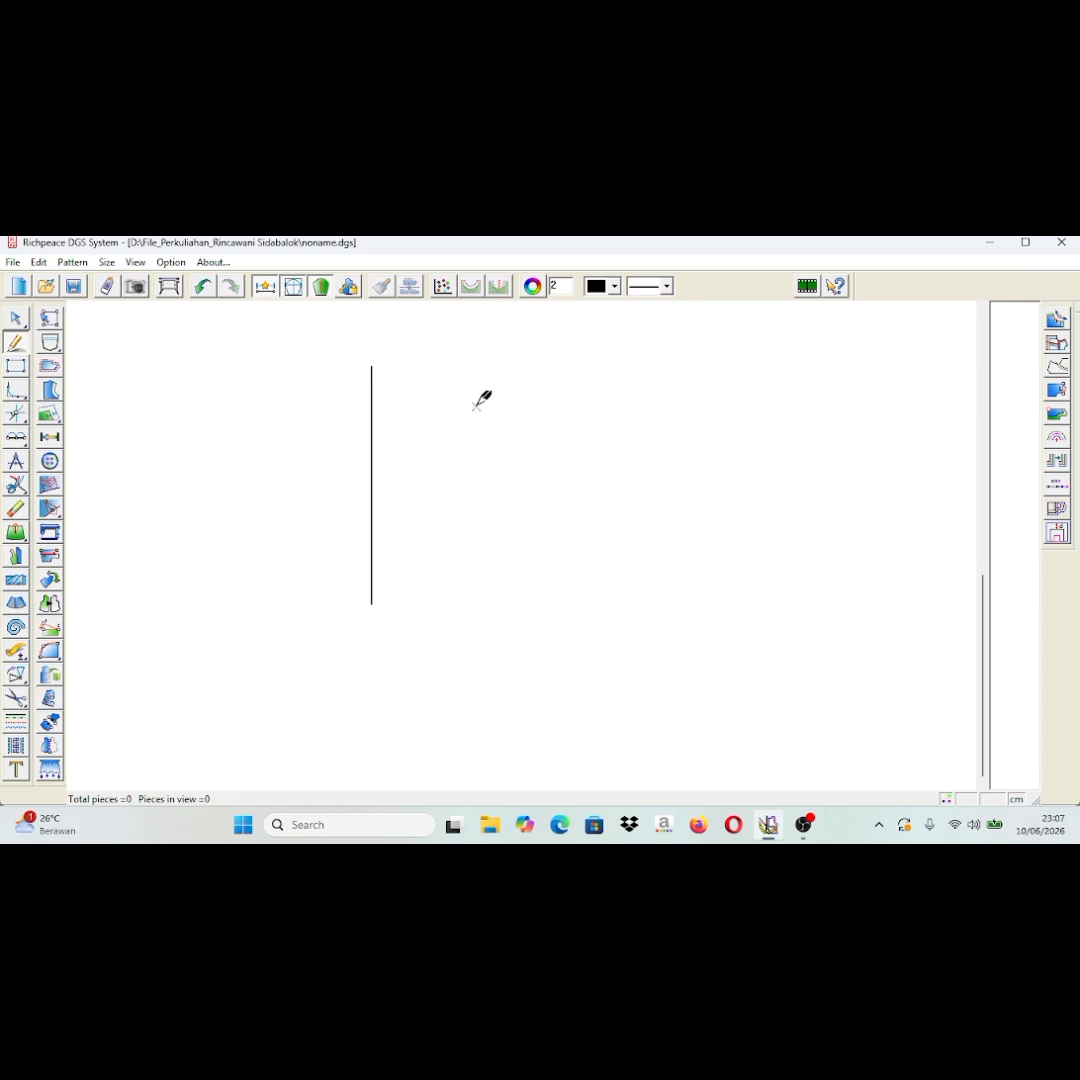
Draw a freeform S-shaped wavy curve about 46 cm long beside the vertical line with the Intelligent pen.
{"action": "left_click", "coordinate": [430, 383]}
{"action": "left_click", "coordinate": [460, 383]}
{"action": "left_click", "coordinate": [477, 410]}
{"action": "left_click", "coordinate": [437, 453]}
{"action": "left_click", "coordinate": [481, 471]}
{"action": "left_click", "coordinate": [467, 507]}
{"action": "left_click", "coordinate": [421, 515]}
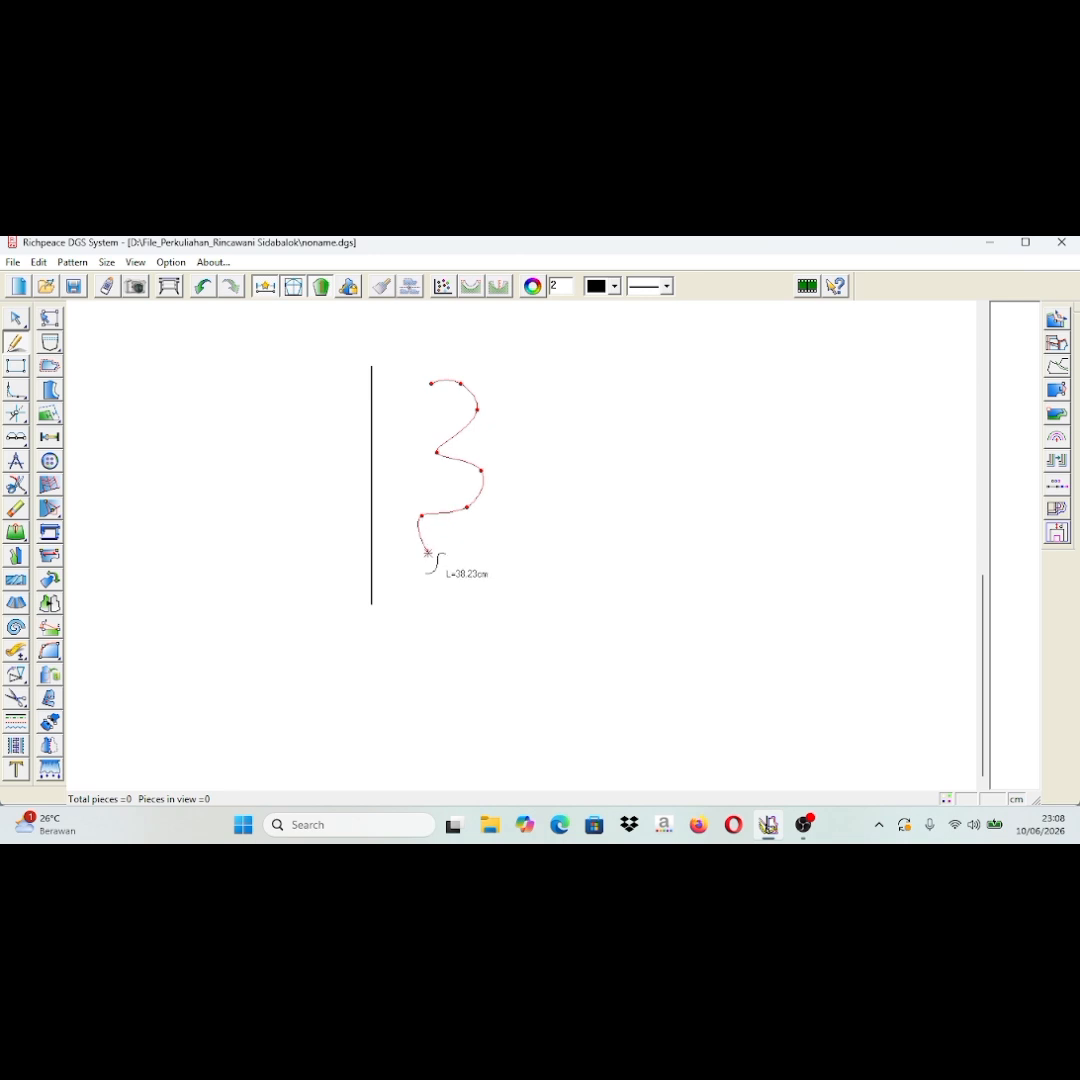
{"action": "left_click", "coordinate": [428, 552]}
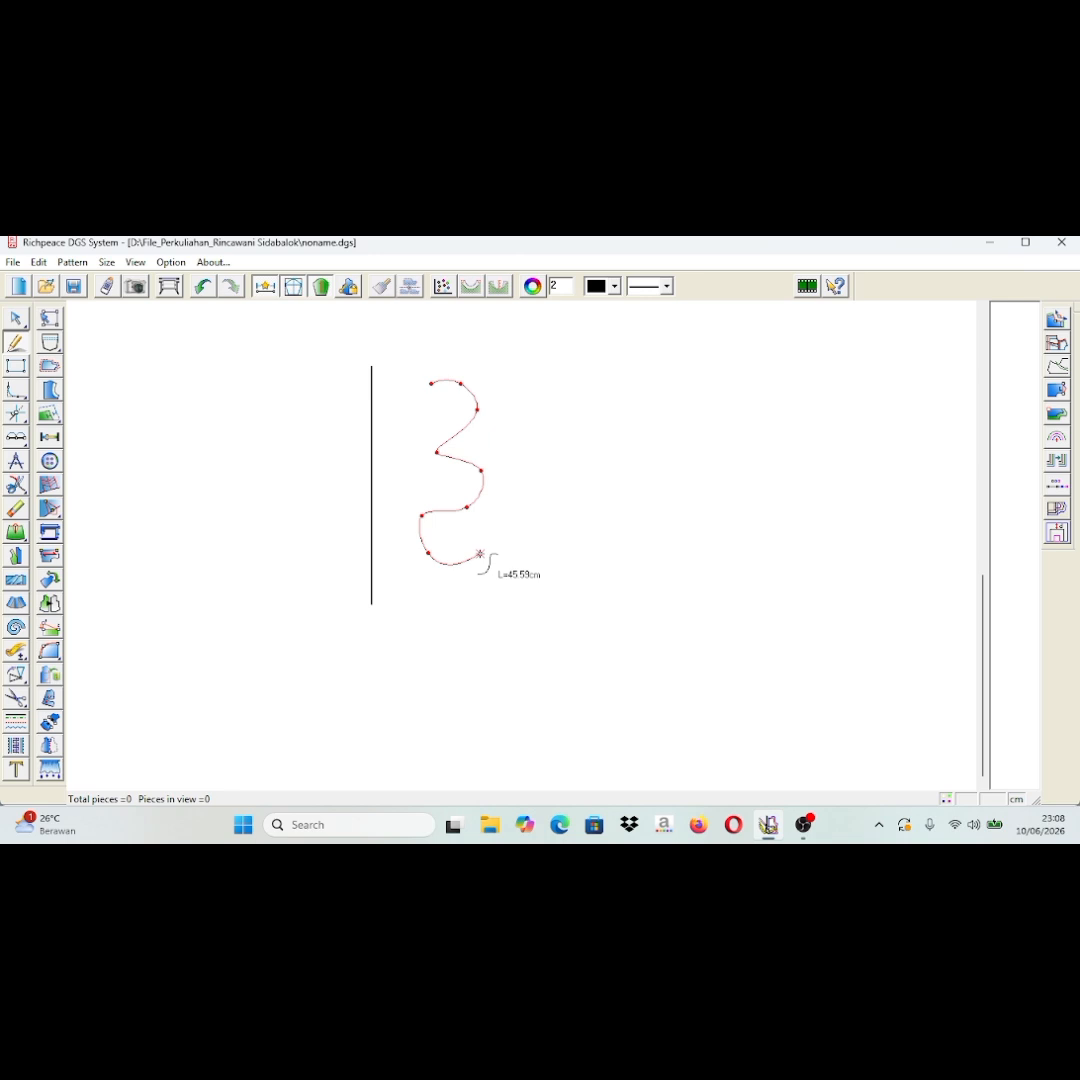
{"action": "right_click", "coordinate": [479, 553]}
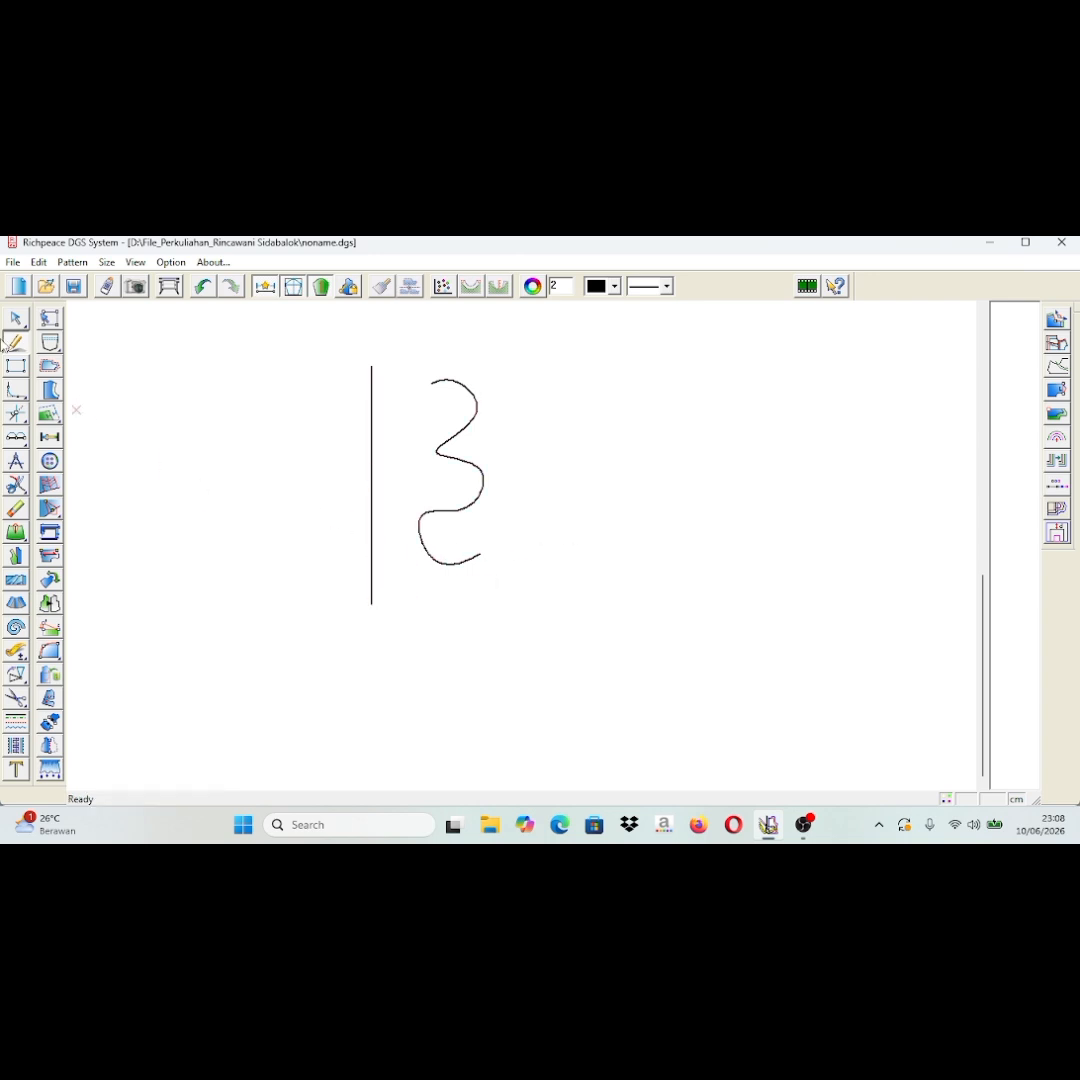
Bend the vertical straight line into an arc bulging away from the wavy curve using the Modify tool.
{"action": "left_click", "coordinate": [17, 320]}
{"action": "left_click", "coordinate": [18, 325]}
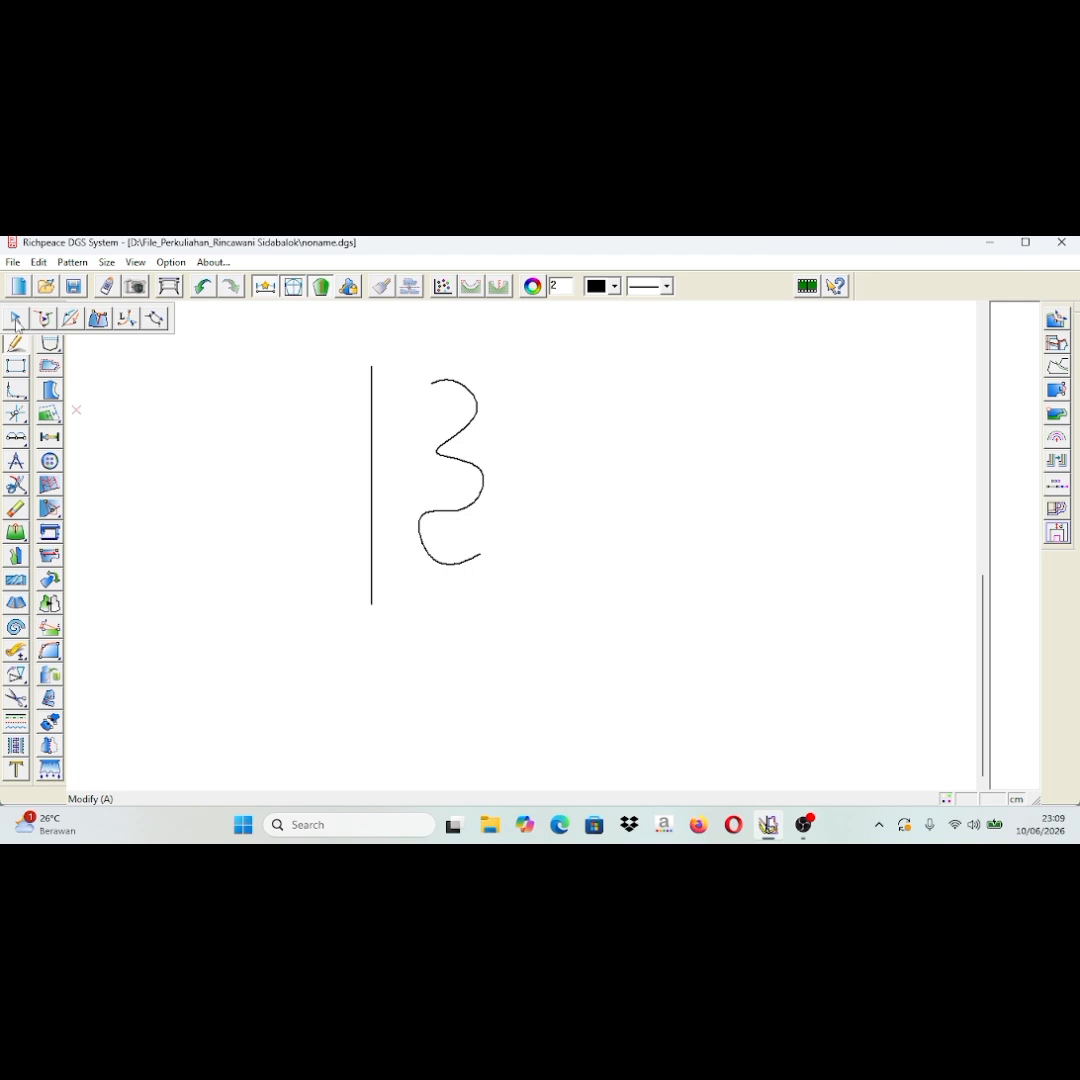
{"action": "left_click", "coordinate": [17, 320]}
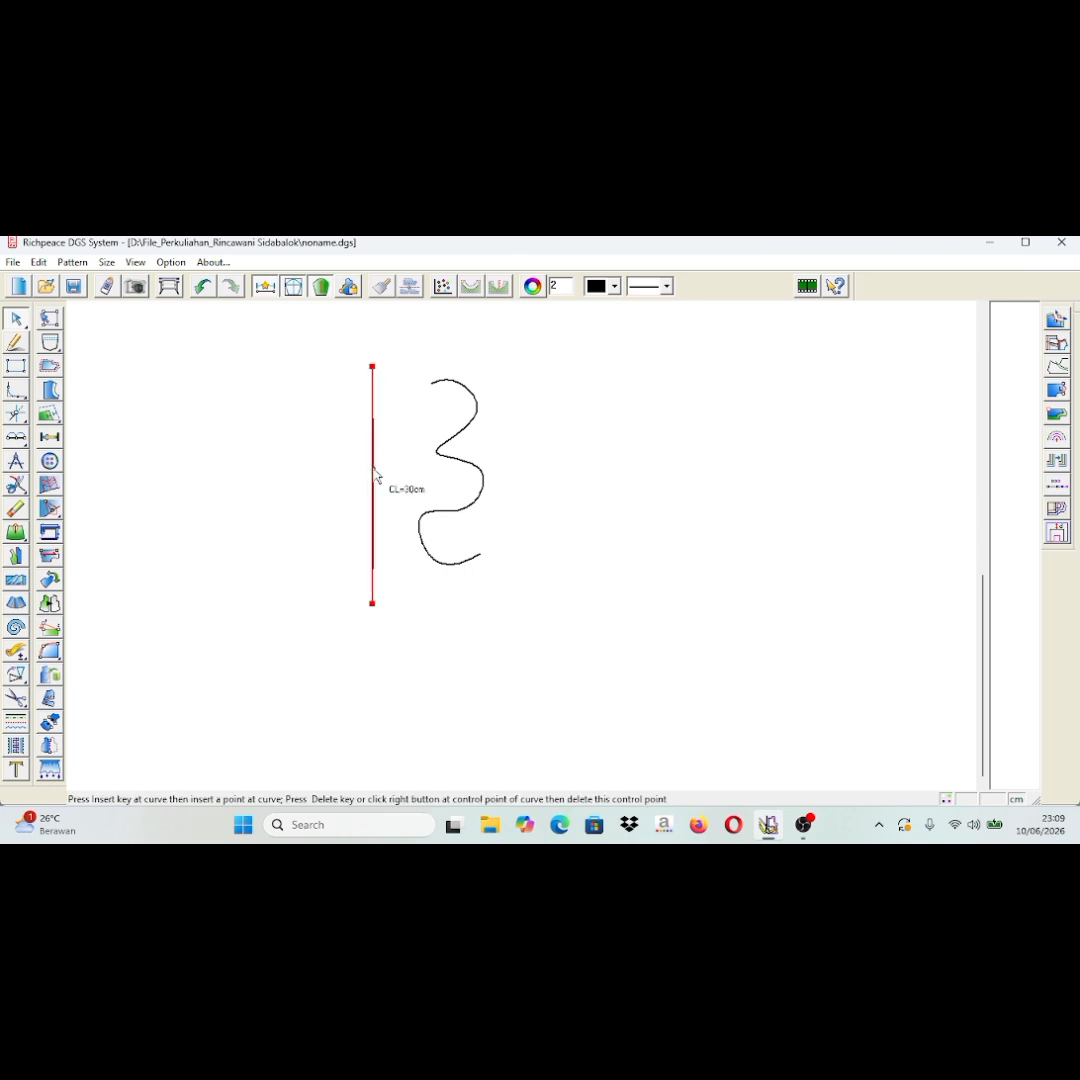
{"action": "left_click_drag", "start_coordinate": [377, 477], "coordinate": [343, 478]}
{"action": "key", "text": "Delete"}
{"action": "left_click_drag", "start_coordinate": [373, 472], "coordinate": [336, 477]}
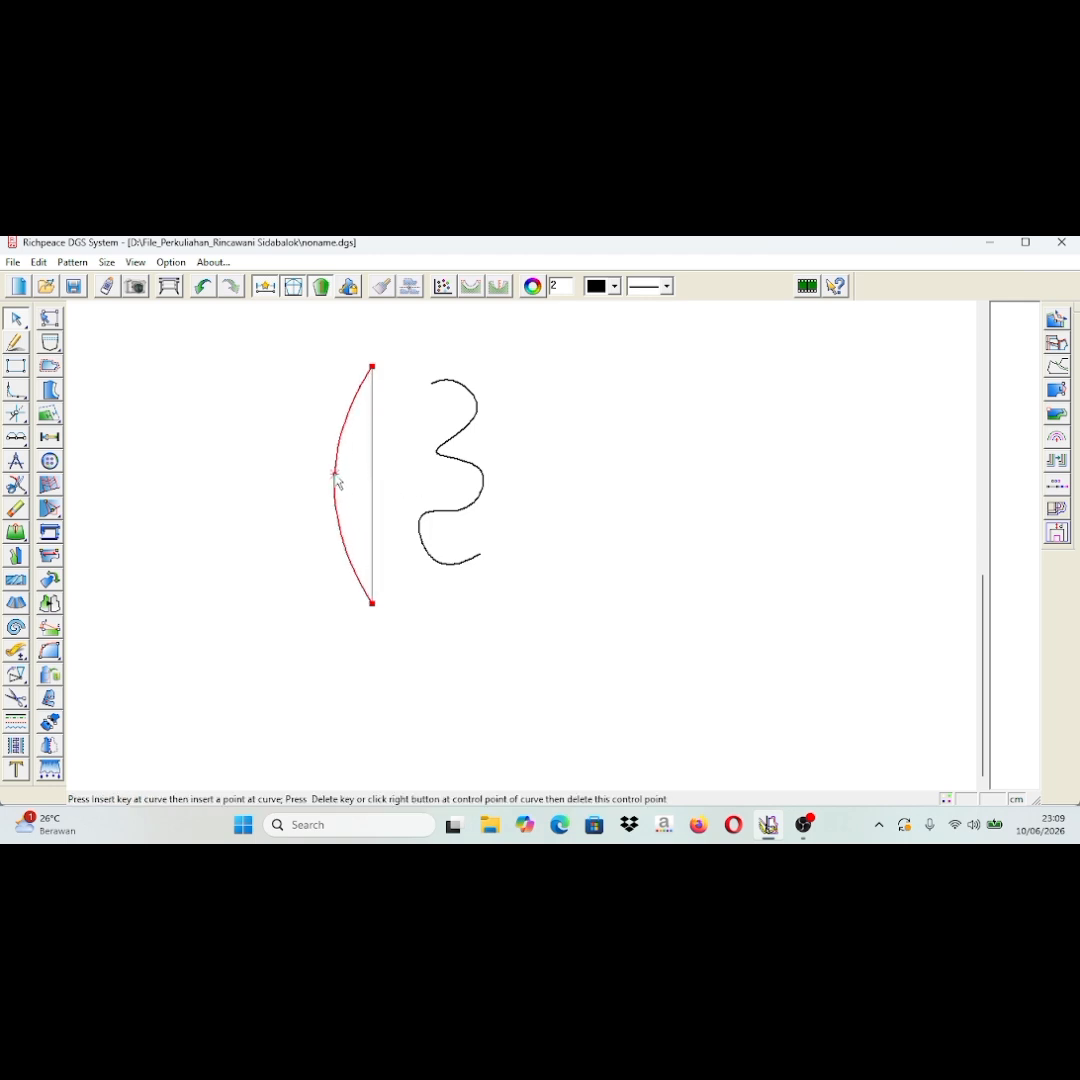
{"action": "right_click", "coordinate": [336, 478]}
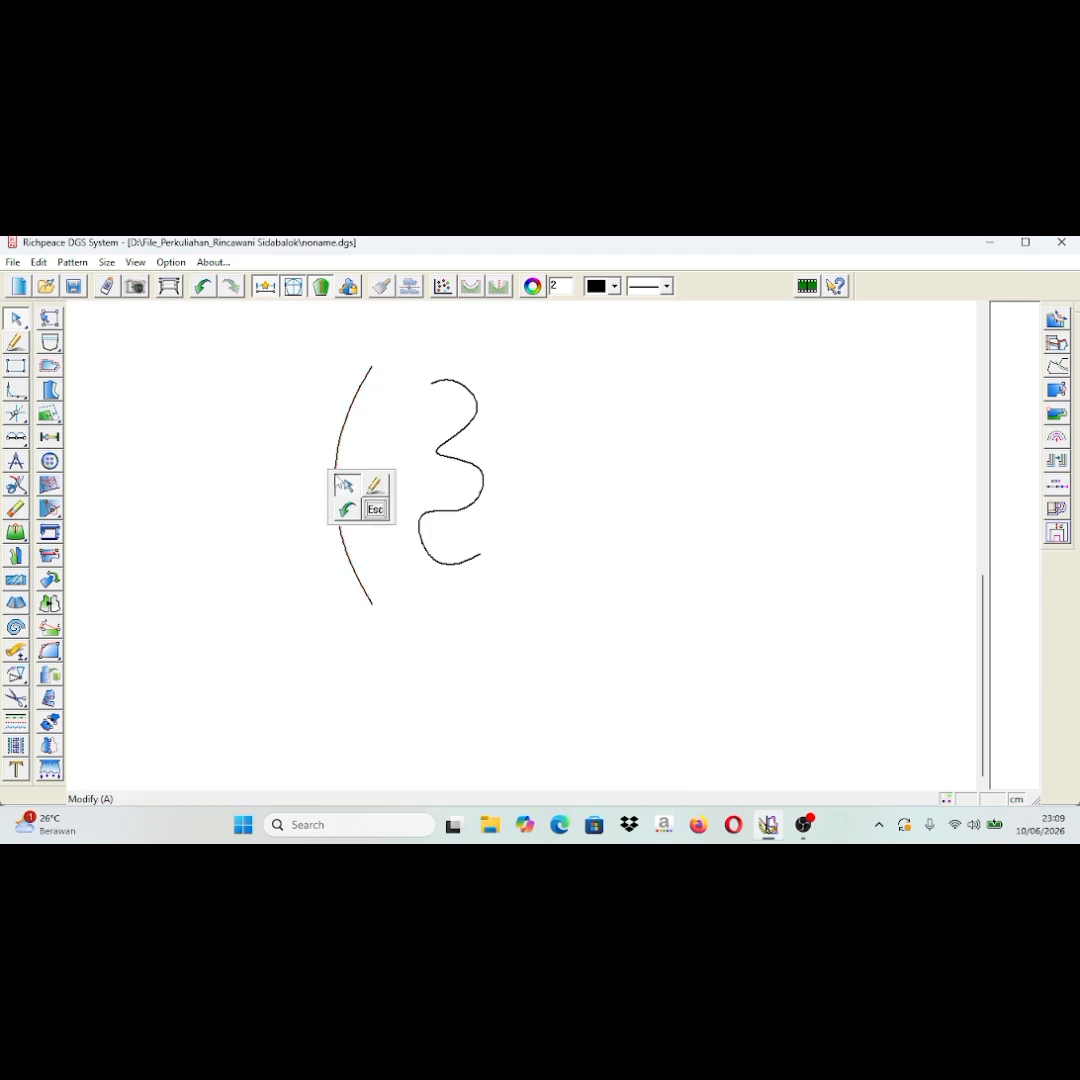
{"action": "left_click", "coordinate": [524, 503]}
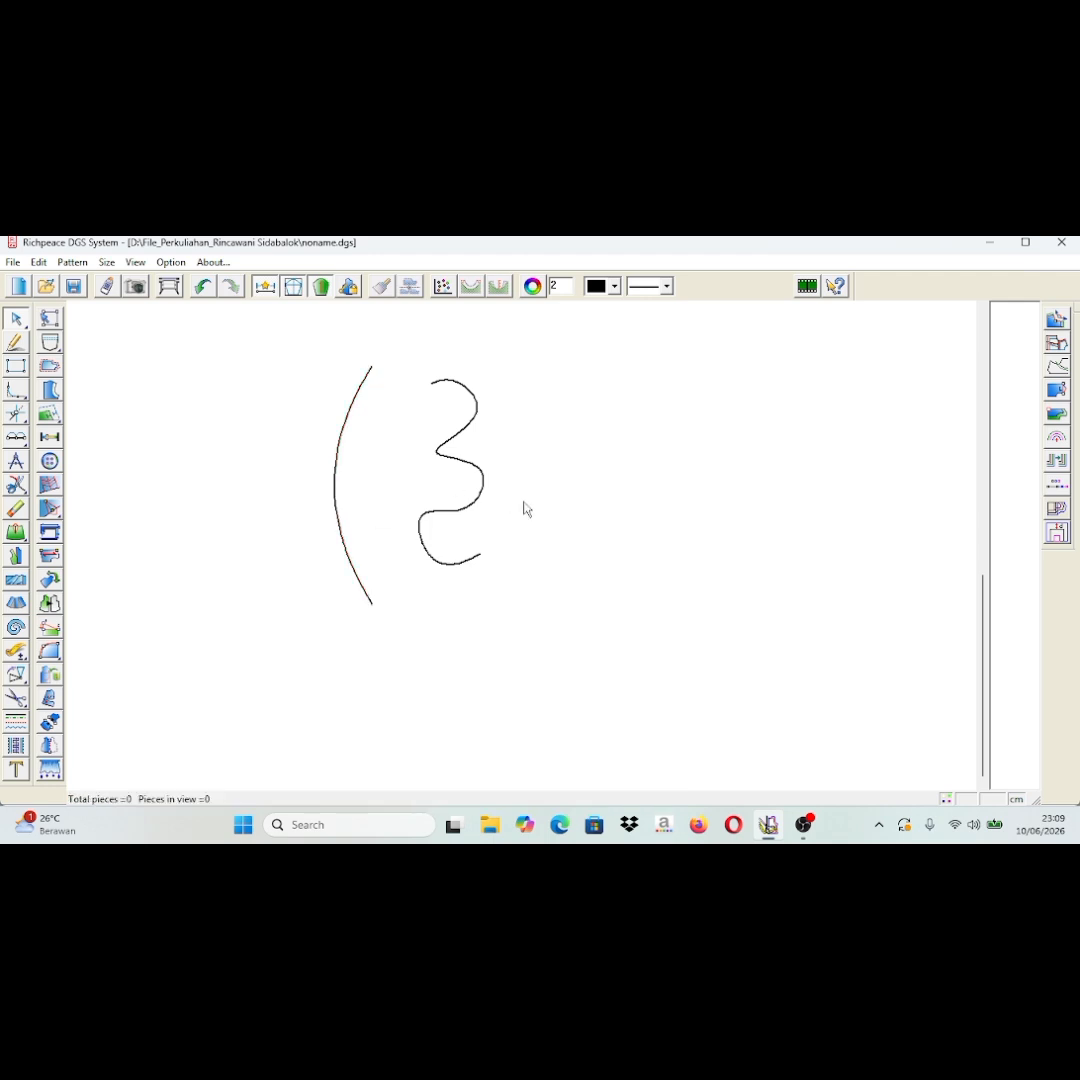
Reshape the upper end of the wavy curve into a raised peak with the Modify tool.
{"action": "left_click", "coordinate": [441, 388]}
{"action": "left_click", "coordinate": [441, 388]}
{"action": "left_click", "coordinate": [441, 388]}
{"action": "left_click", "coordinate": [446, 388]}
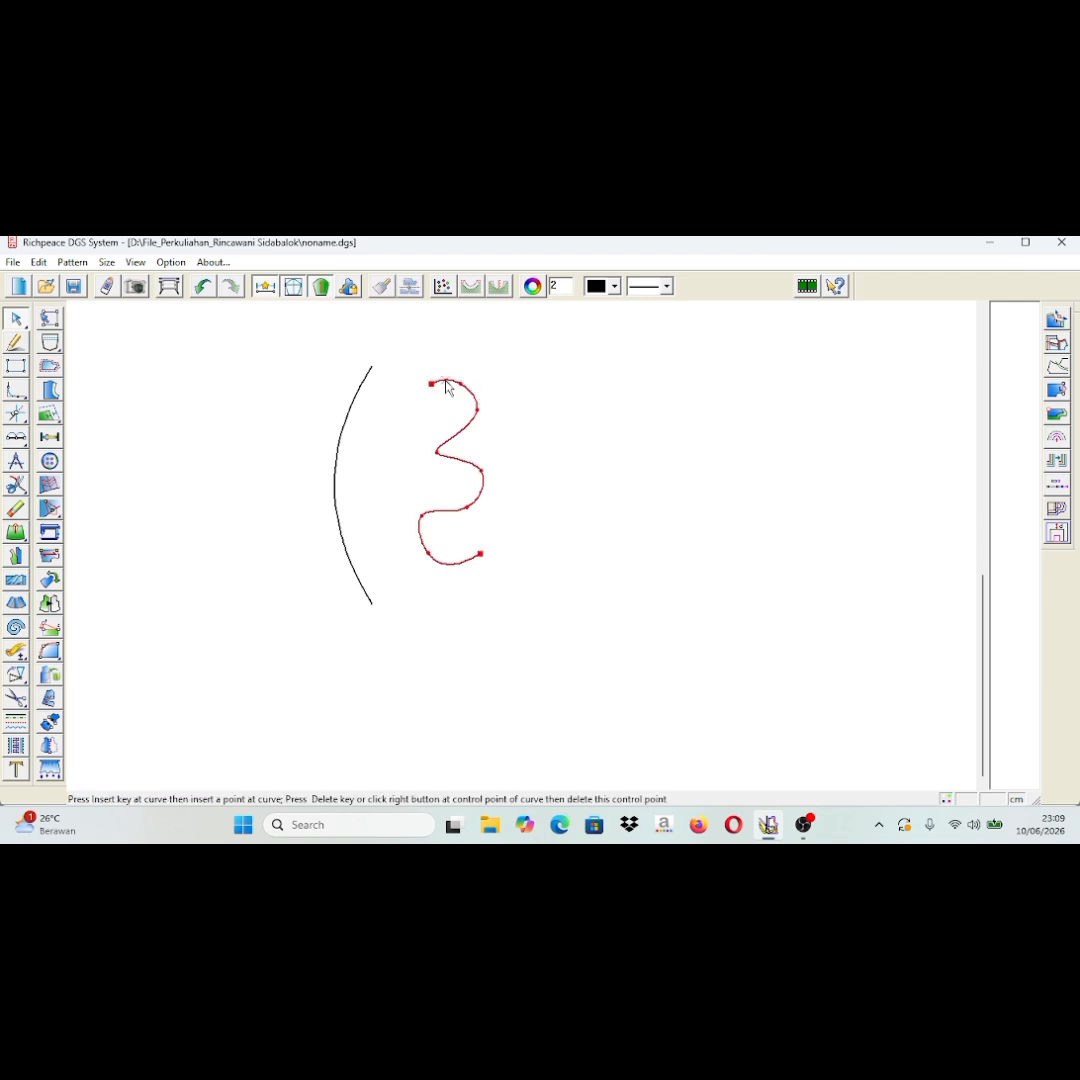
{"action": "left_click", "coordinate": [446, 381]}
{"action": "left_click", "coordinate": [459, 381]}
{"action": "left_click", "coordinate": [459, 381]}
{"action": "right_click", "coordinate": [459, 381]}
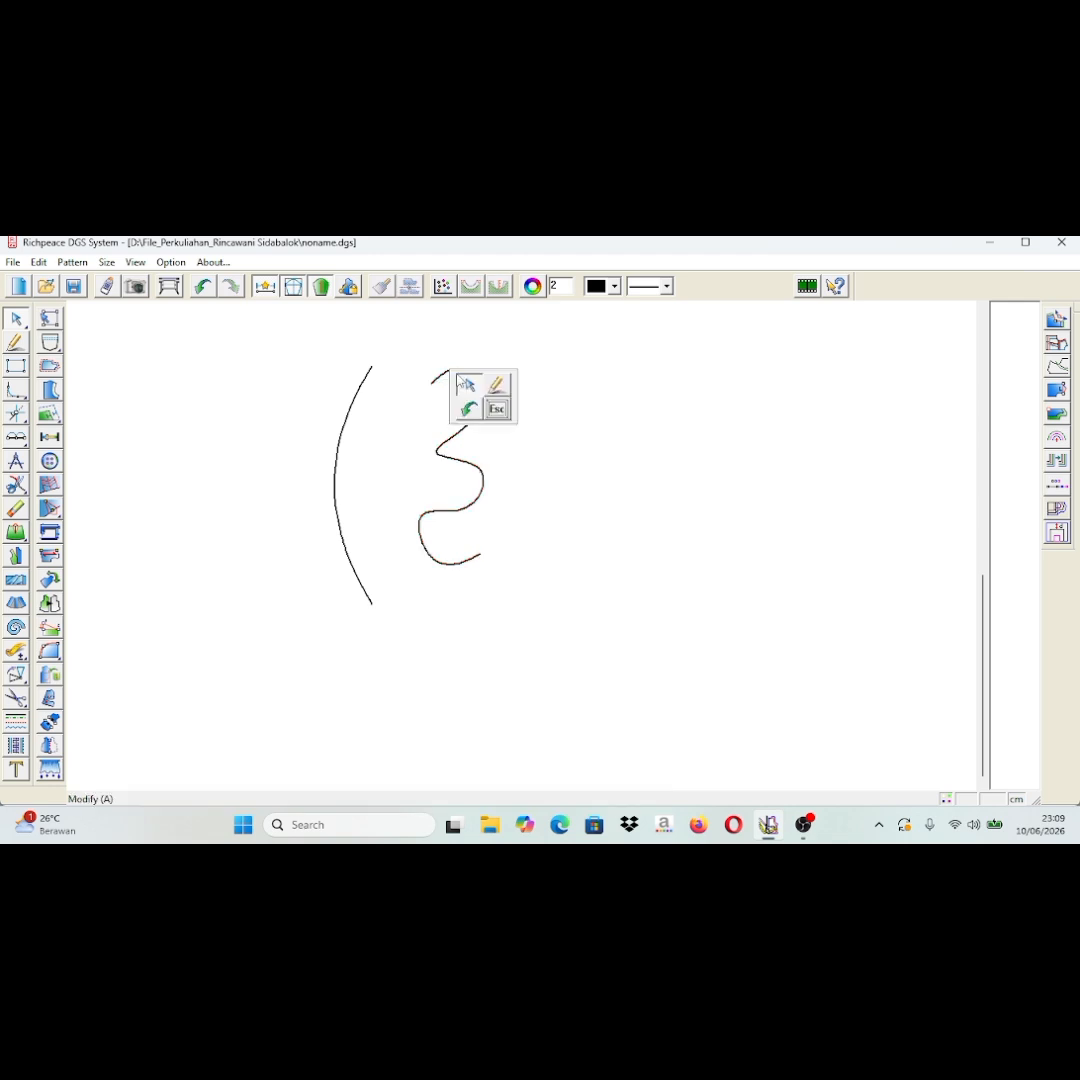
{"action": "left_click", "coordinate": [655, 493]}
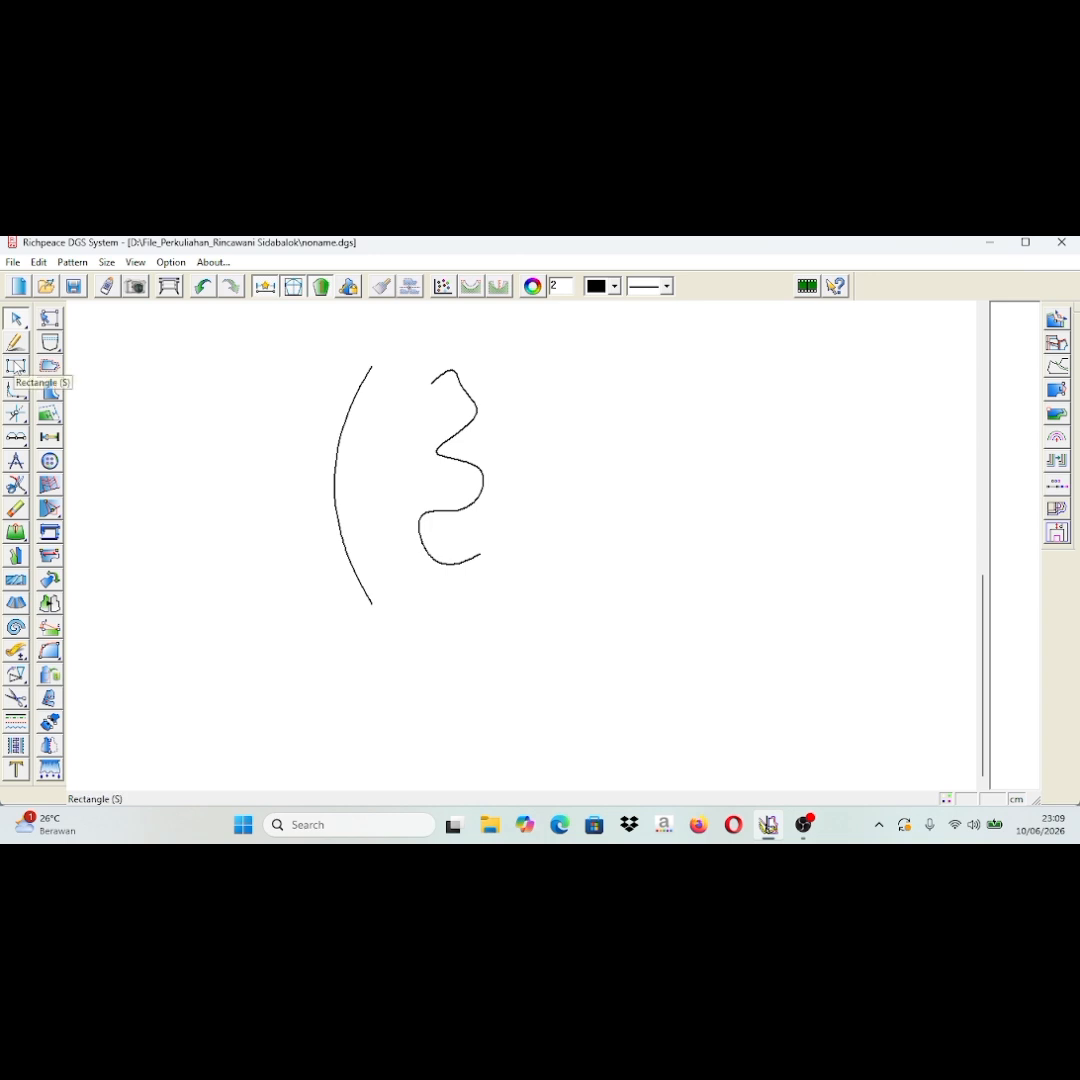
Draw a 24 × 30 cm rectangle in a dashed line style on the open side of the arc-shaped line.
{"action": "left_click", "coordinate": [16, 366]}
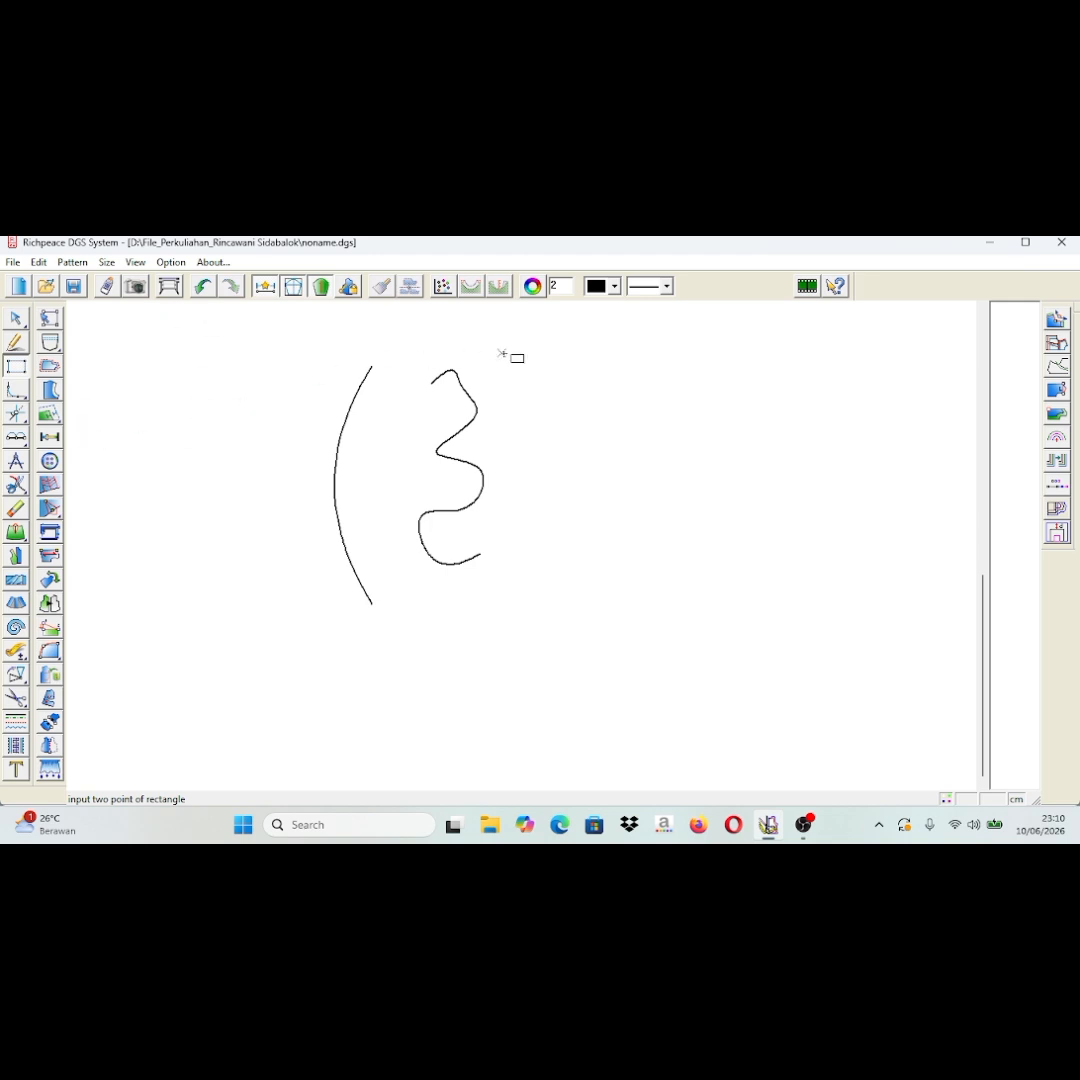
{"action": "left_click", "coordinate": [667, 288]}
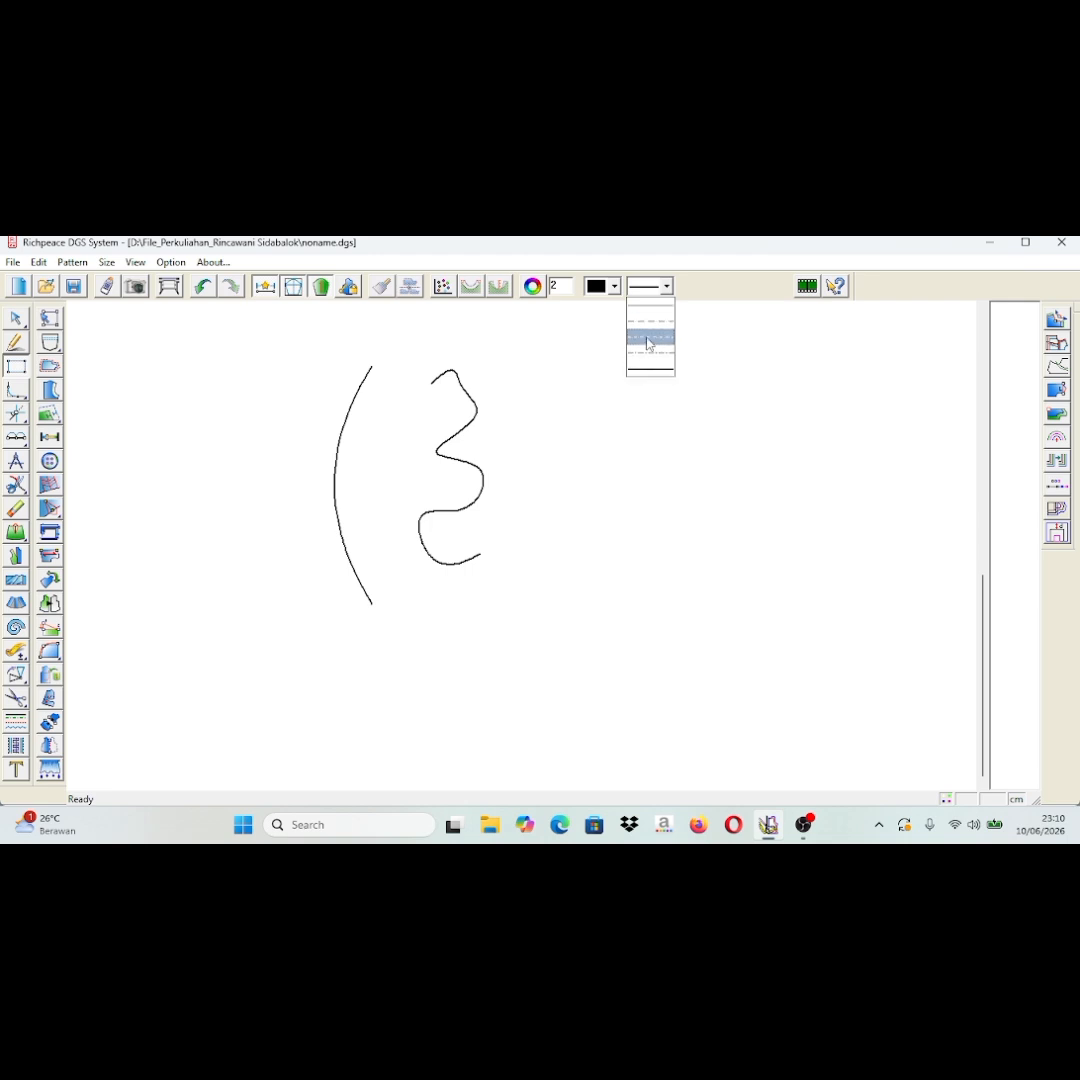
{"action": "left_click", "coordinate": [650, 338]}
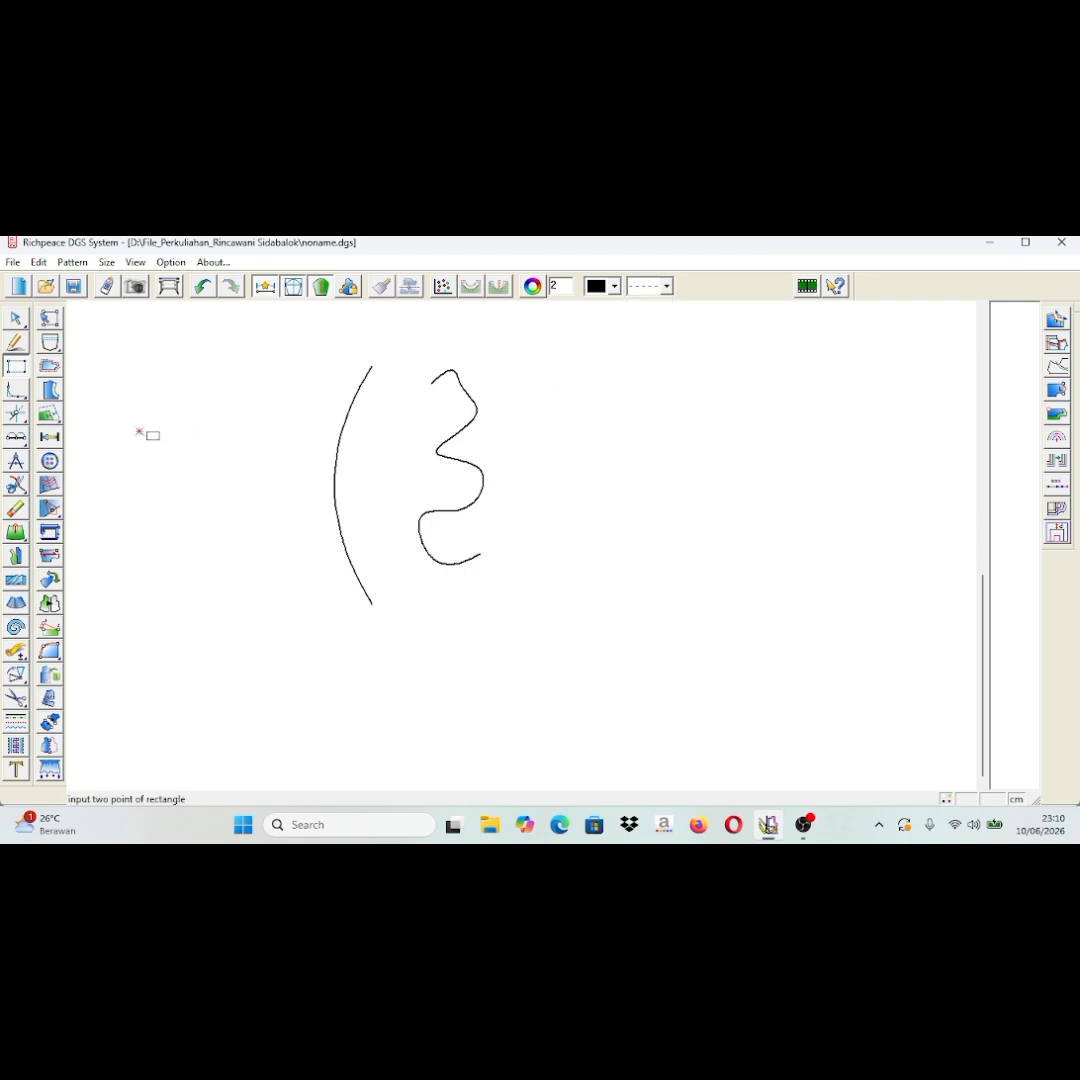
{"action": "left_click", "coordinate": [104, 382]}
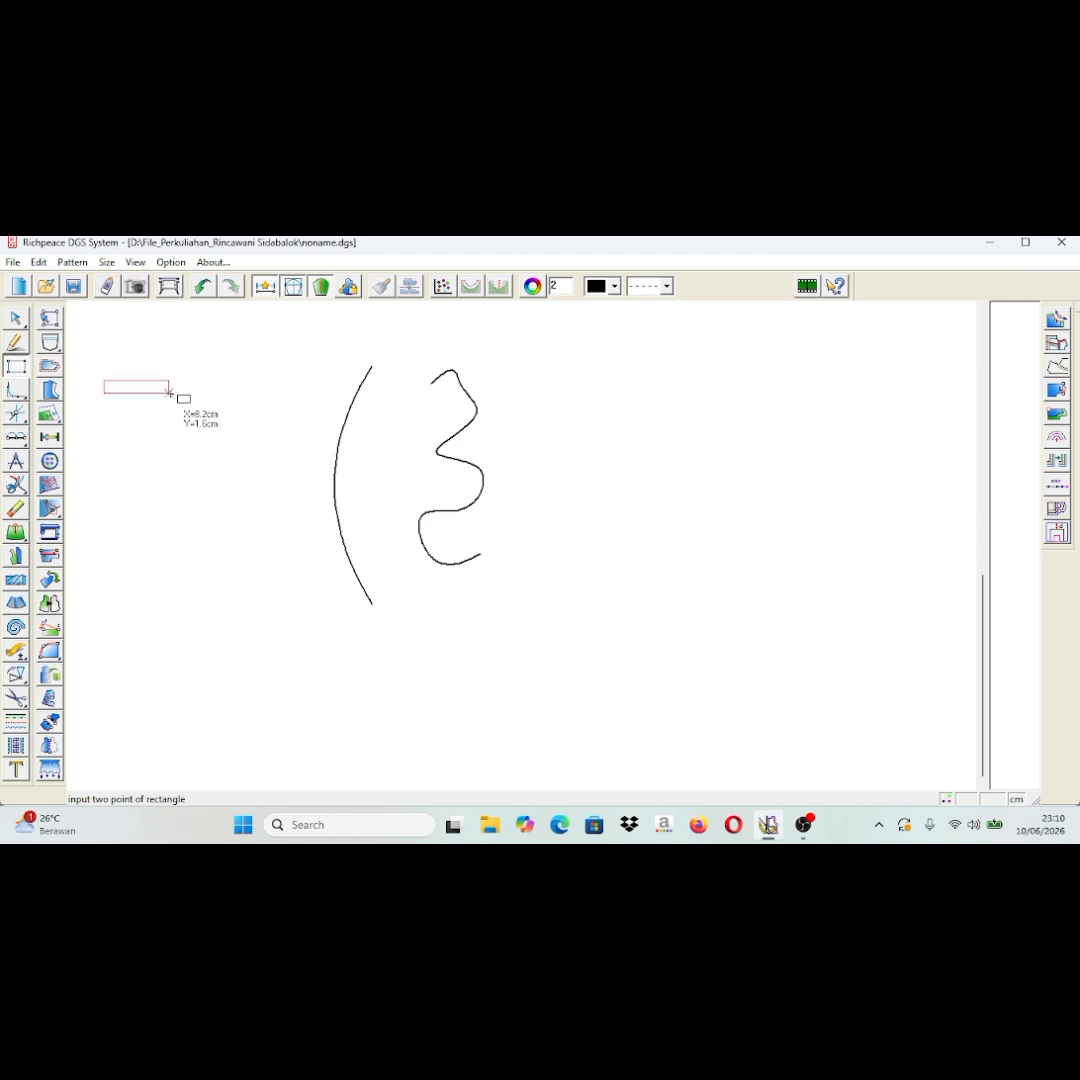
{"action": "left_click", "coordinate": [273, 603]}
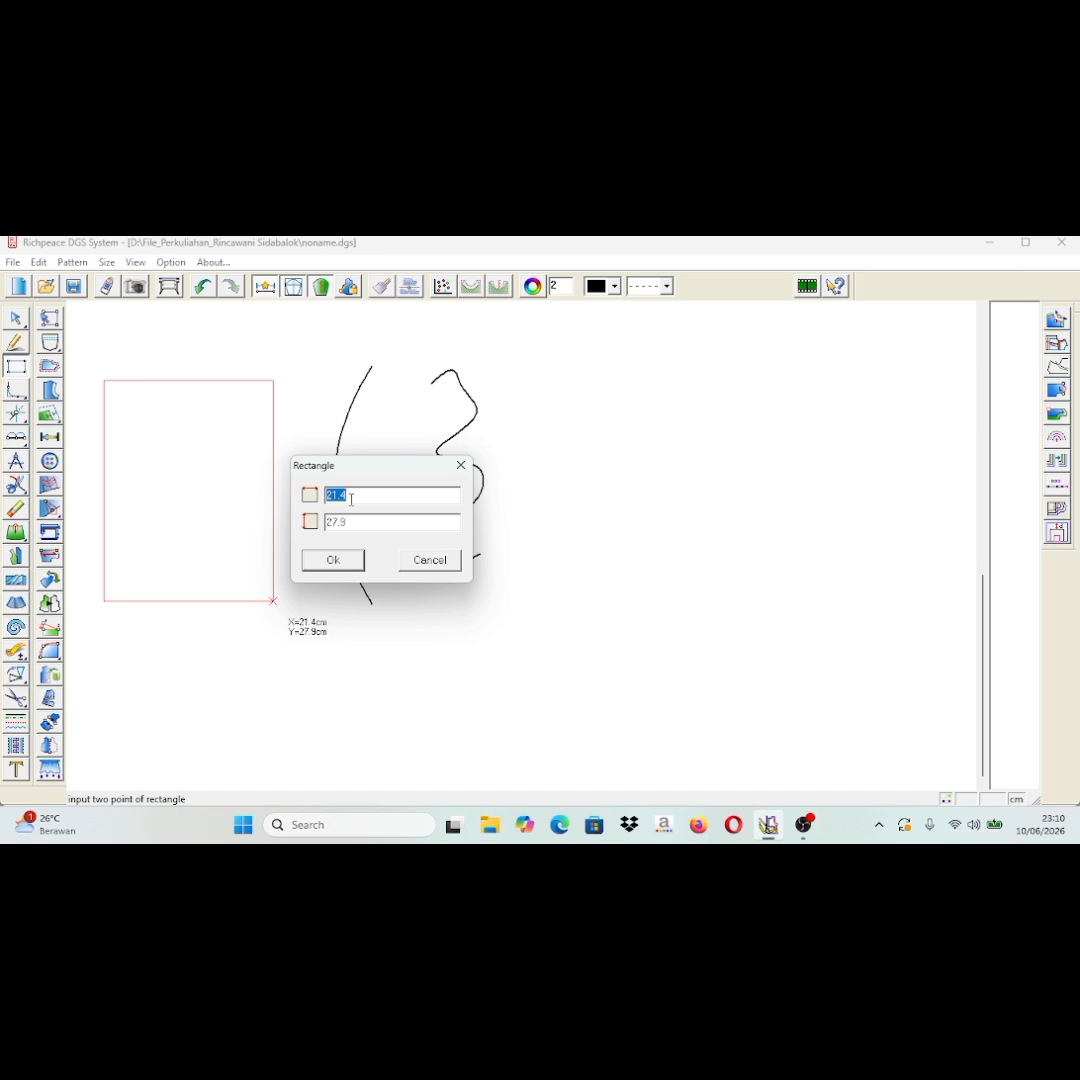
{"action": "type", "text": "24"}
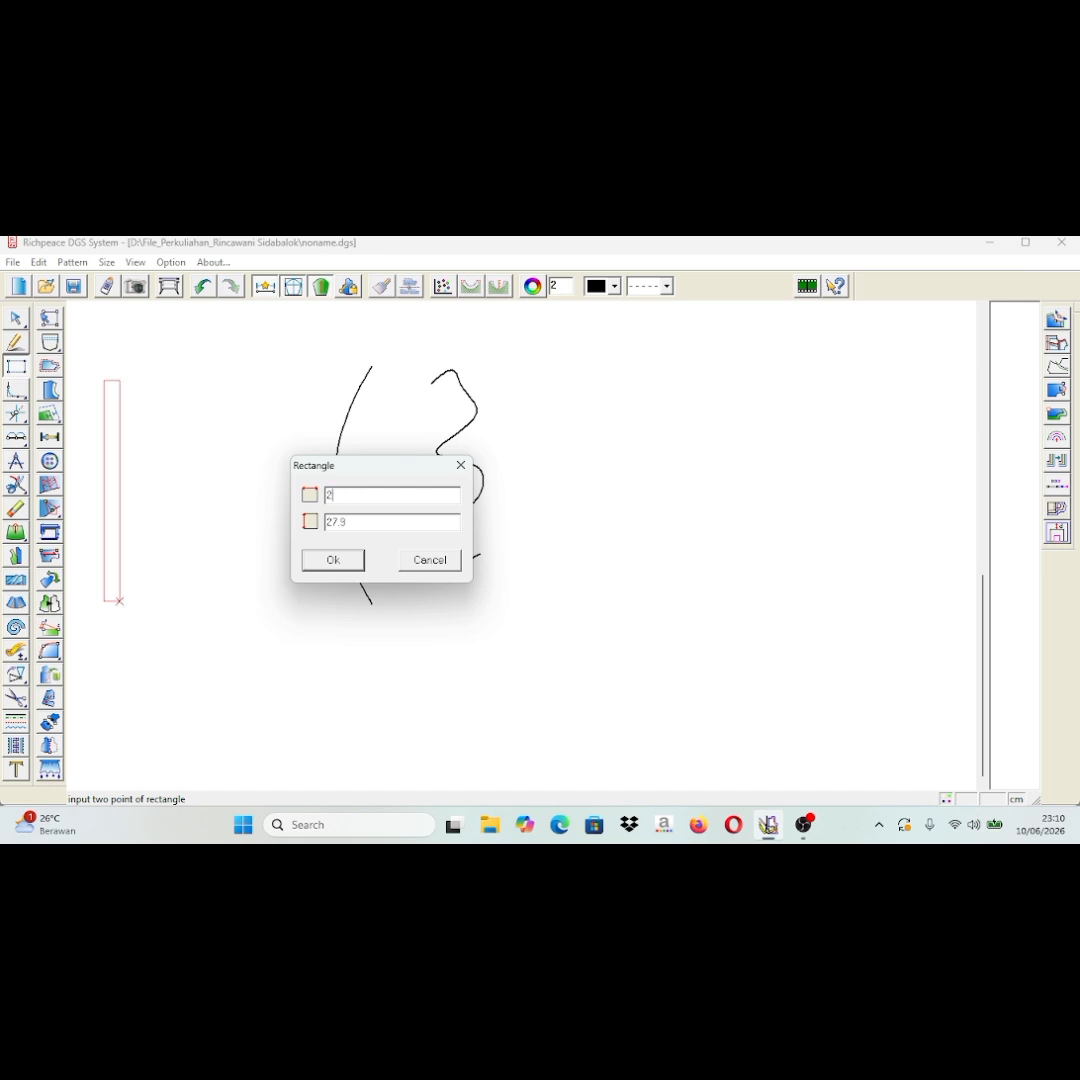
{"action": "double_click", "coordinate": [361, 523]}
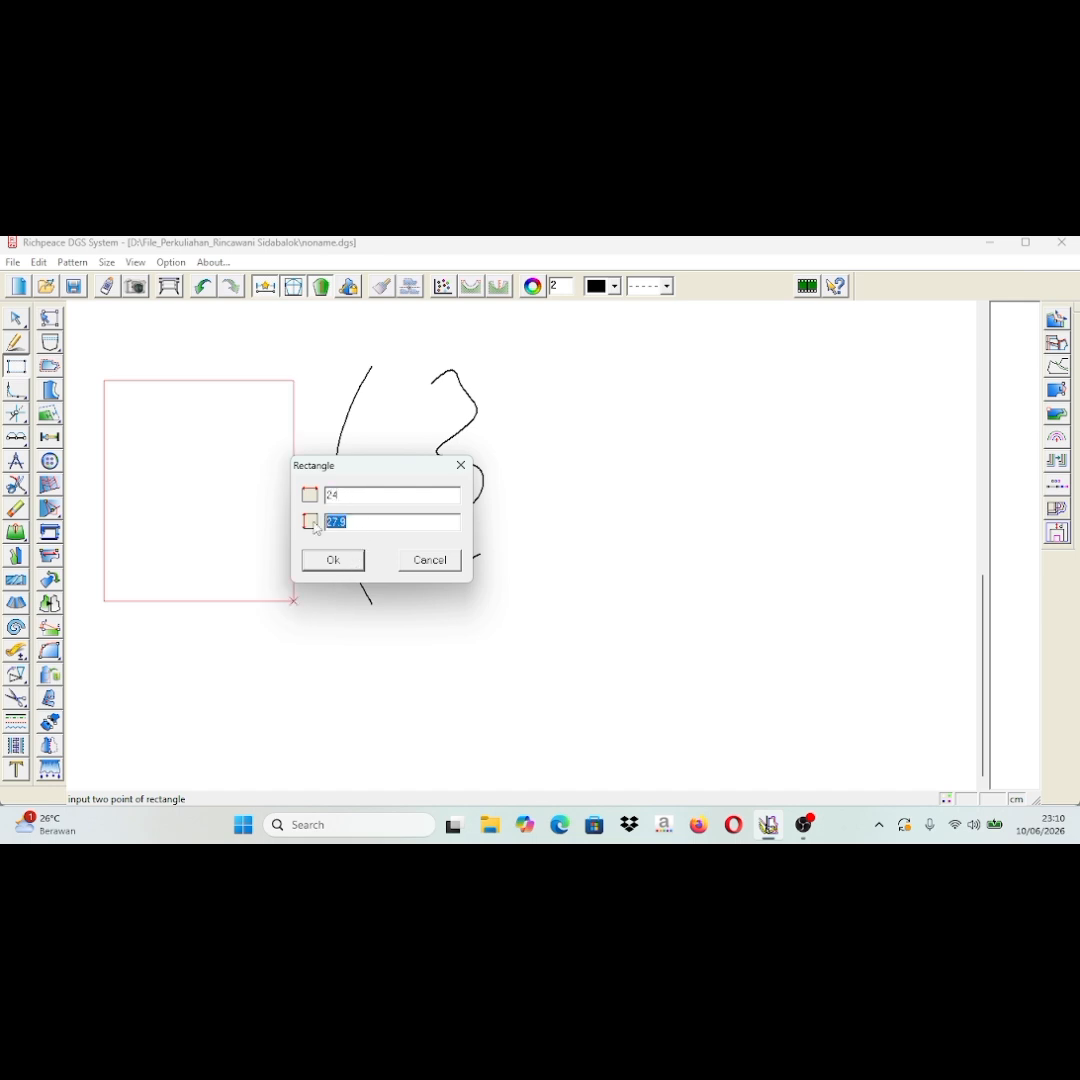
{"action": "key", "text": "BackSpace"}
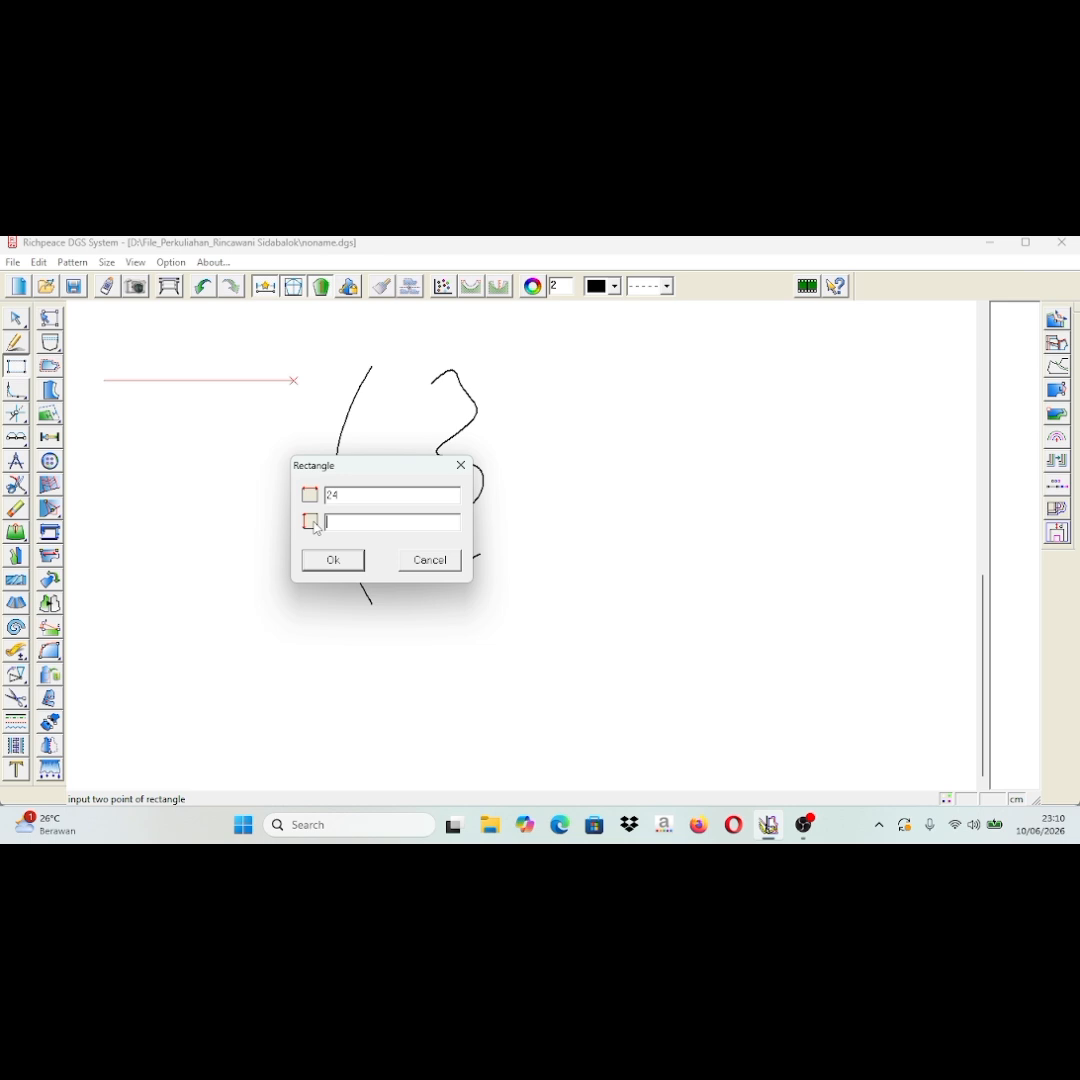
{"action": "type", "text": "3"}
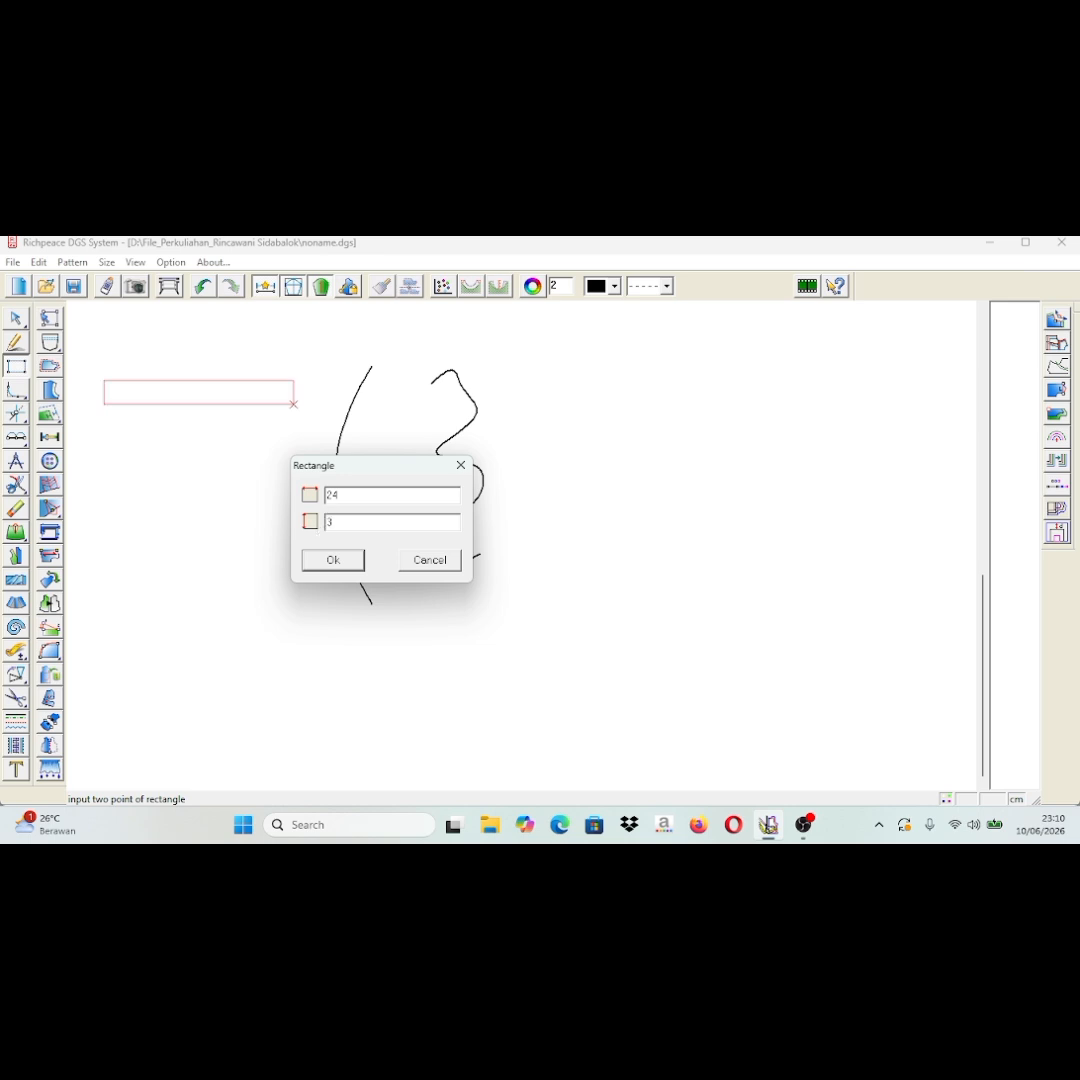
{"action": "type", "text": "0"}
{"action": "left_click", "coordinate": [338, 560]}
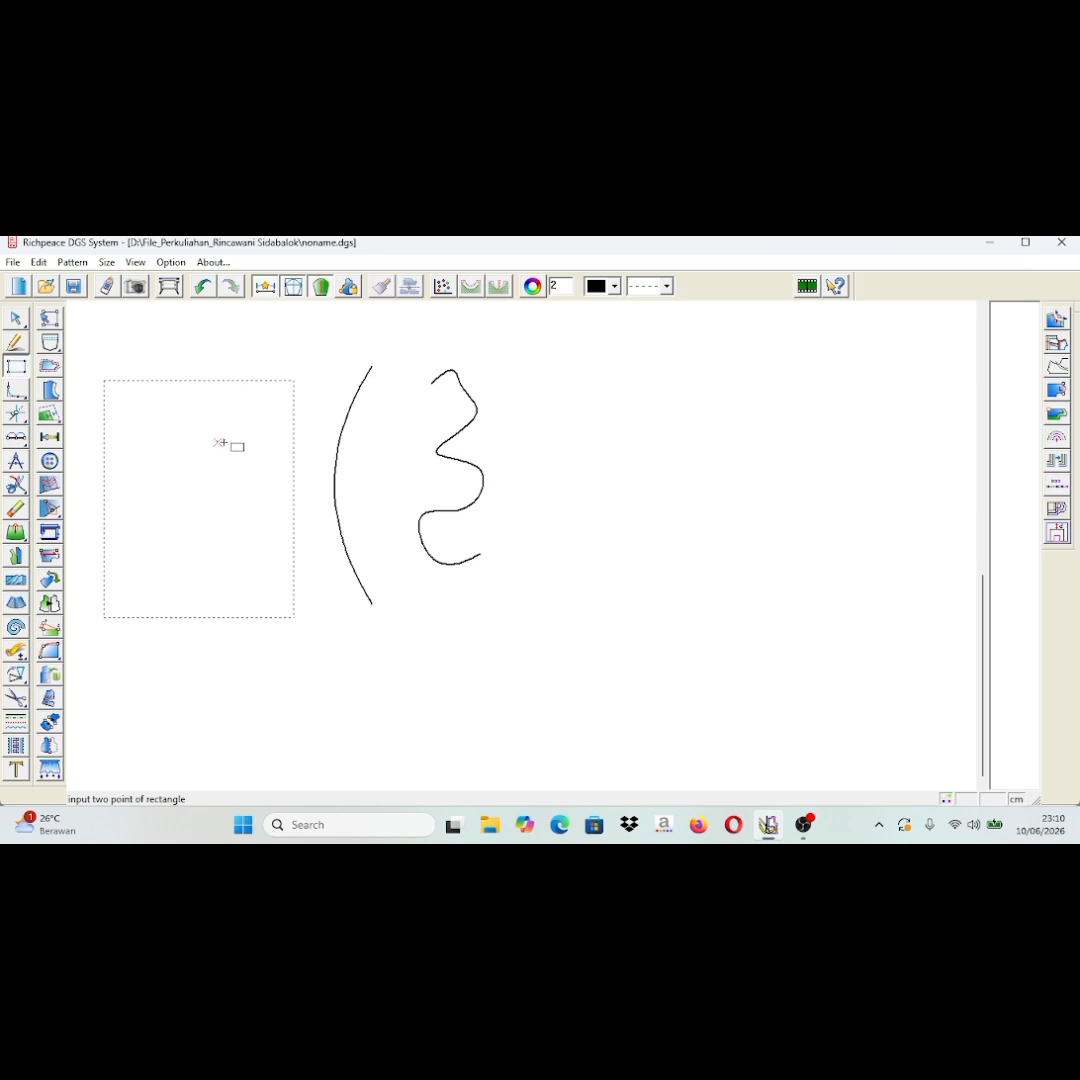
Draw a 15 × 20 cm rectangle in the thick solid line style inside the dashed rectangle.
{"action": "left_click", "coordinate": [665, 286]}
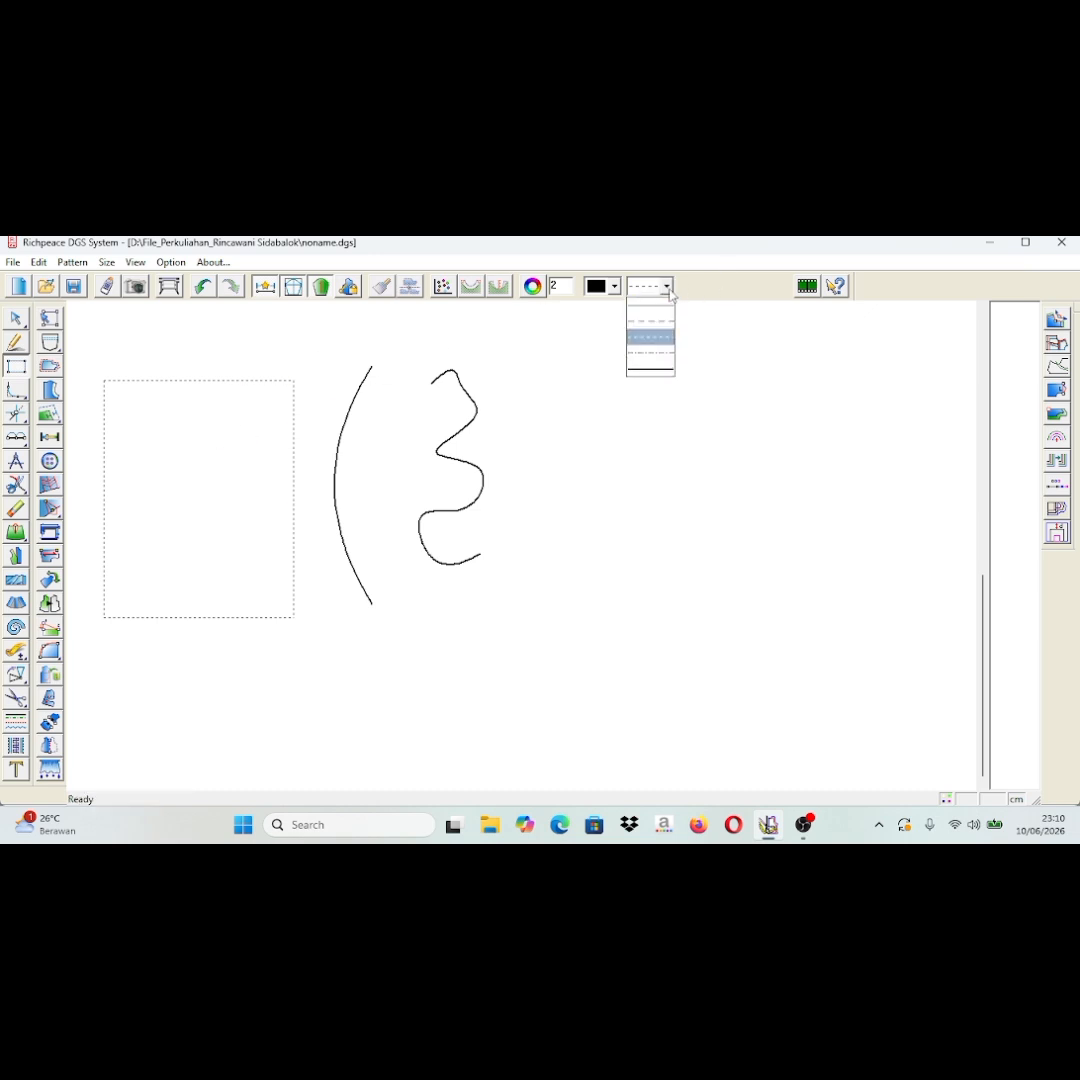
{"action": "left_click", "coordinate": [655, 371]}
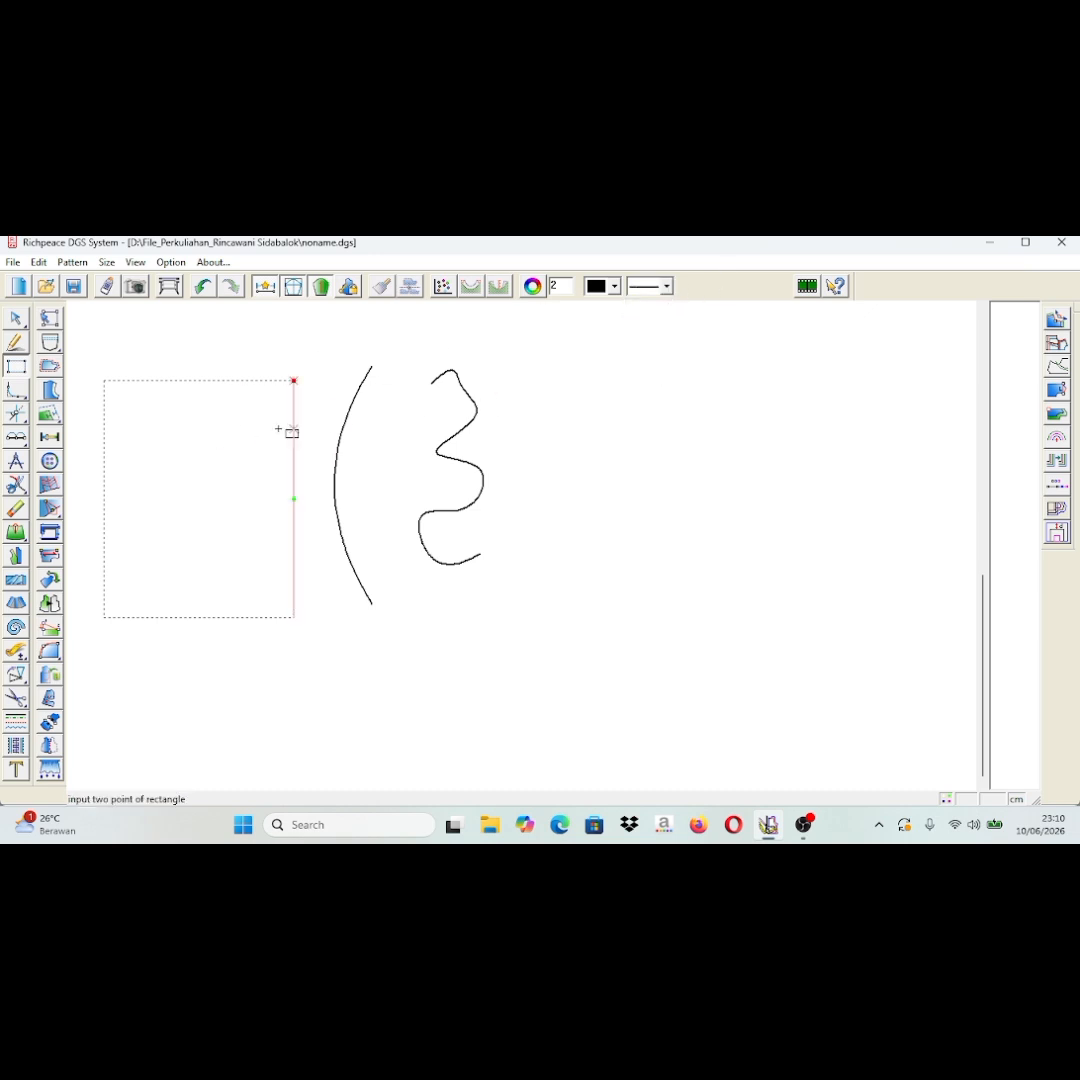
{"action": "left_click", "coordinate": [143, 417]}
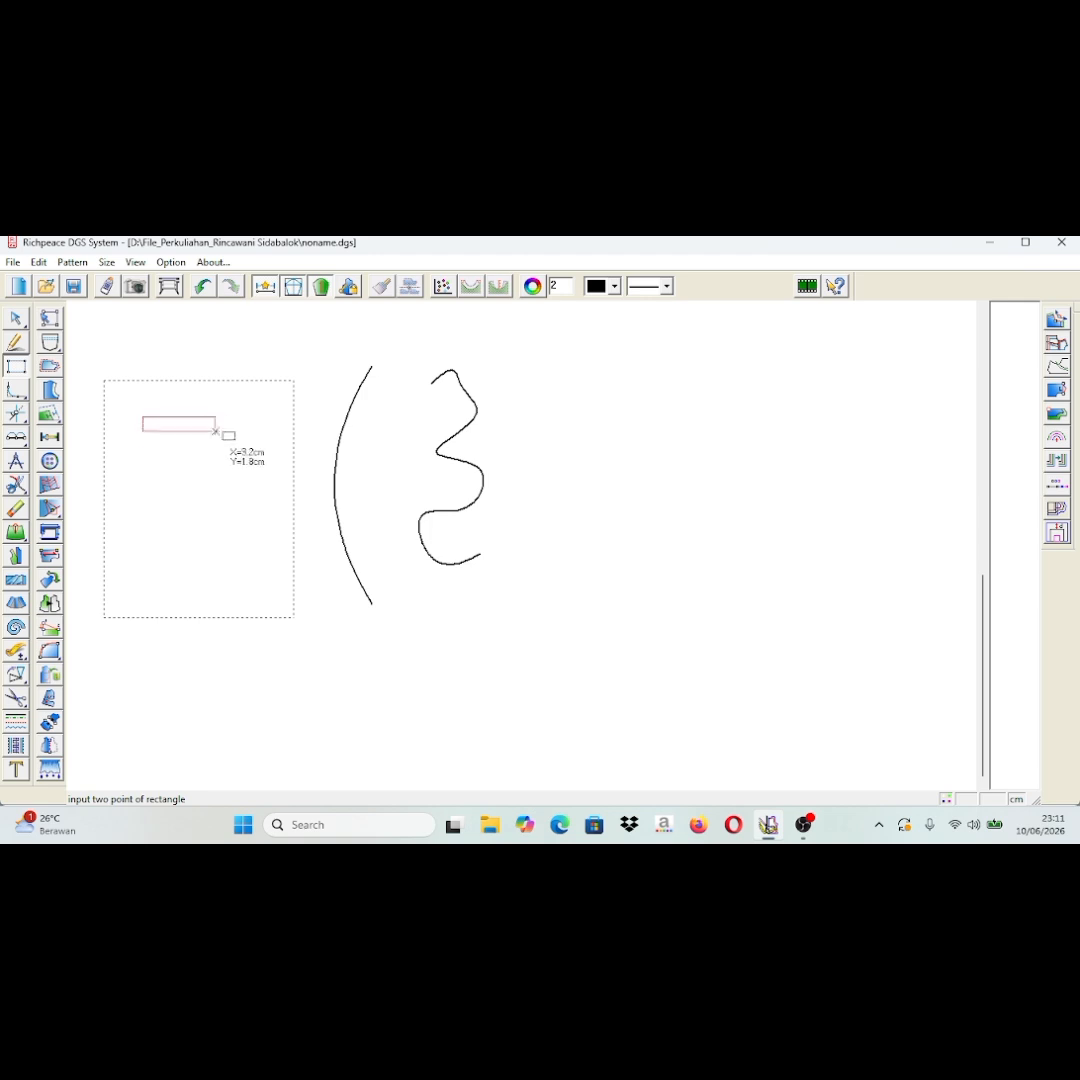
{"action": "left_click", "coordinate": [244, 538]}
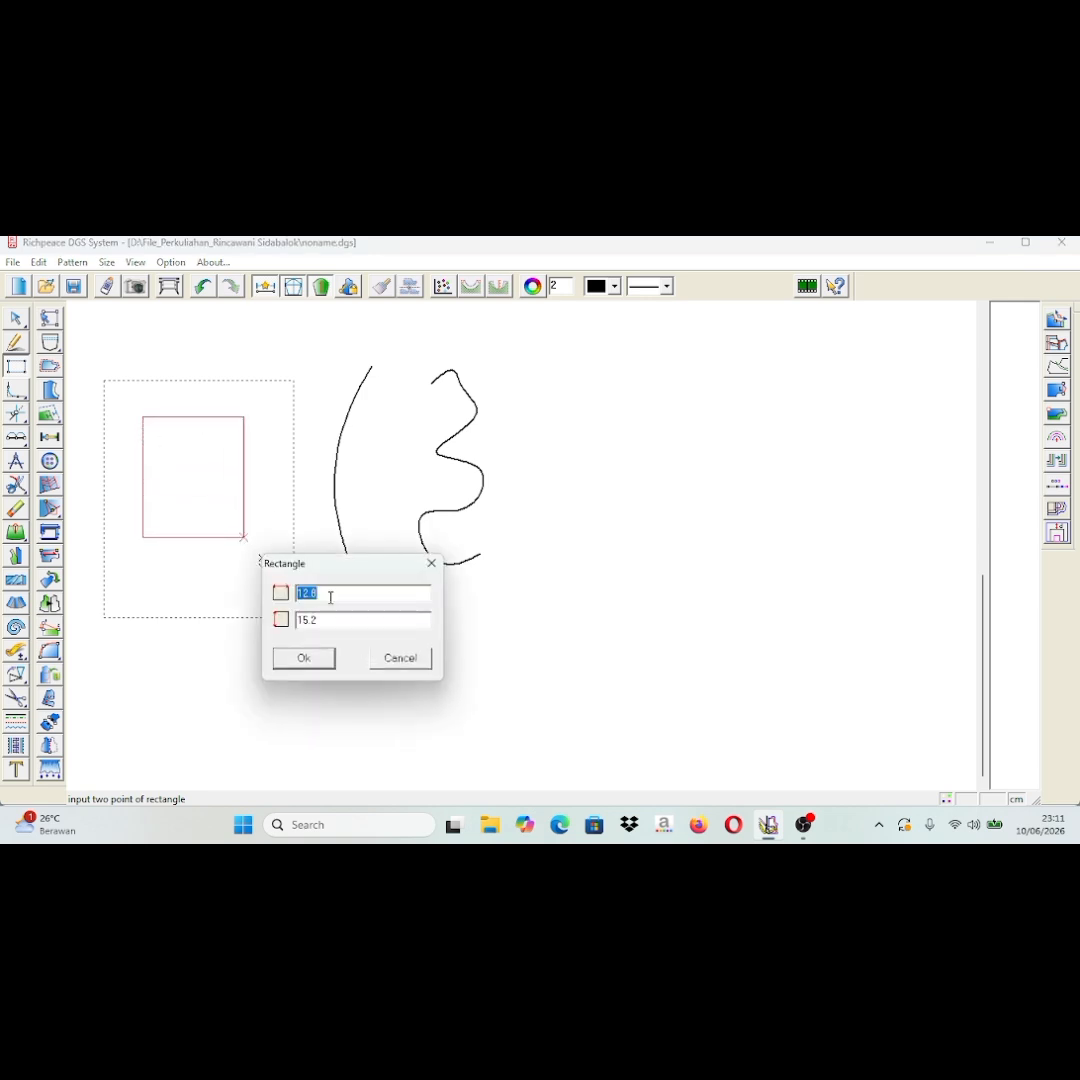
{"action": "type", "text": "15"}
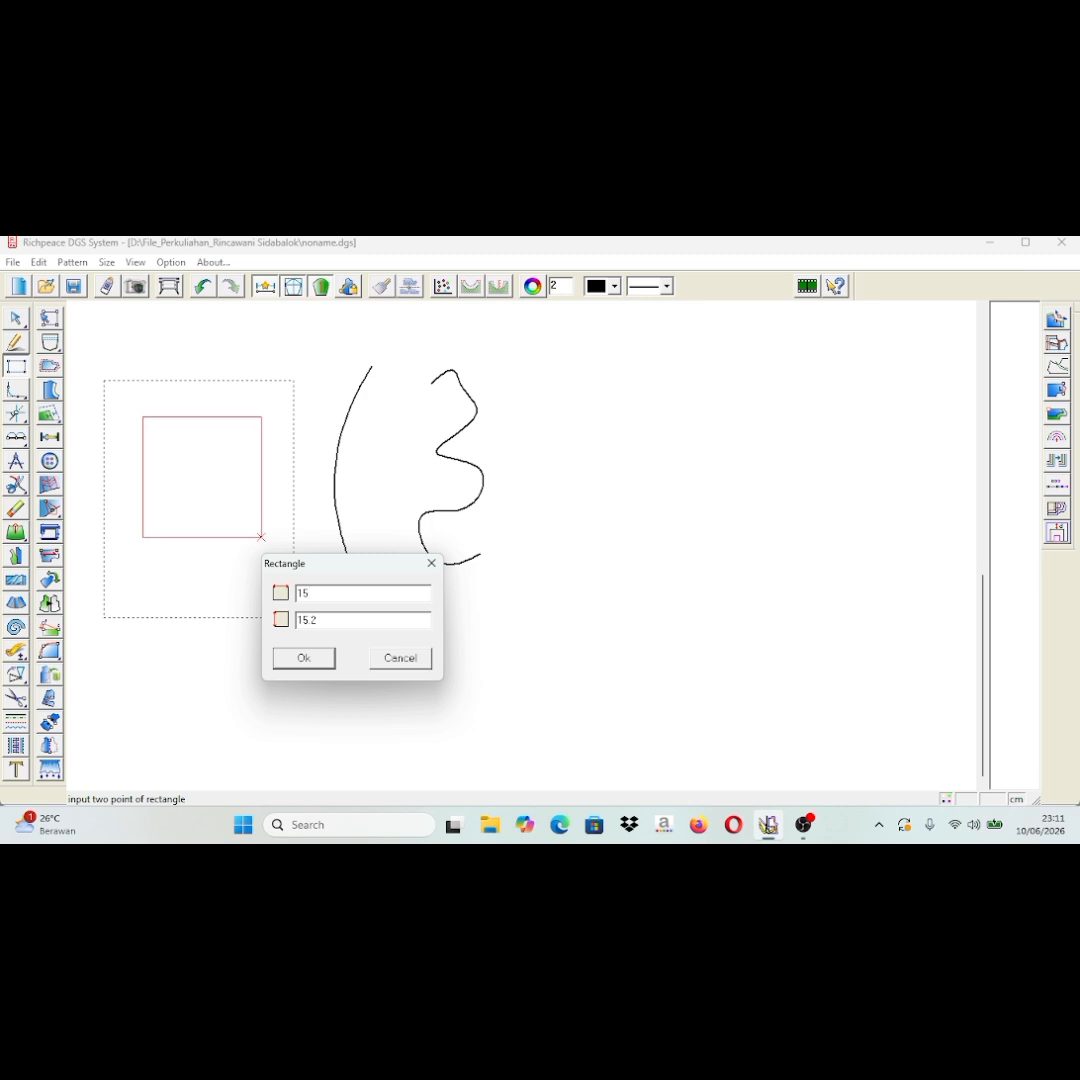
{"action": "double_click", "coordinate": [333, 627]}
{"action": "type", "text": "20"}
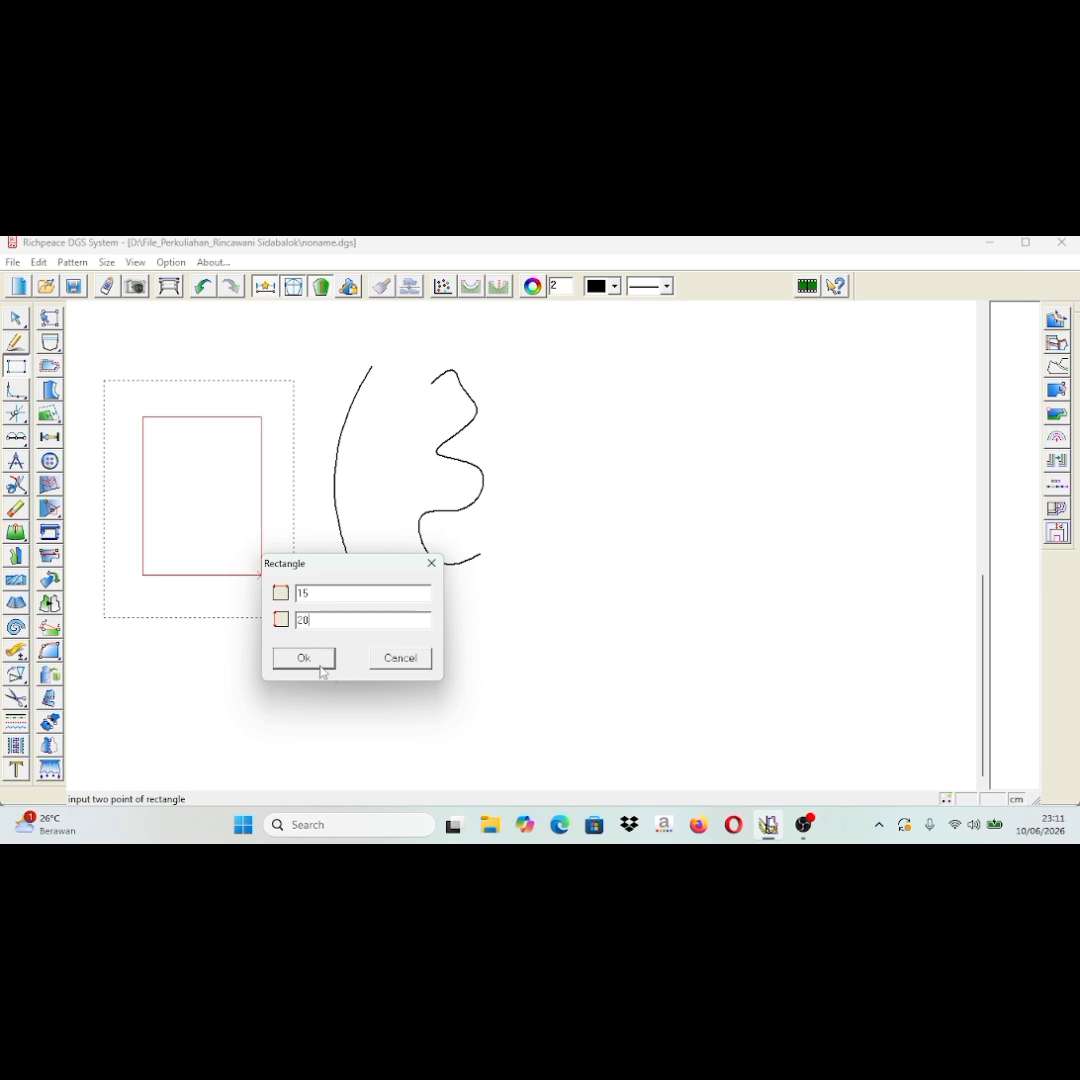
{"action": "left_click", "coordinate": [321, 656]}
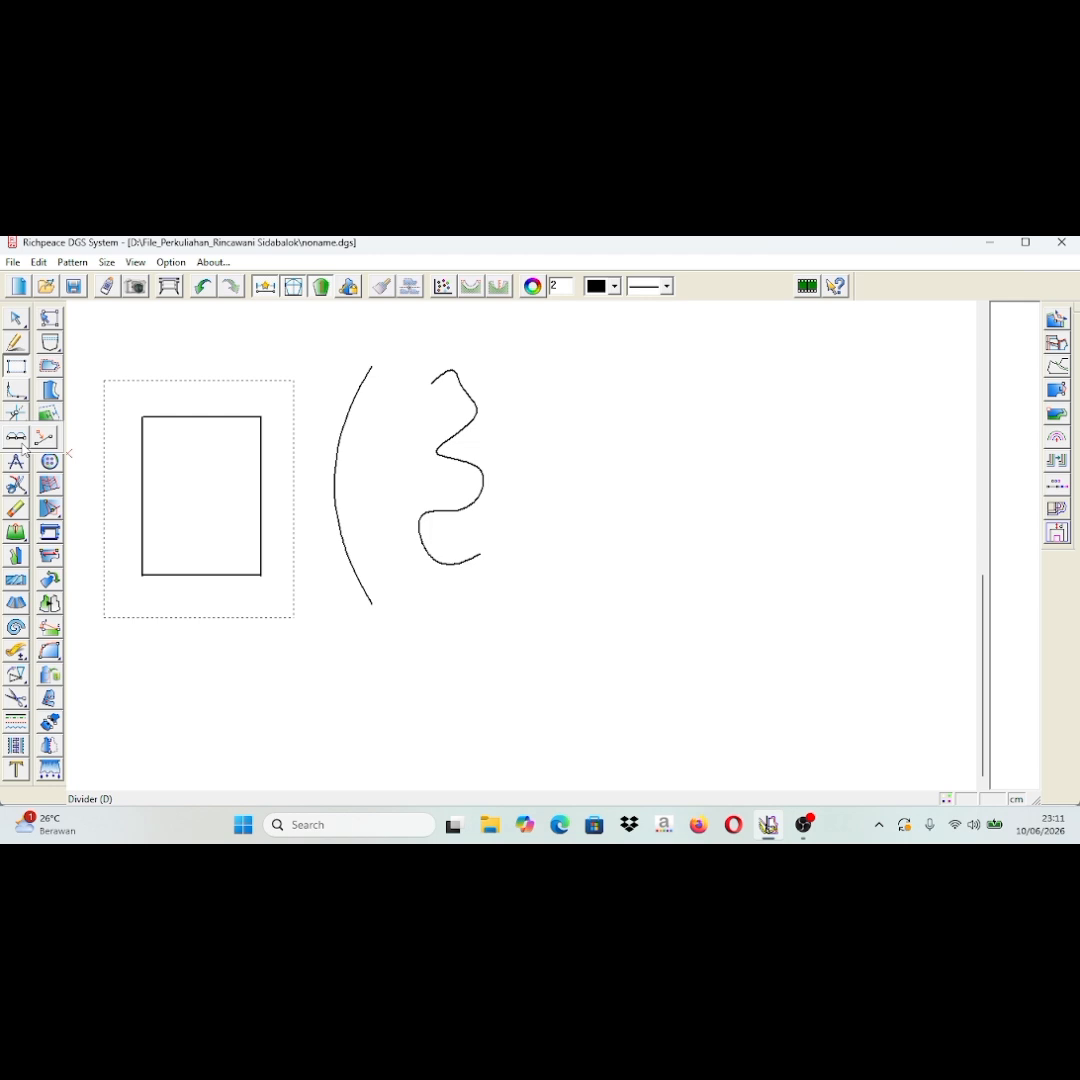
Divide the dashed rectangle's right edge into 2, its top edge into 3 and its bottom edge into 4 equal parts with the Divider.
{"action": "left_click", "coordinate": [17, 440]}
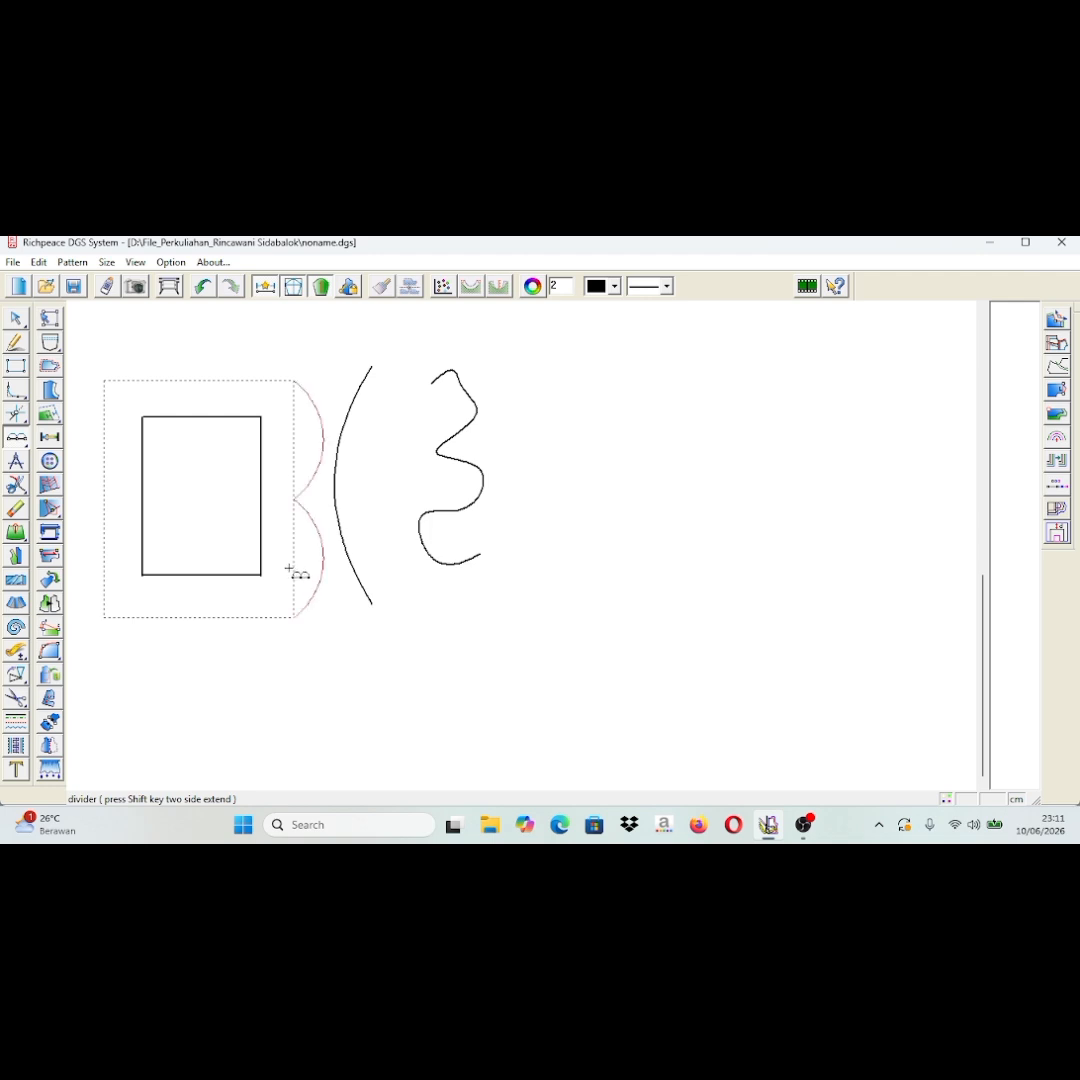
{"action": "left_click", "coordinate": [303, 403]}
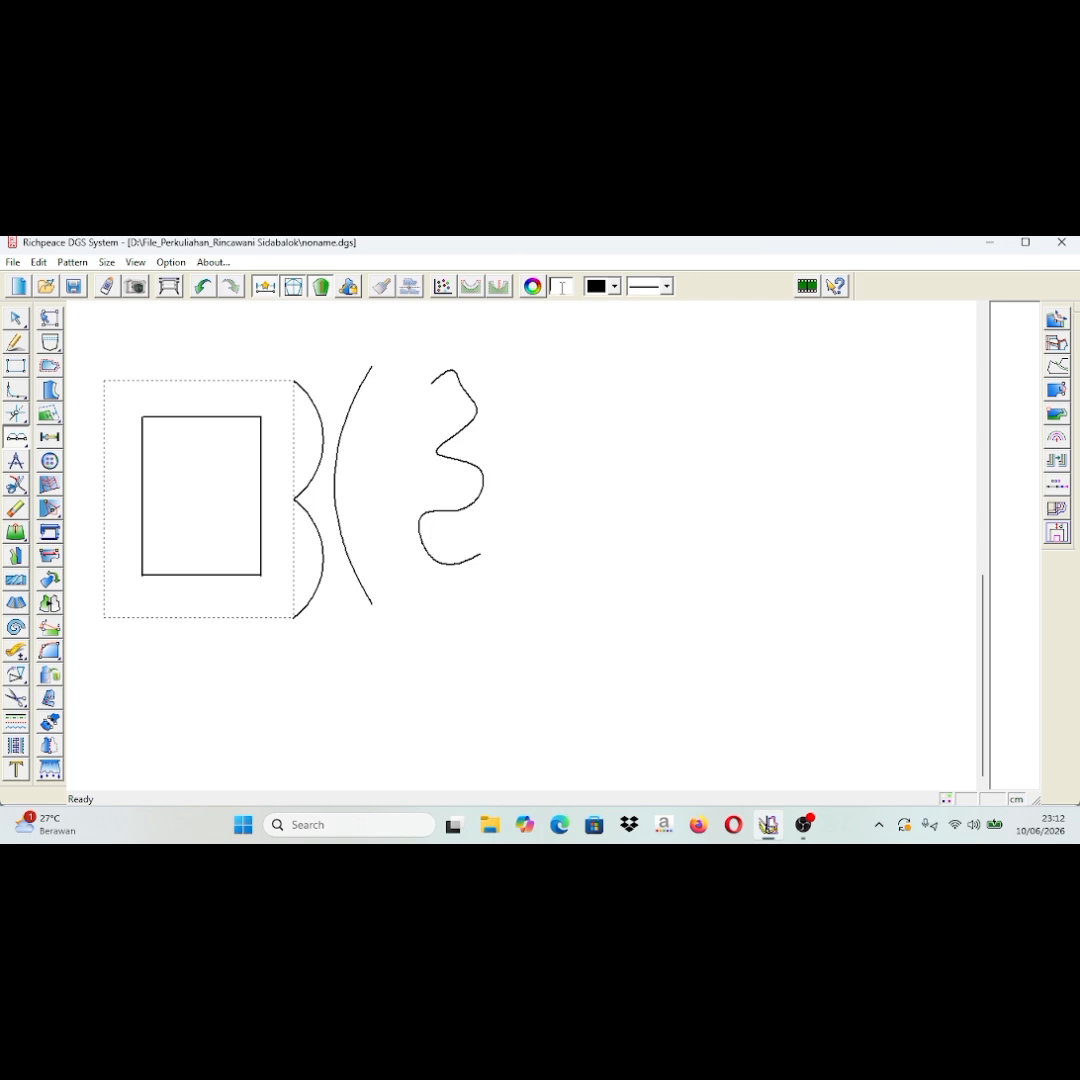
{"action": "type", "text": "3"}
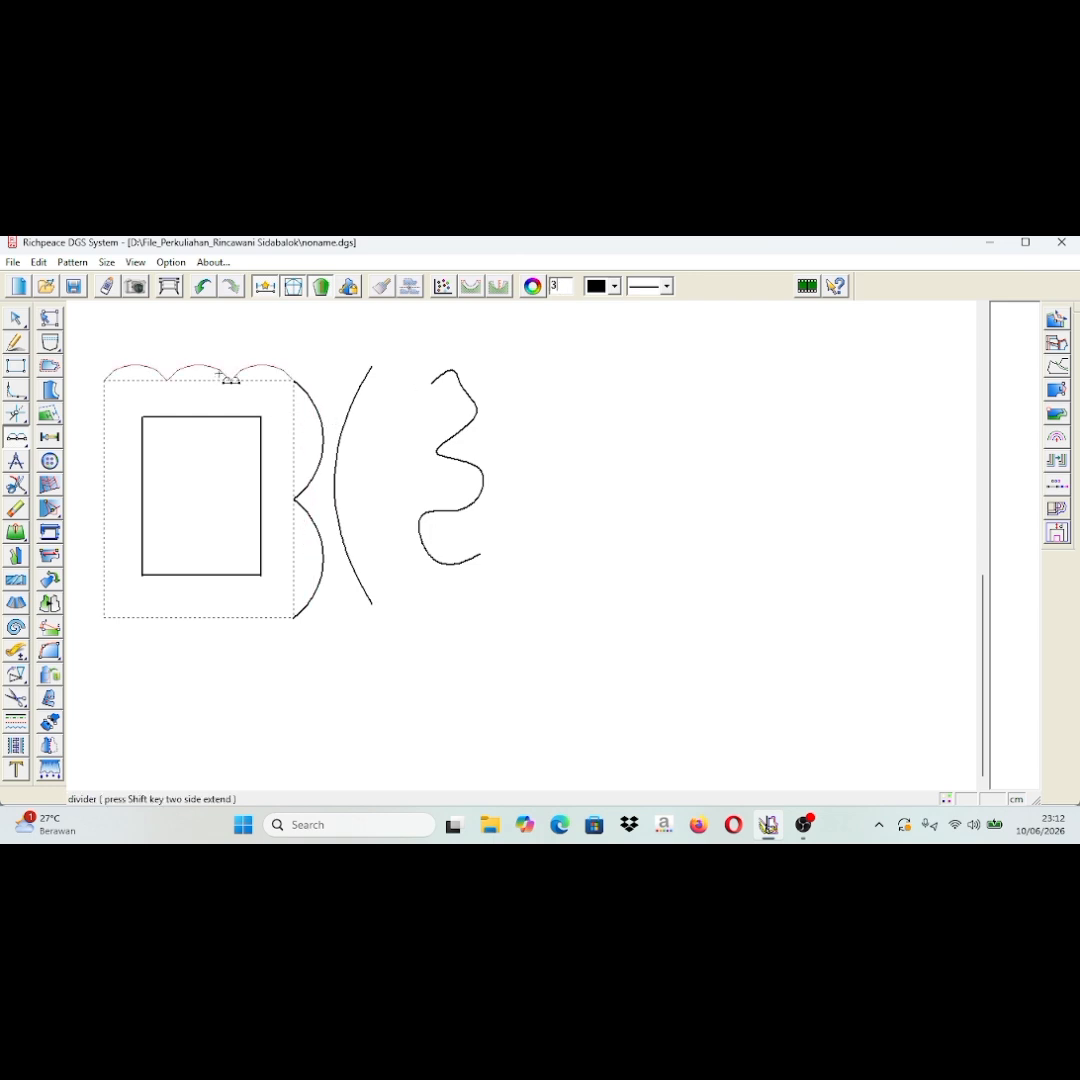
{"action": "left_click", "coordinate": [230, 378]}
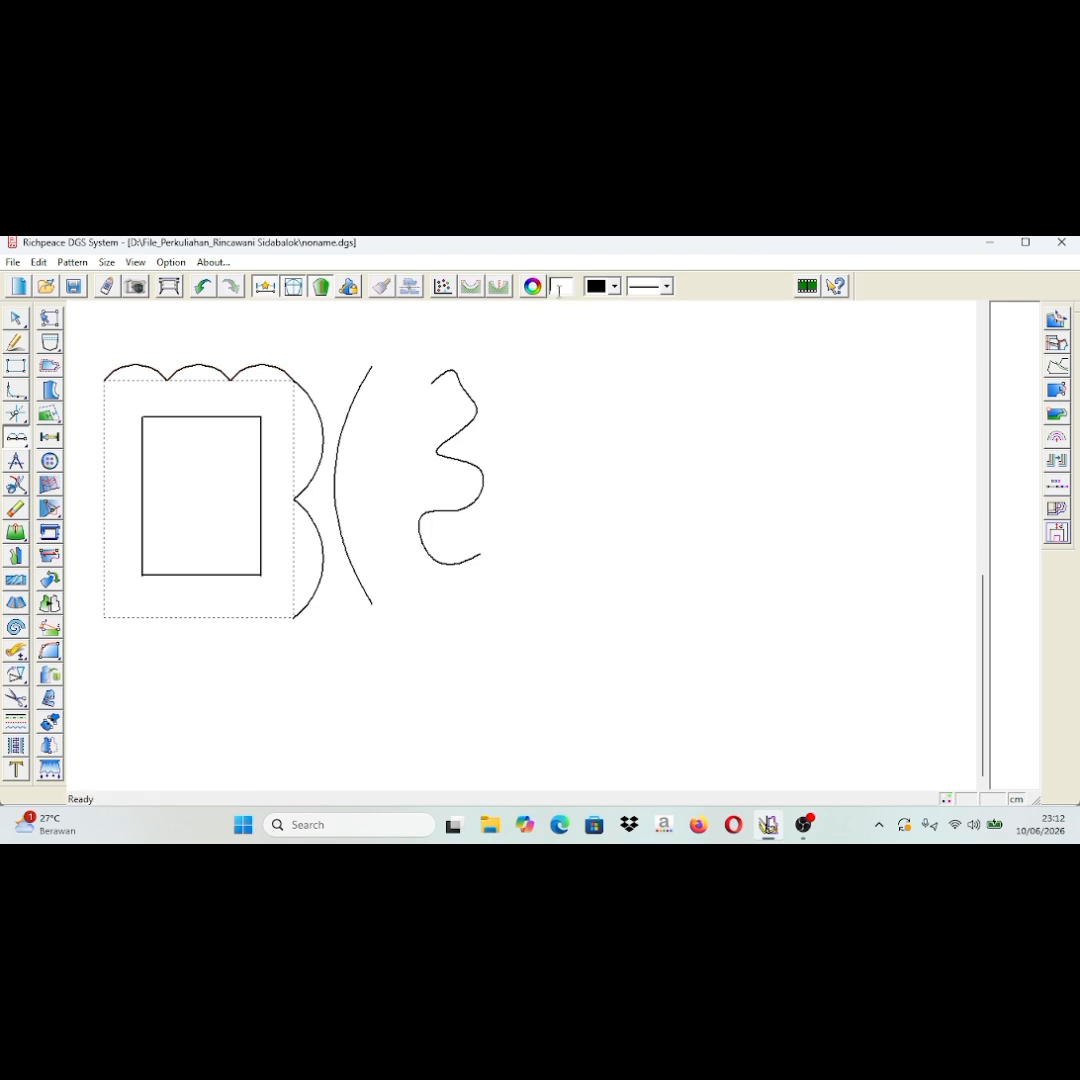
{"action": "type", "text": "4"}
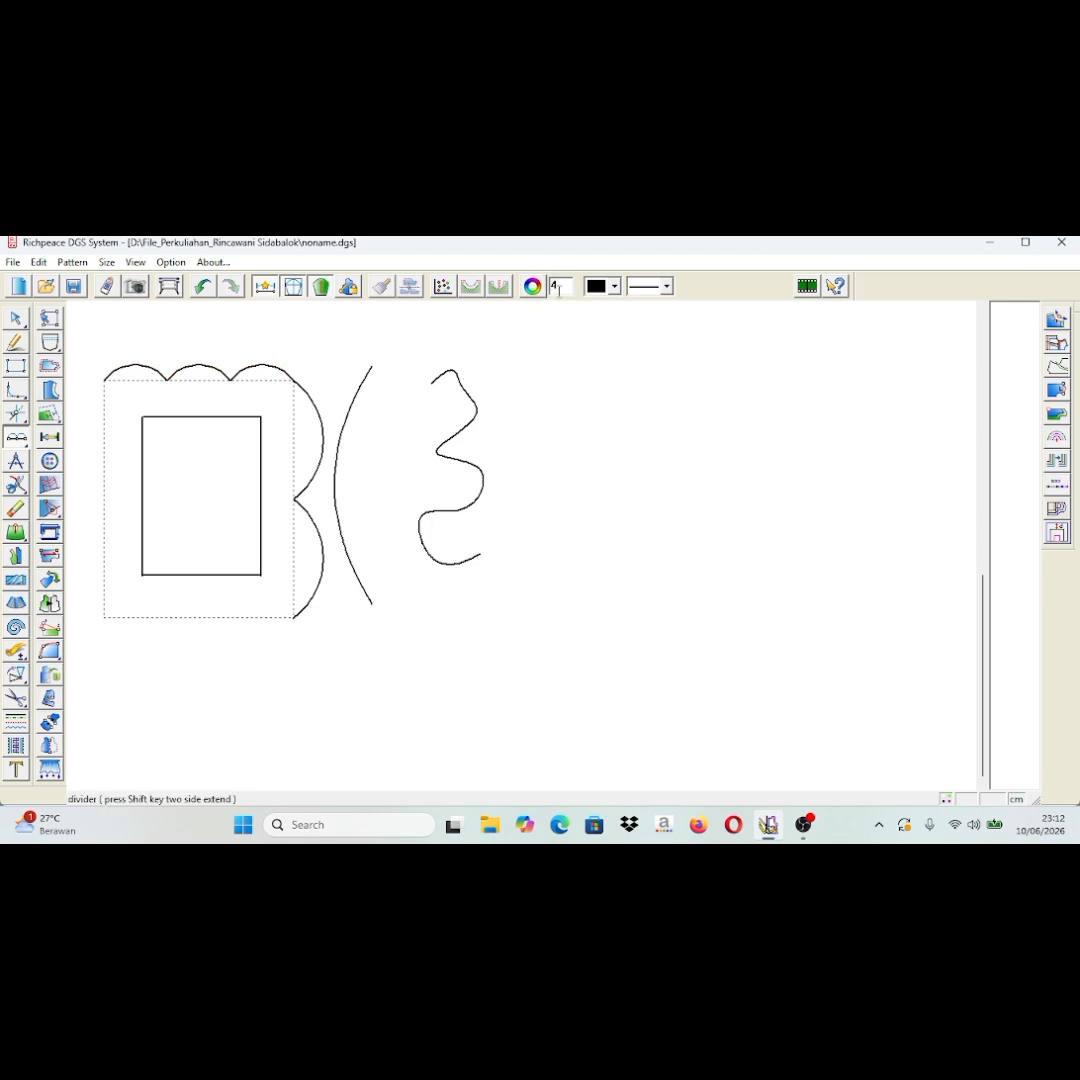
{"action": "left_click", "coordinate": [197, 620]}
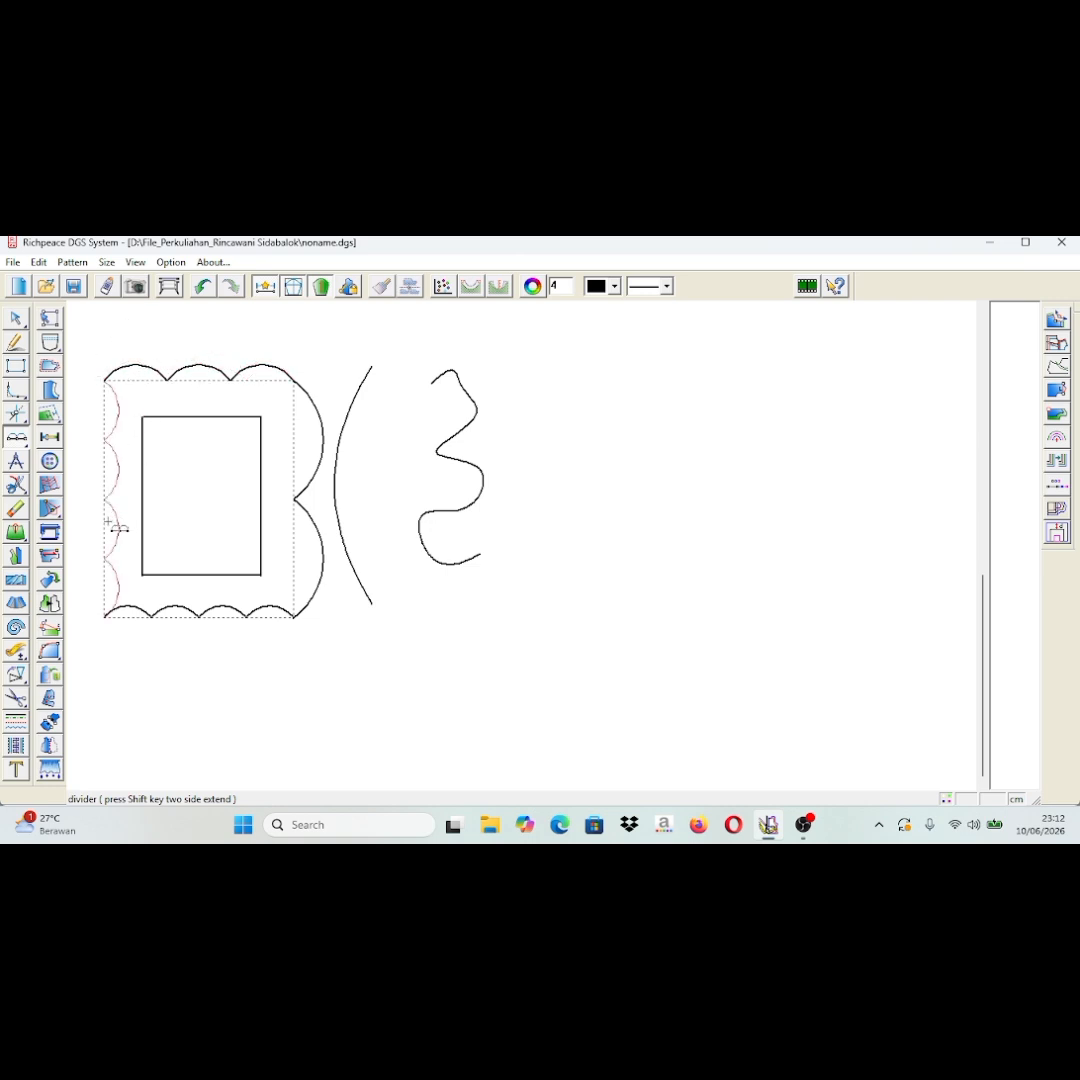
Place a point on the bottom edge of the bodice pattern, 20 cm from its lower-left corner, with the Point tool.
{"action": "left_click", "coordinate": [20, 441]}
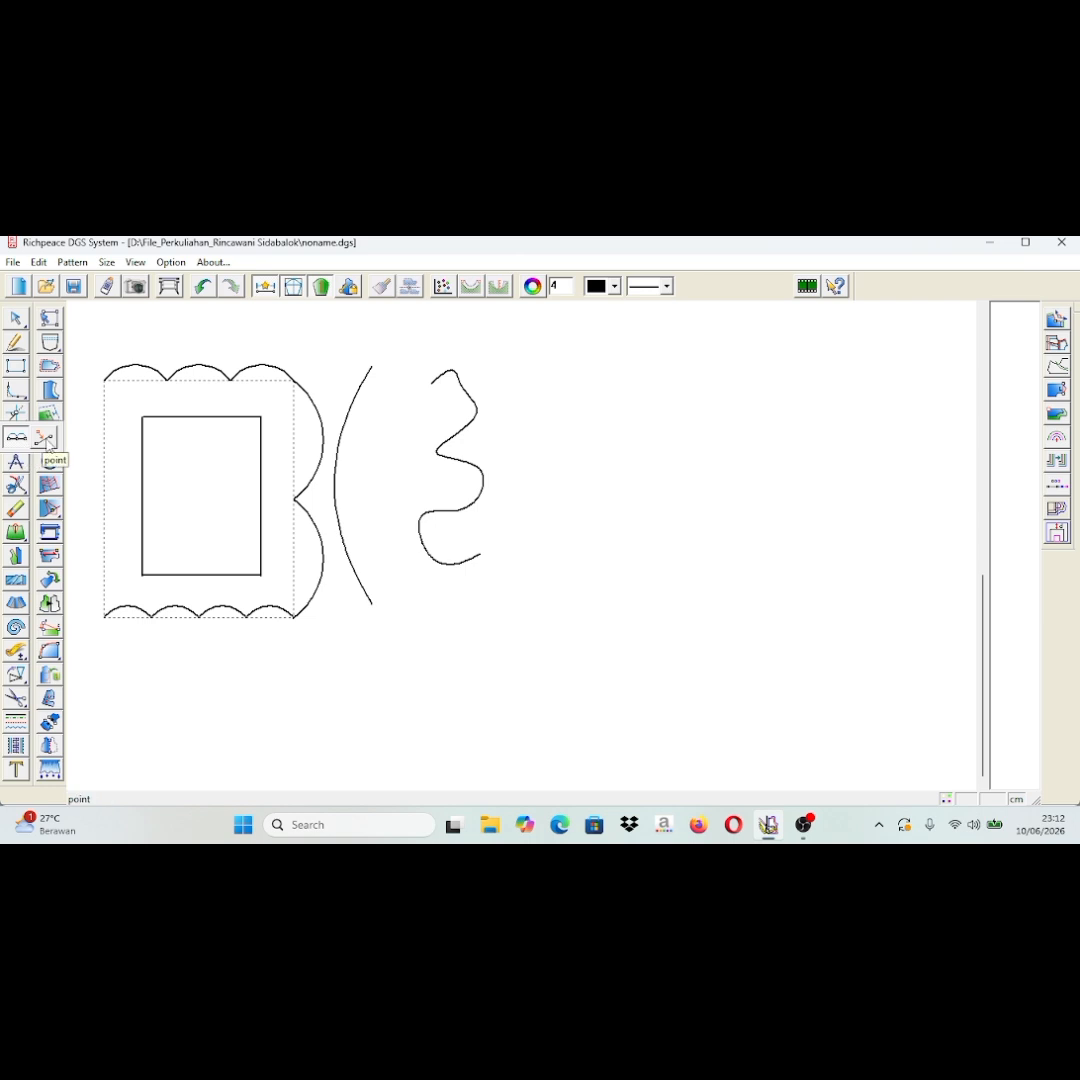
{"action": "left_click", "coordinate": [47, 440]}
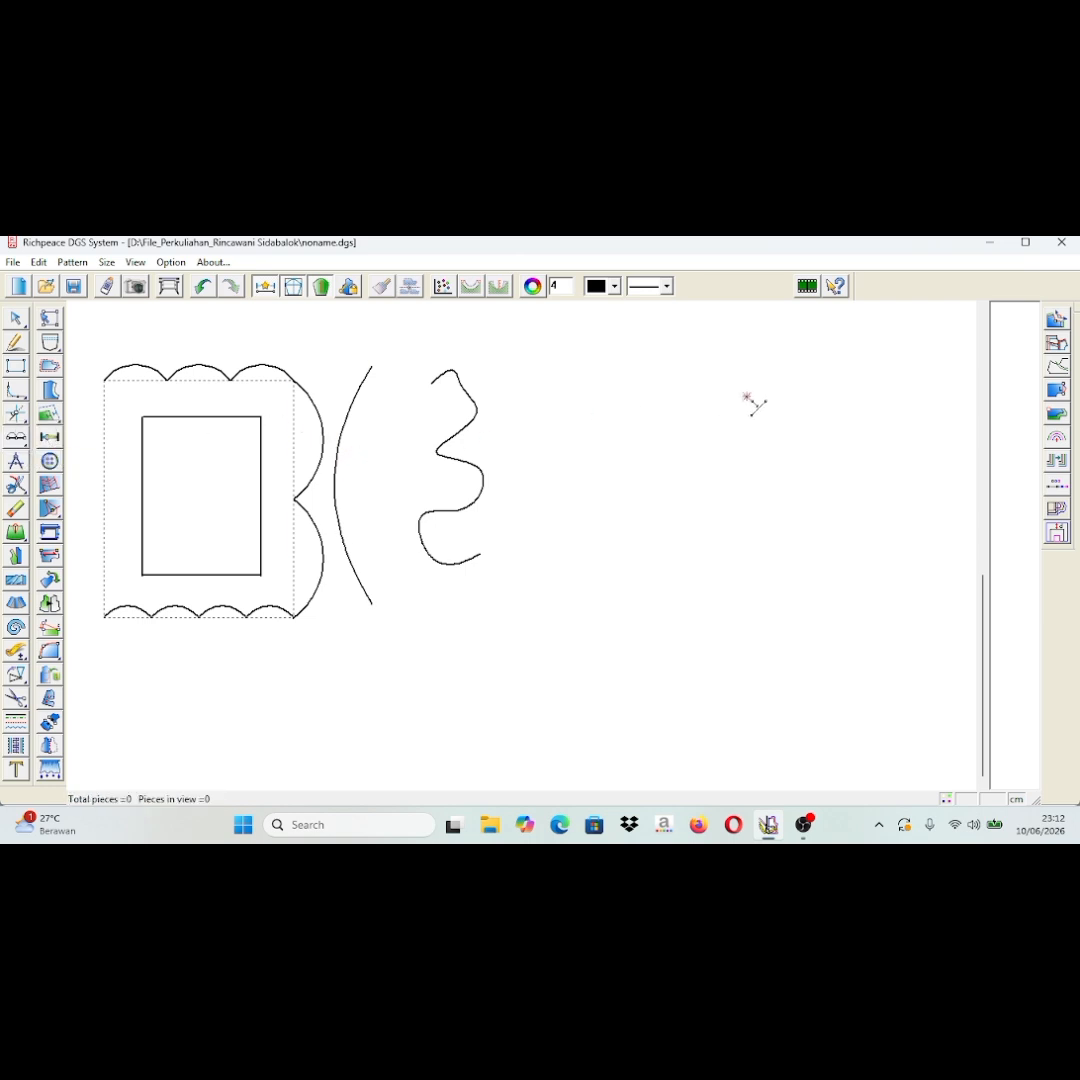
{"action": "scroll", "coordinate": [755, 405], "scroll_direction": "up", "scroll_amount": 5}
{"action": "scroll", "coordinate": [755, 405], "scroll_direction": "down", "scroll_amount": 2}
{"action": "scroll", "coordinate": [755, 405], "scroll_direction": "up", "scroll_amount": 2}
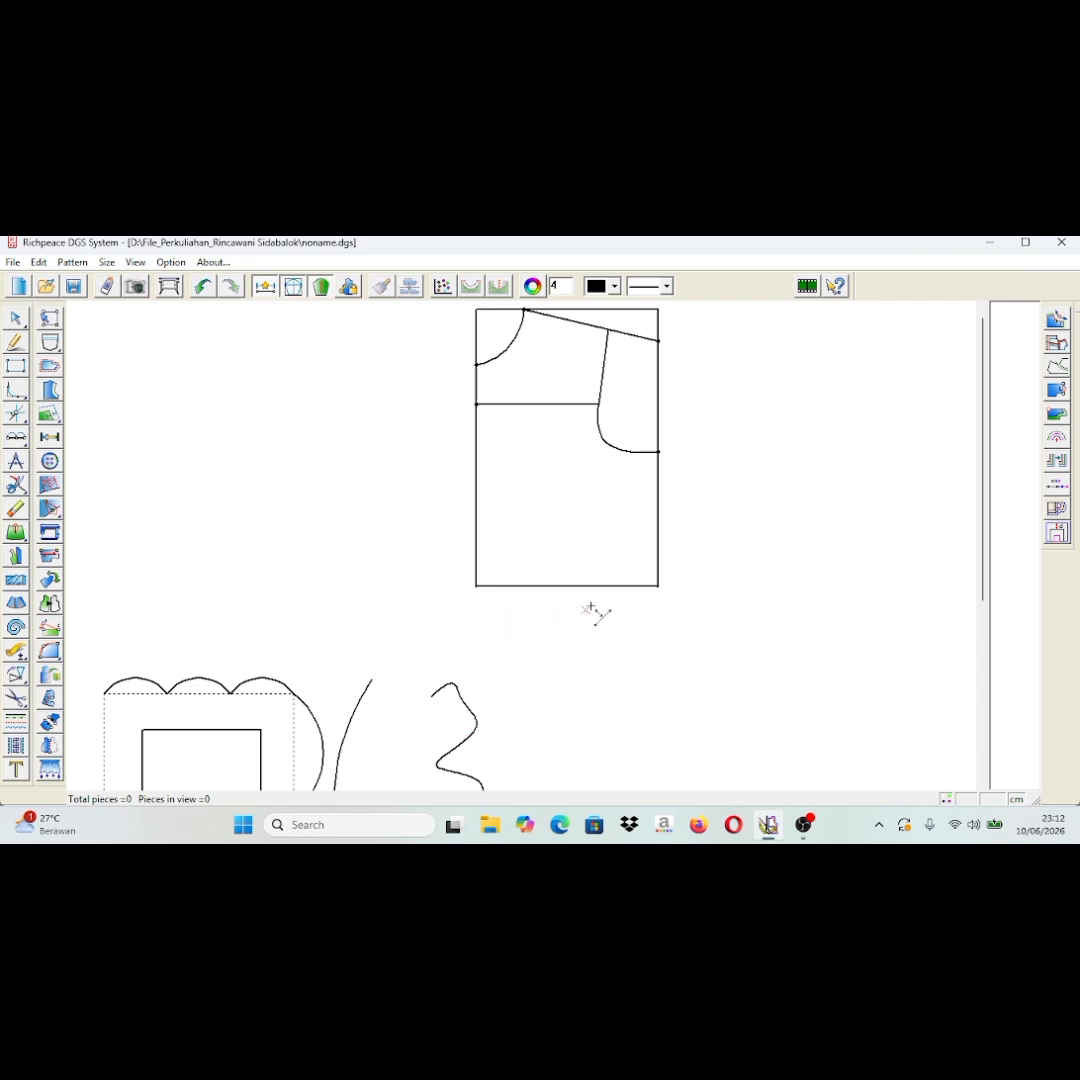
{"action": "left_click", "coordinate": [499, 586]}
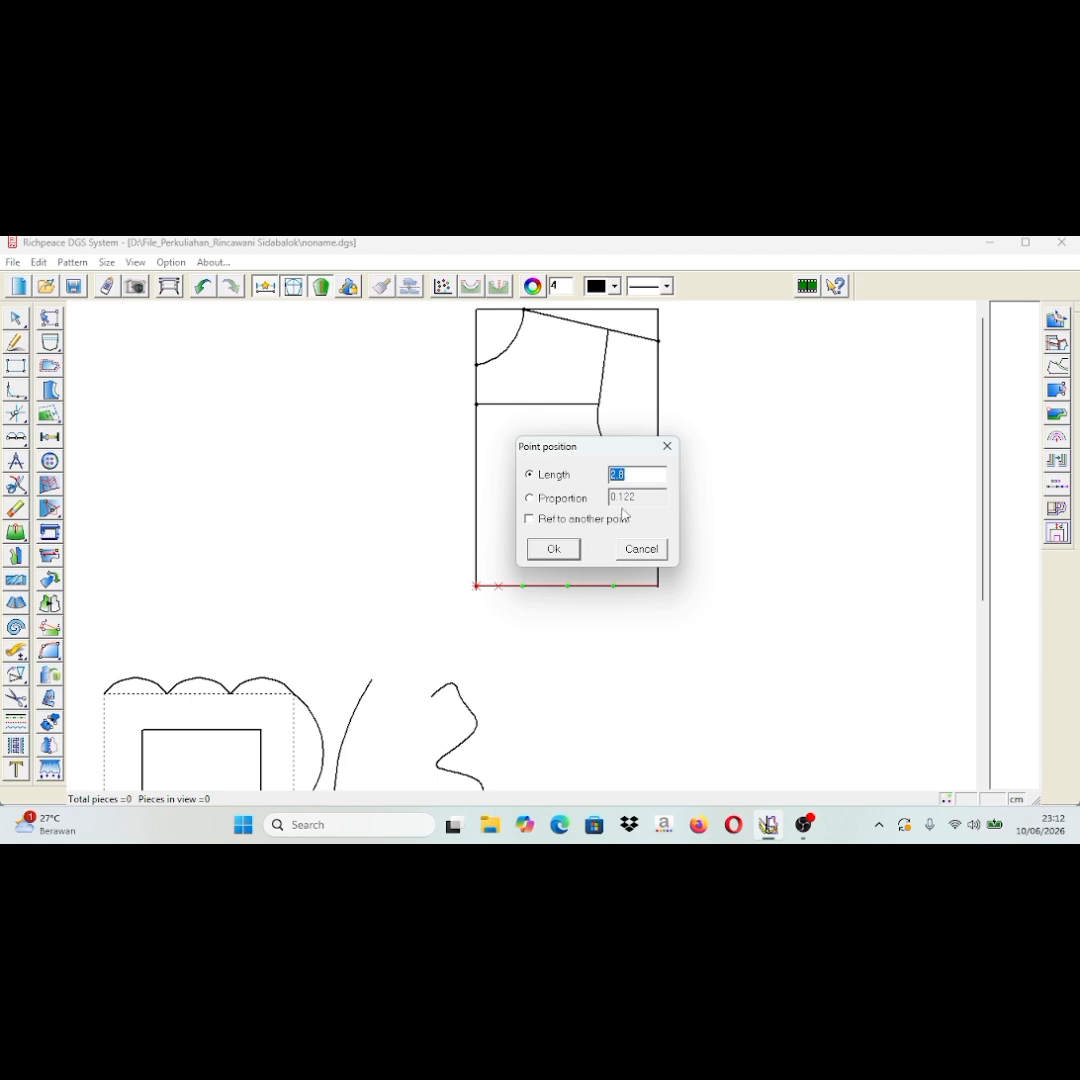
{"action": "type", "text": "20"}
{"action": "left_click", "coordinate": [553, 549]}
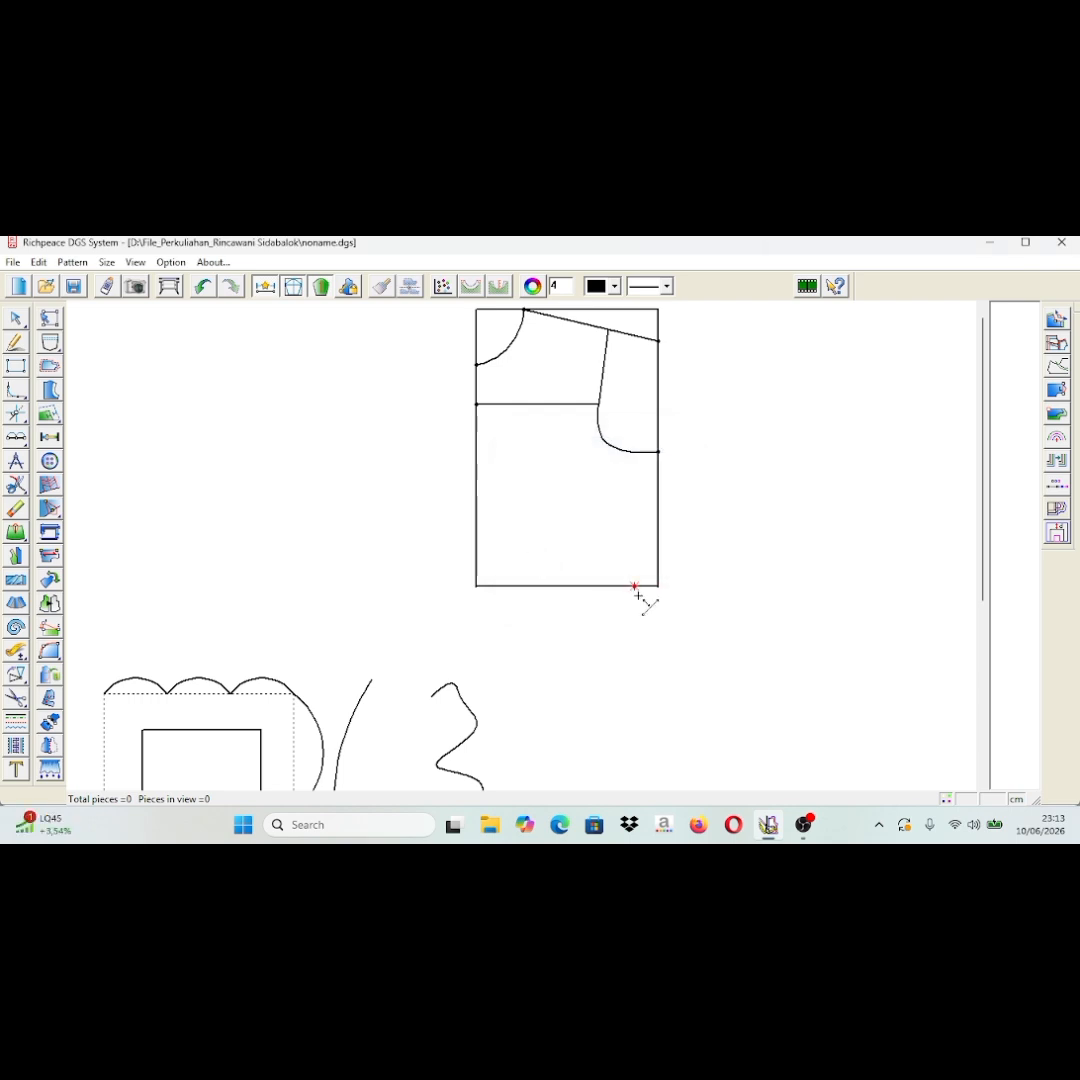
{"action": "left_click", "coordinate": [626, 588]}
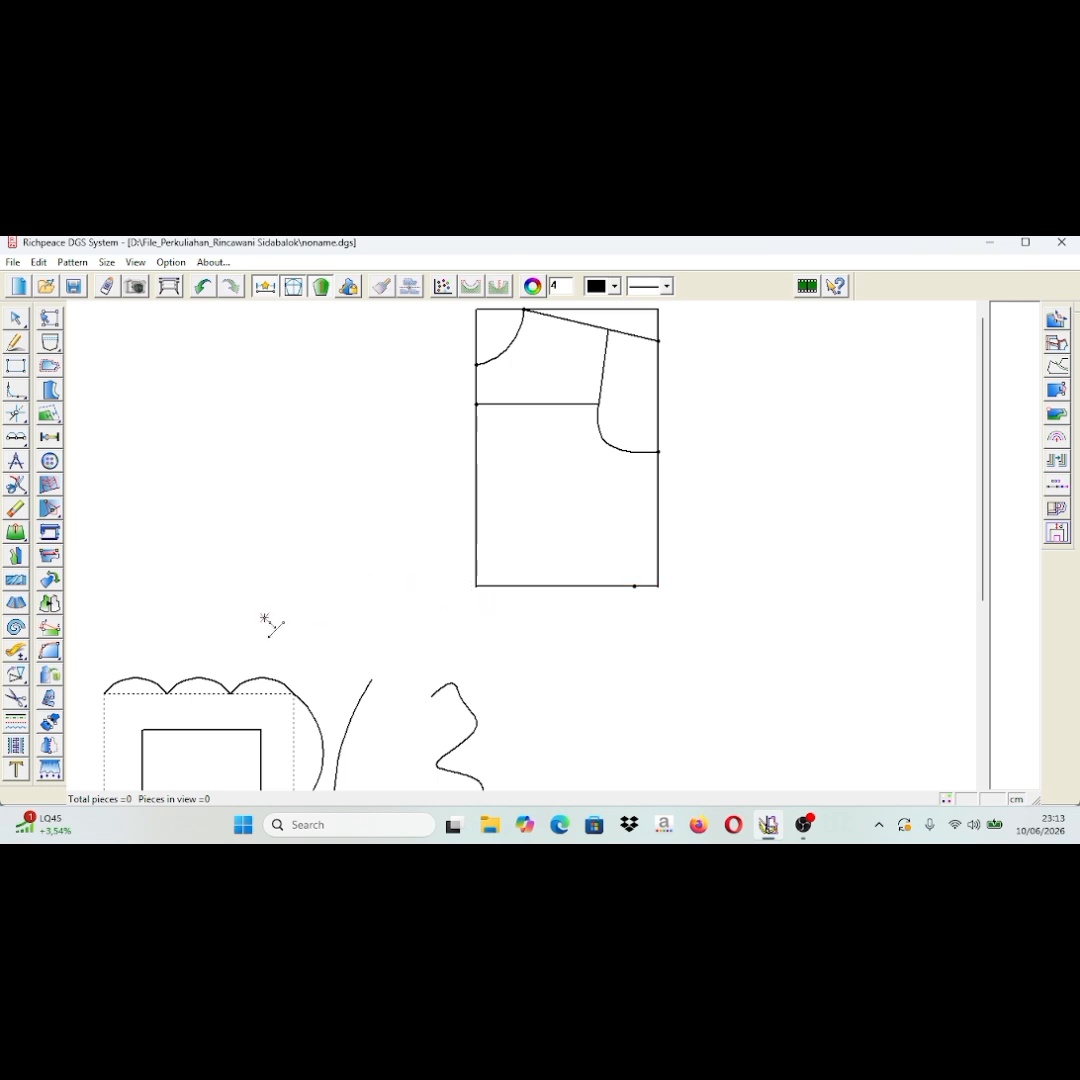
Erase the wavy curve beside the arc-shaped line with the Eraser.
{"action": "left_click", "coordinate": [17, 511]}
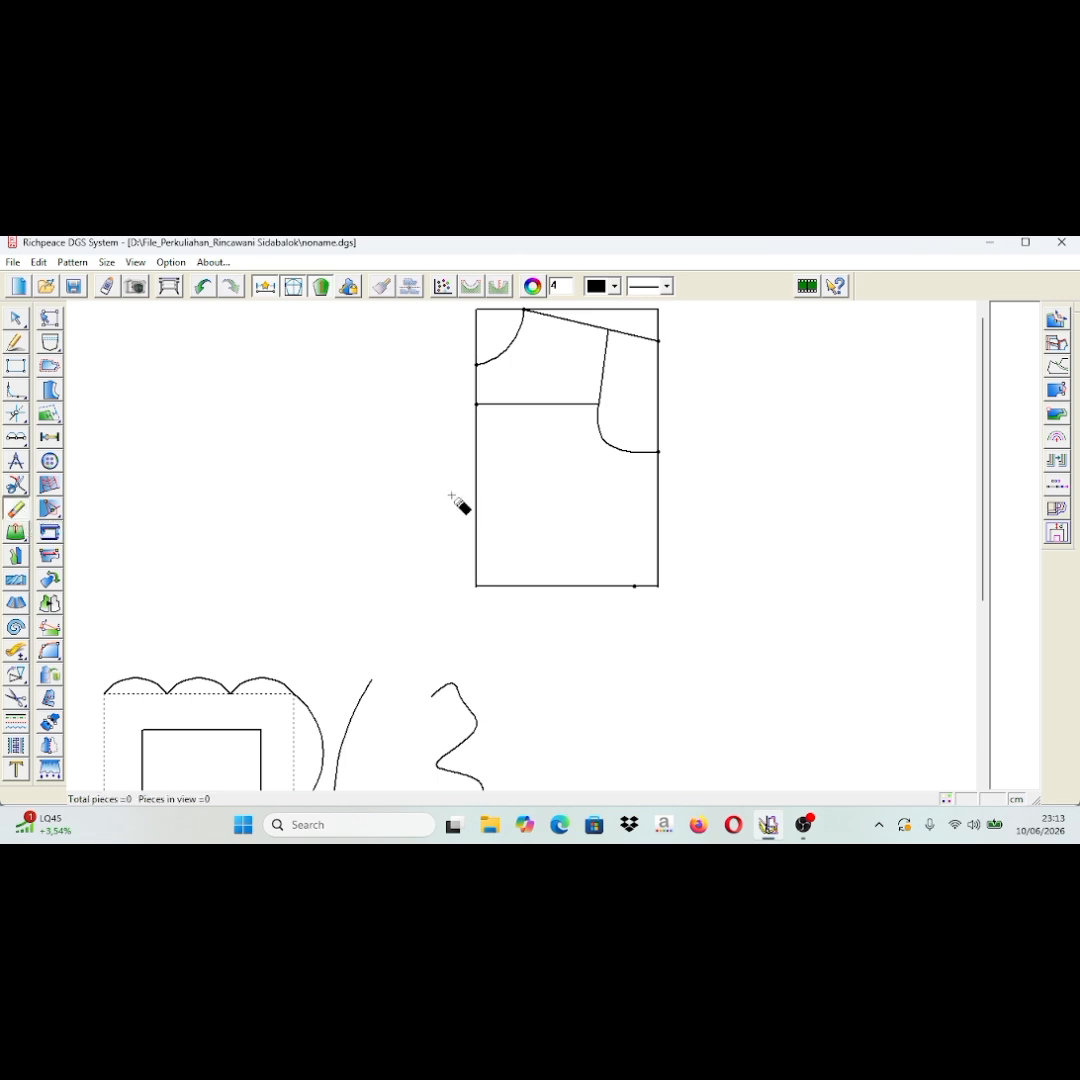
{"action": "scroll", "coordinate": [535, 694], "scroll_direction": "down", "scroll_amount": 3}
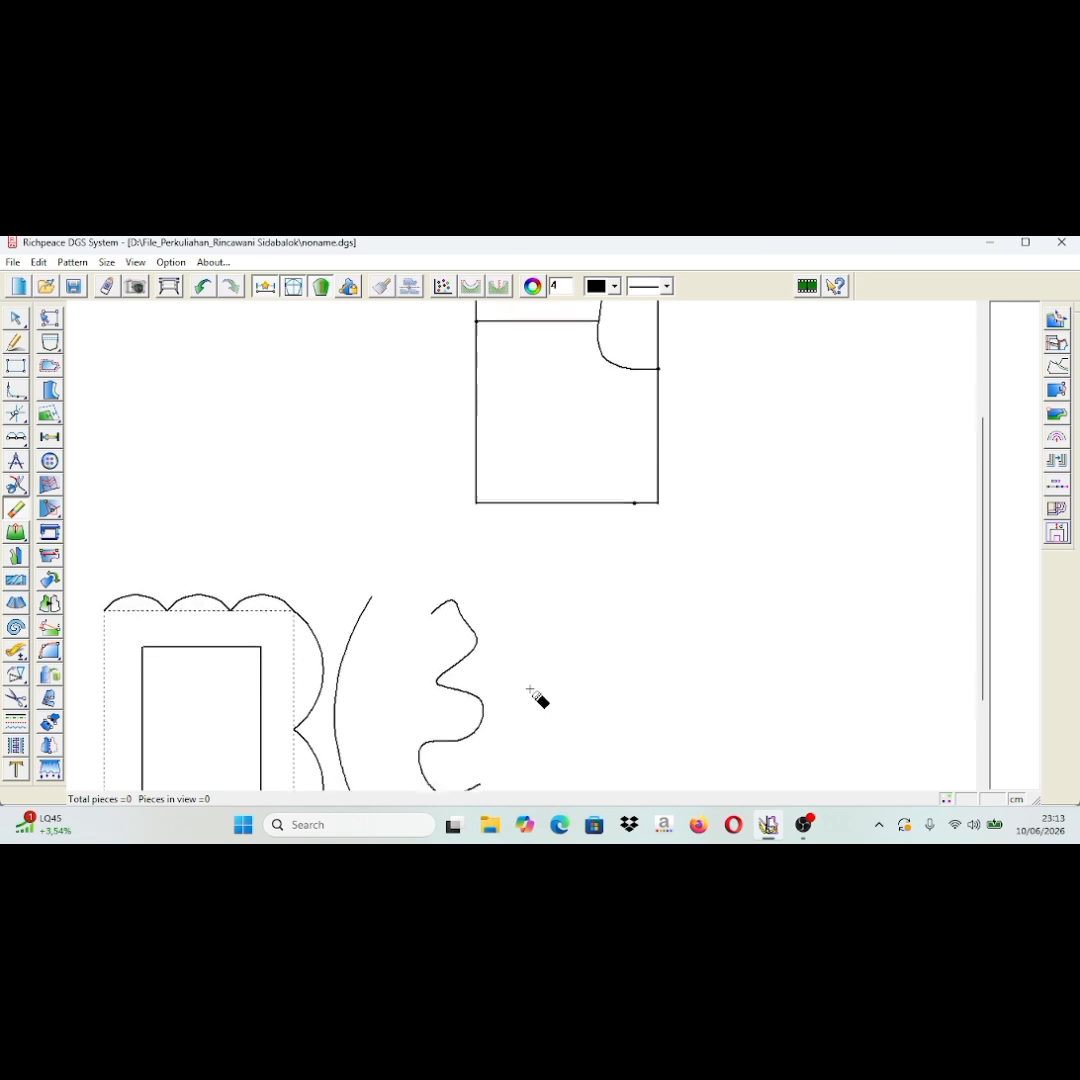
{"action": "scroll", "coordinate": [535, 694], "scroll_direction": "up", "scroll_amount": 4}
{"action": "scroll", "coordinate": [538, 697], "scroll_direction": "up", "scroll_amount": 2}
{"action": "scroll", "coordinate": [535, 697], "scroll_direction": "down", "scroll_amount": 6}
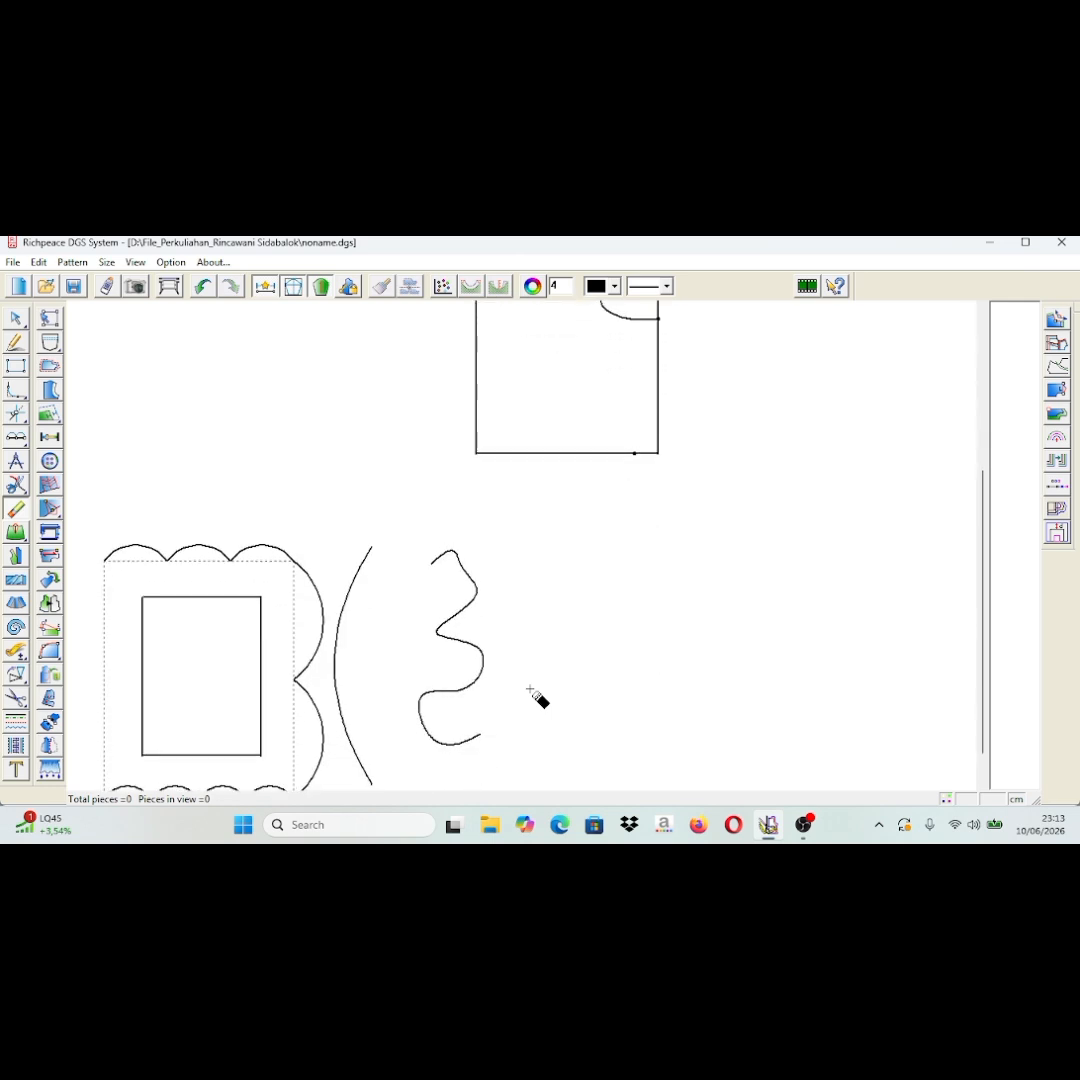
{"action": "left_click", "coordinate": [475, 589]}
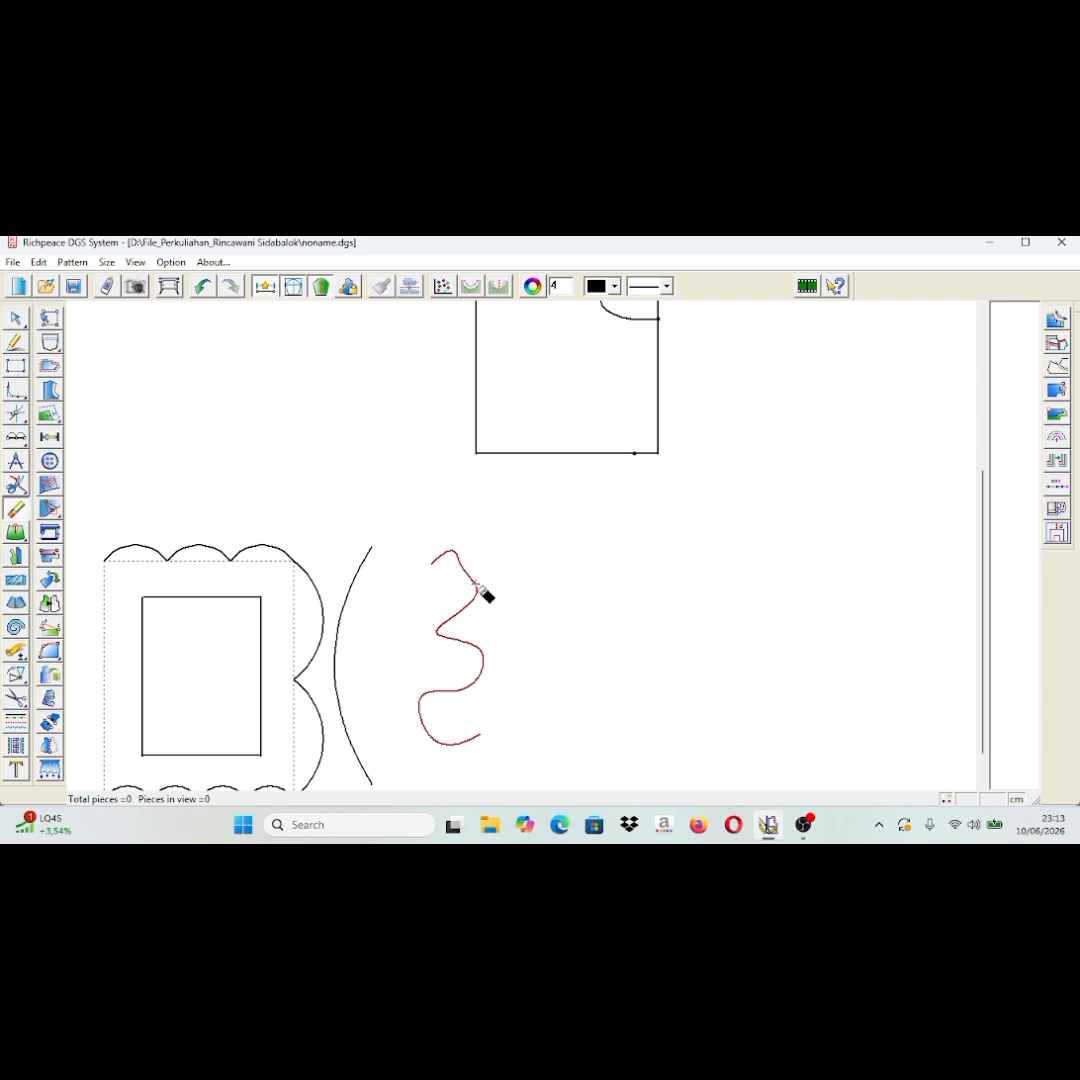
{"action": "left_click", "coordinate": [478, 590]}
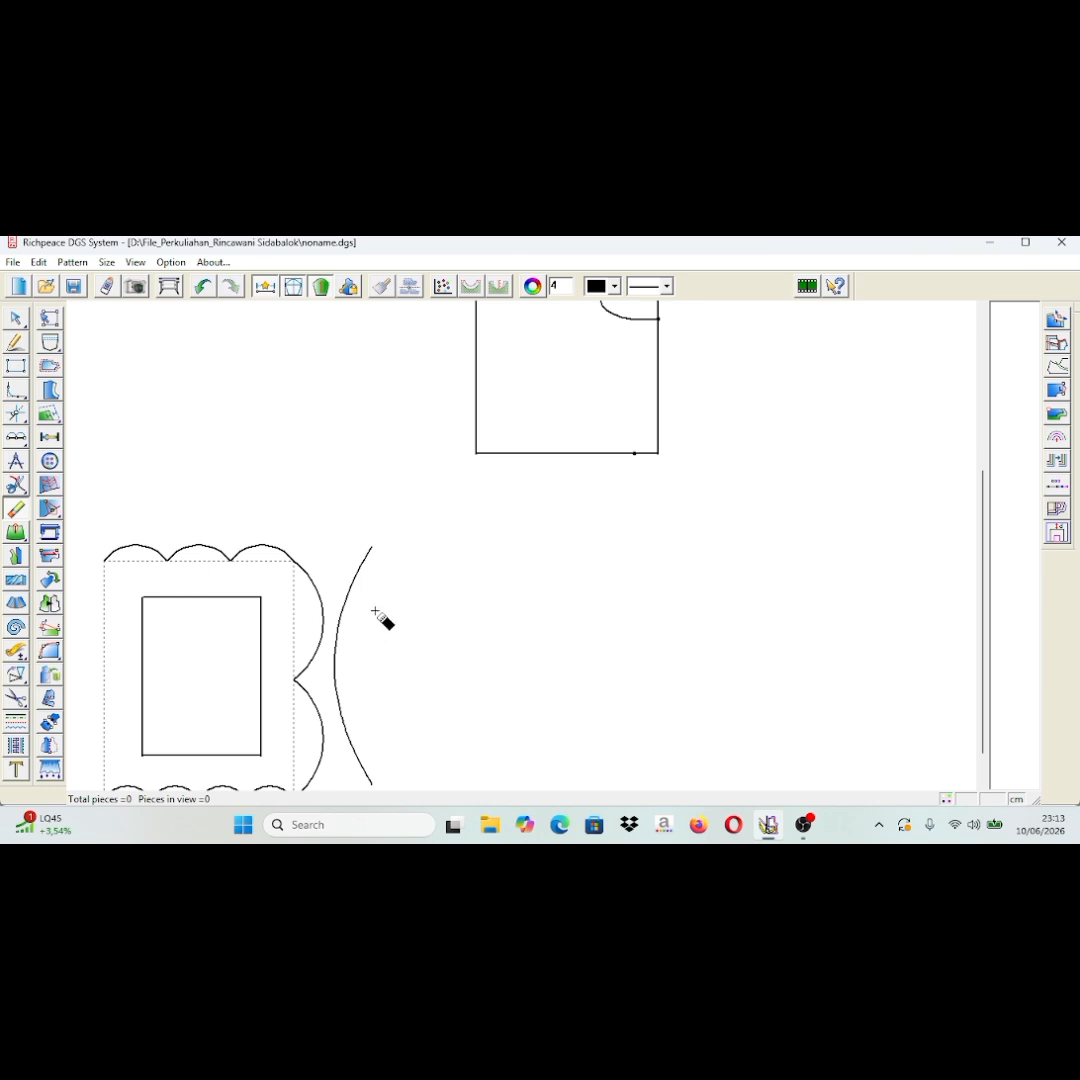
Erase the two-part divider arcs along the dashed rectangle's right edge.
{"action": "scroll", "coordinate": [330, 620], "scroll_direction": "down", "scroll_amount": 3}
{"action": "scroll", "coordinate": [328, 617], "scroll_direction": "up", "scroll_amount": 2}
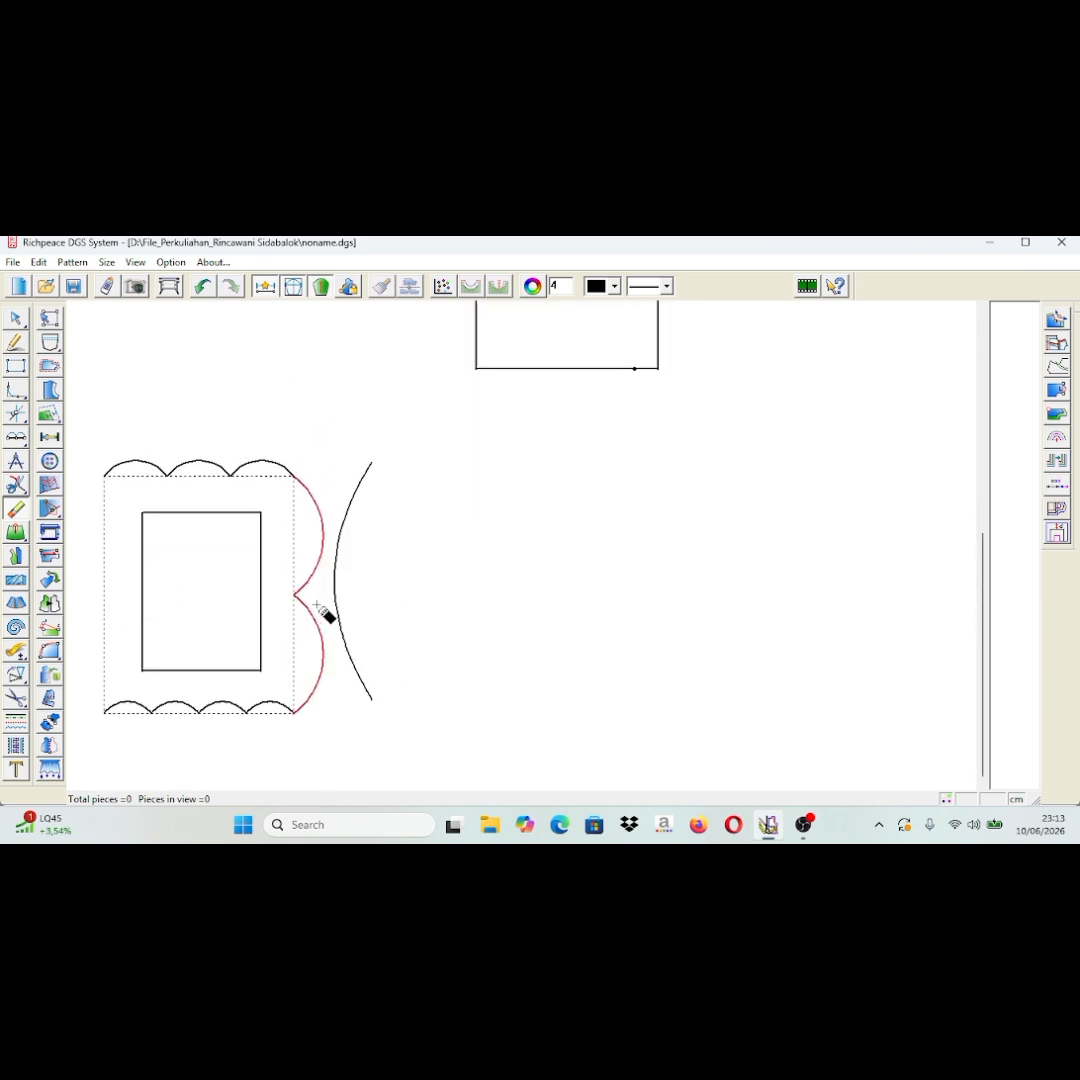
{"action": "left_click", "coordinate": [312, 581]}
{"action": "scroll", "coordinate": [316, 584], "scroll_direction": "up", "scroll_amount": 3}
{"action": "scroll", "coordinate": [318, 586], "scroll_direction": "down", "scroll_amount": 4}
{"action": "scroll", "coordinate": [320, 586], "scroll_direction": "up", "scroll_amount": 1}
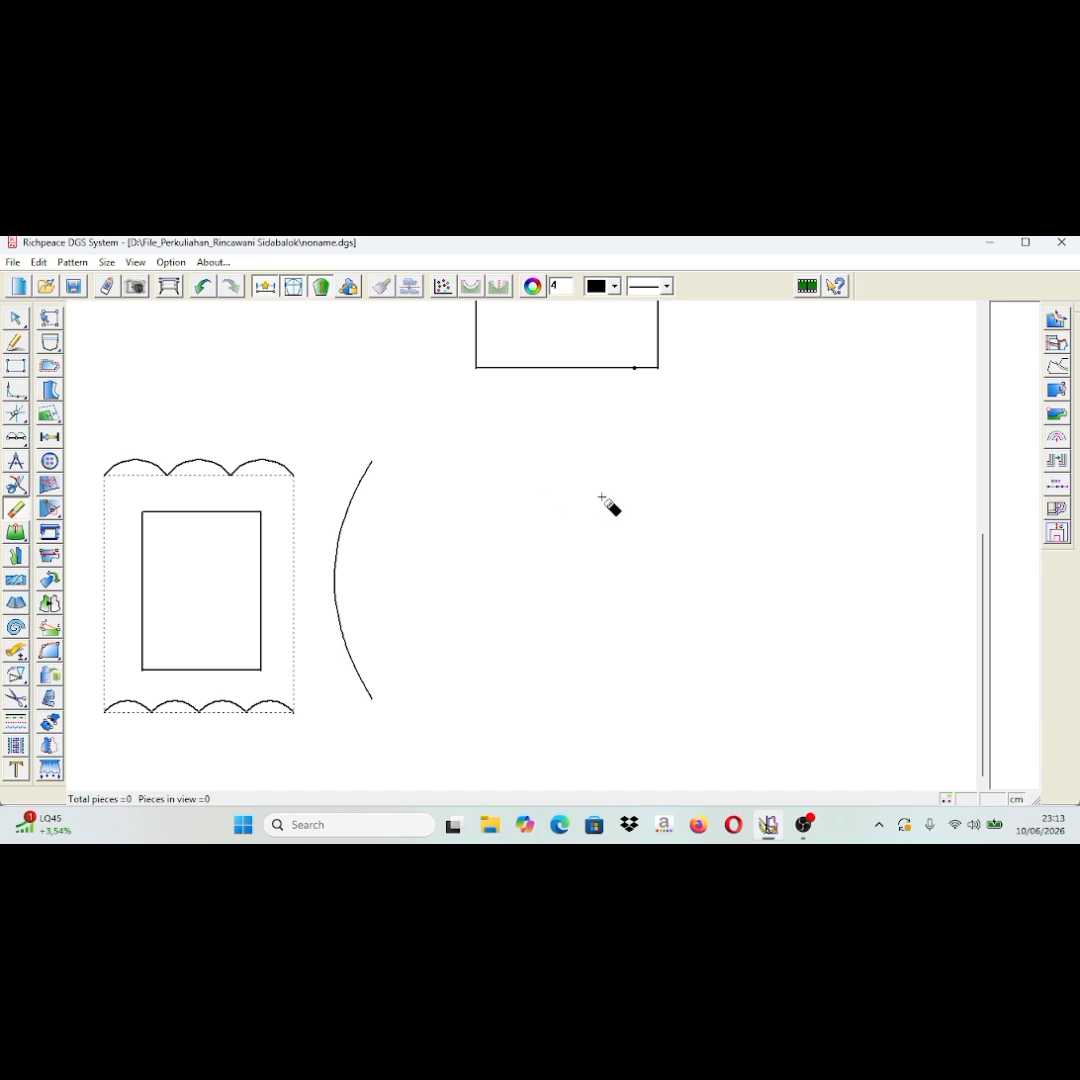
{"action": "scroll", "coordinate": [660, 456], "scroll_direction": "up", "scroll_amount": 3}
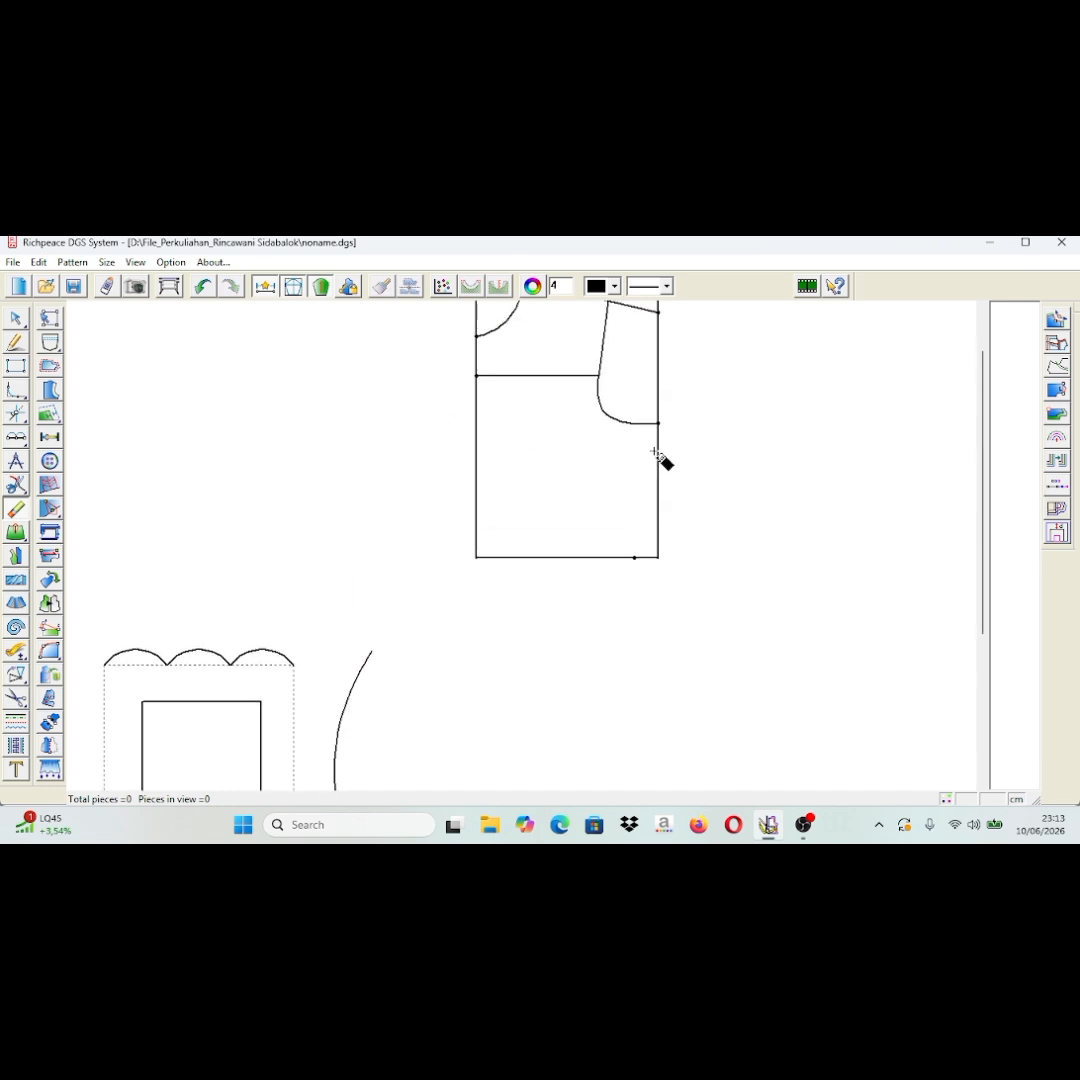
{"action": "scroll", "coordinate": [662, 458], "scroll_direction": "down", "scroll_amount": 2}
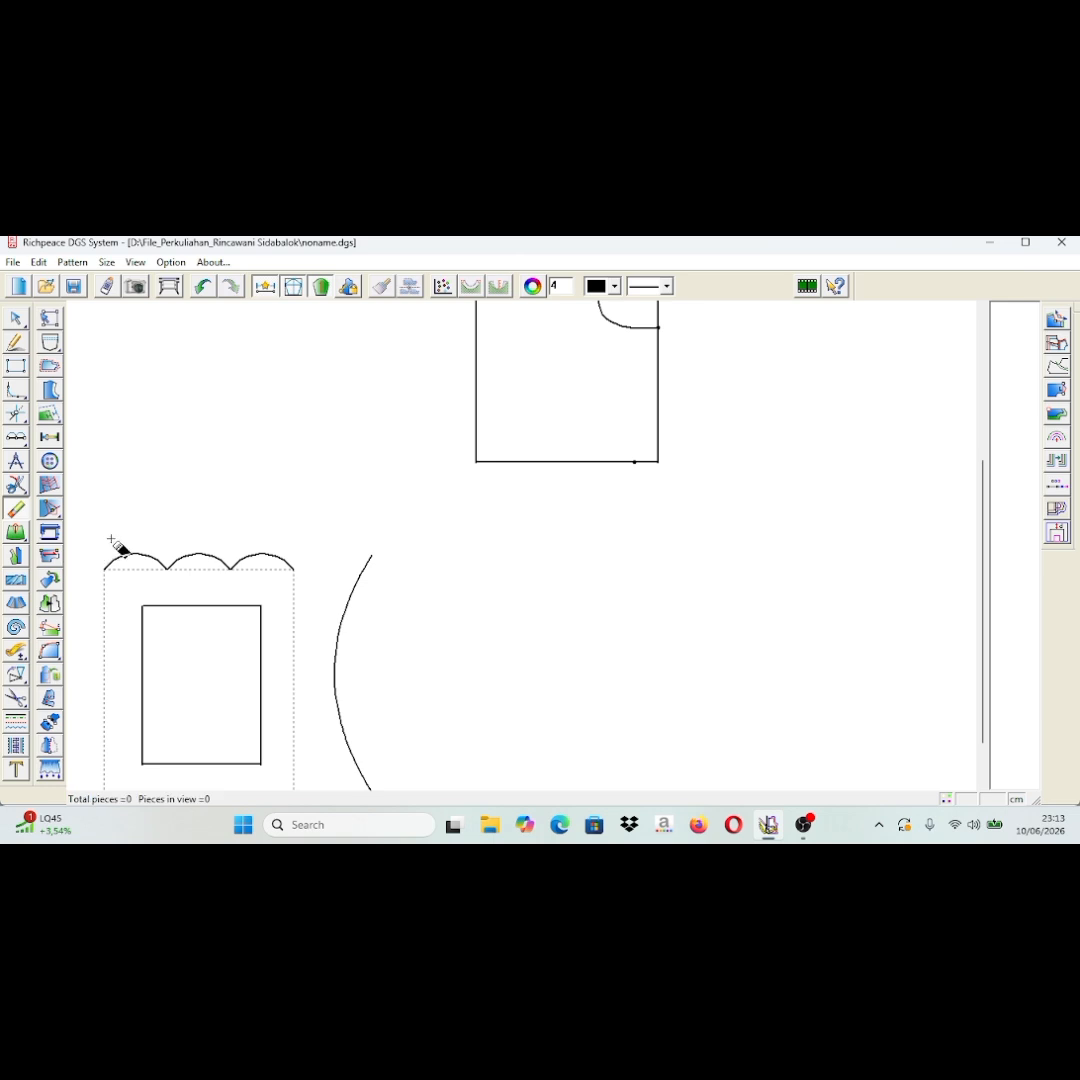
{"action": "right_click", "coordinate": [17, 675]}
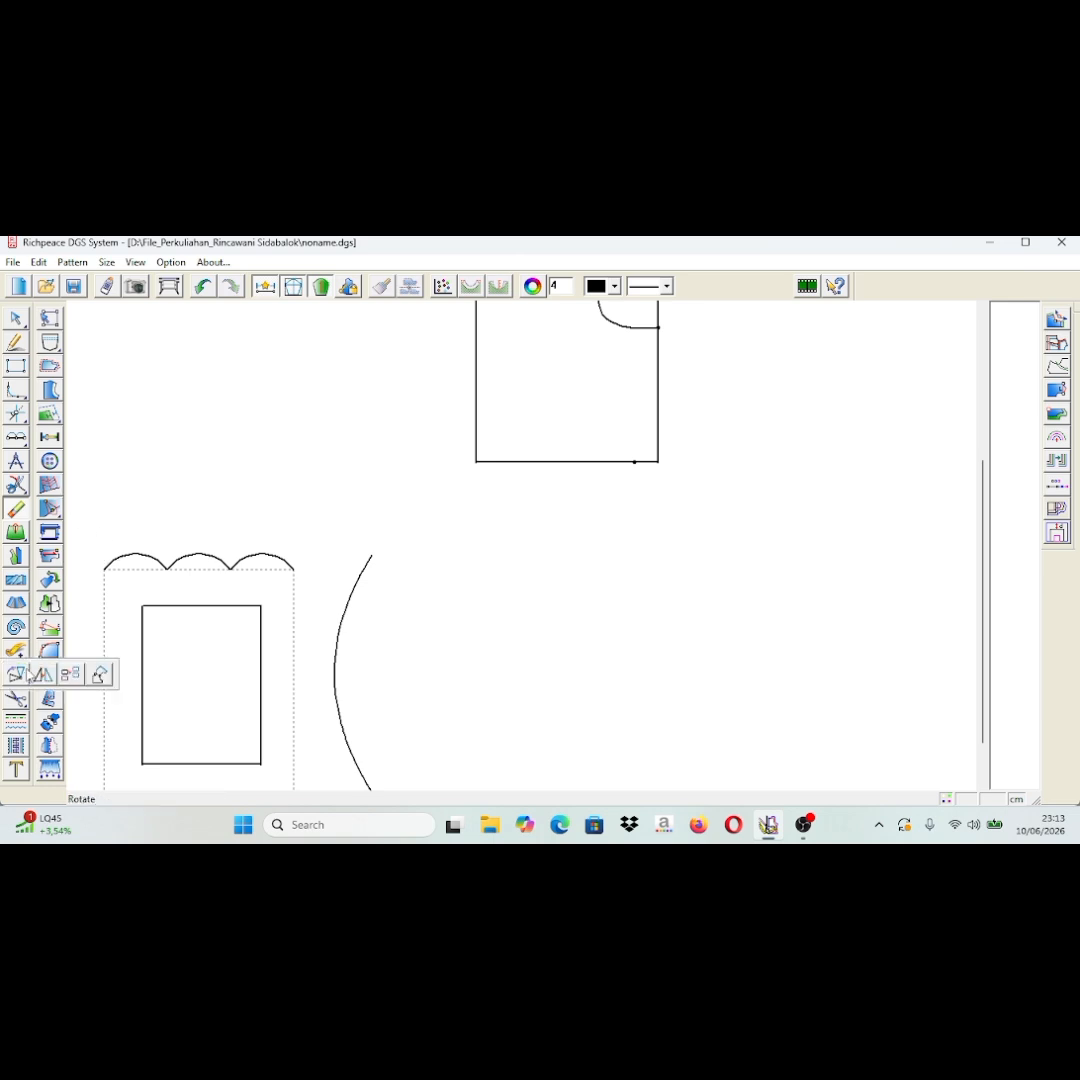
{"action": "left_click", "coordinate": [25, 802]}
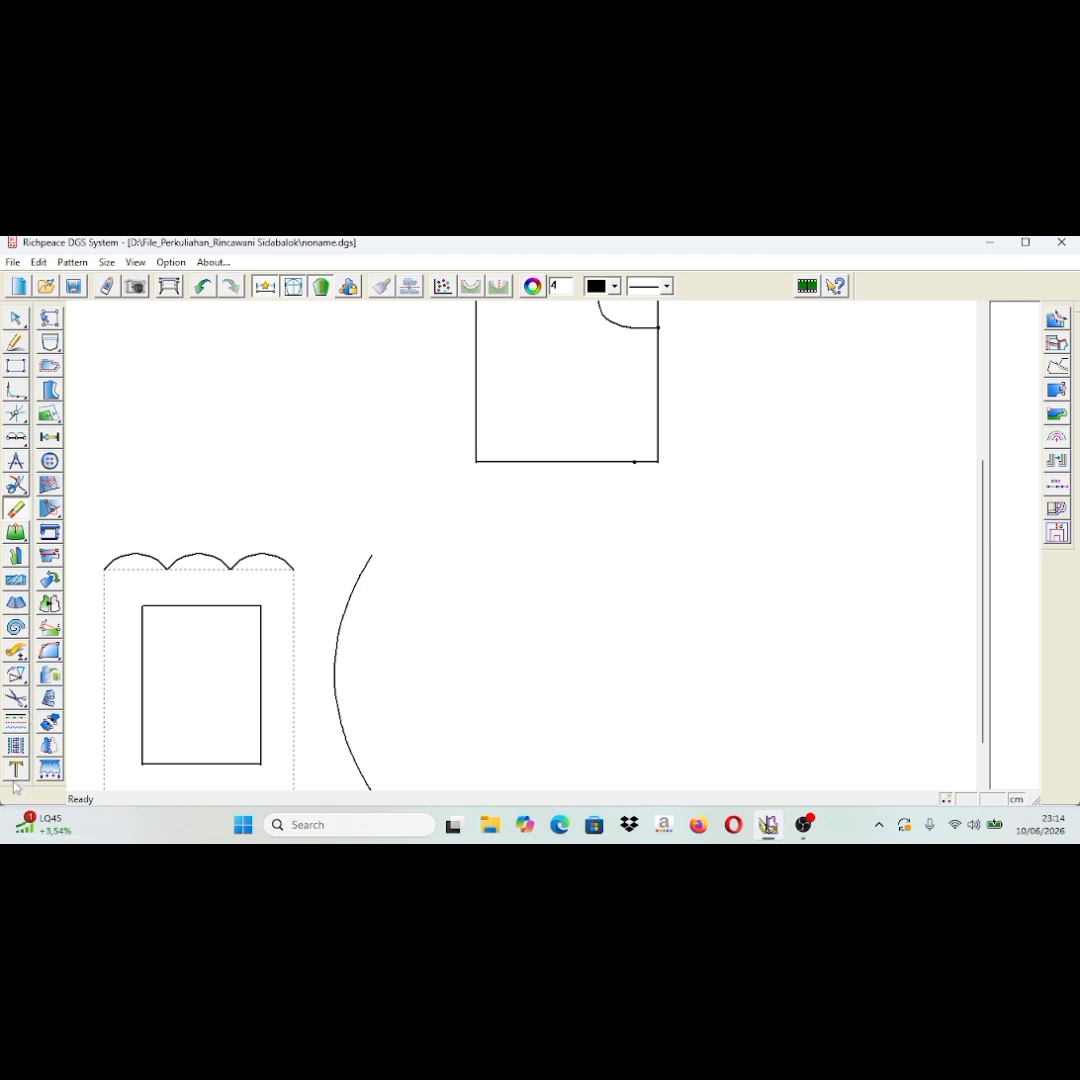
Create the text label "pola depan" in the blank area to the left of the bodice pattern.
{"action": "left_click", "coordinate": [15, 777]}
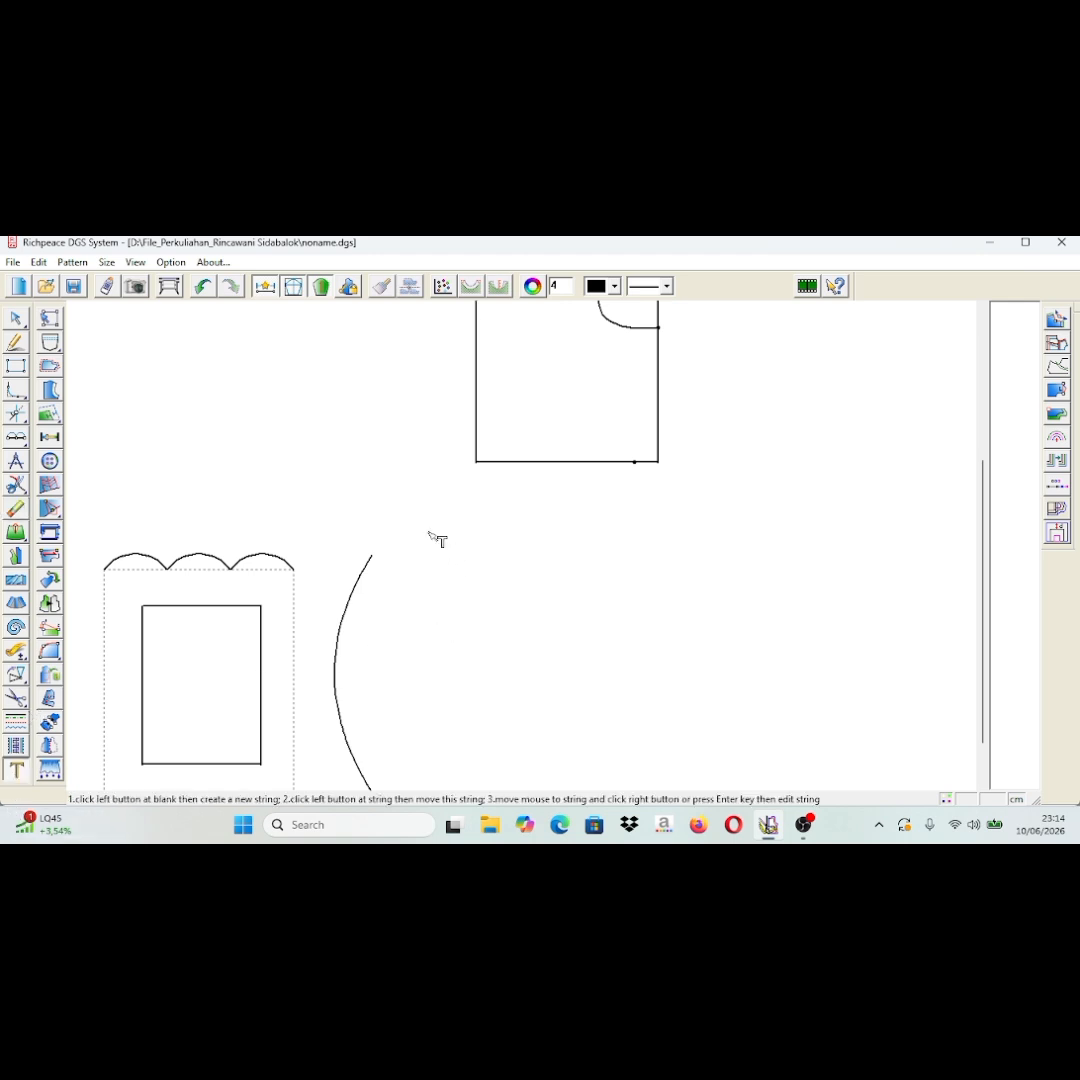
{"action": "scroll", "coordinate": [346, 444], "scroll_direction": "up", "scroll_amount": 5}
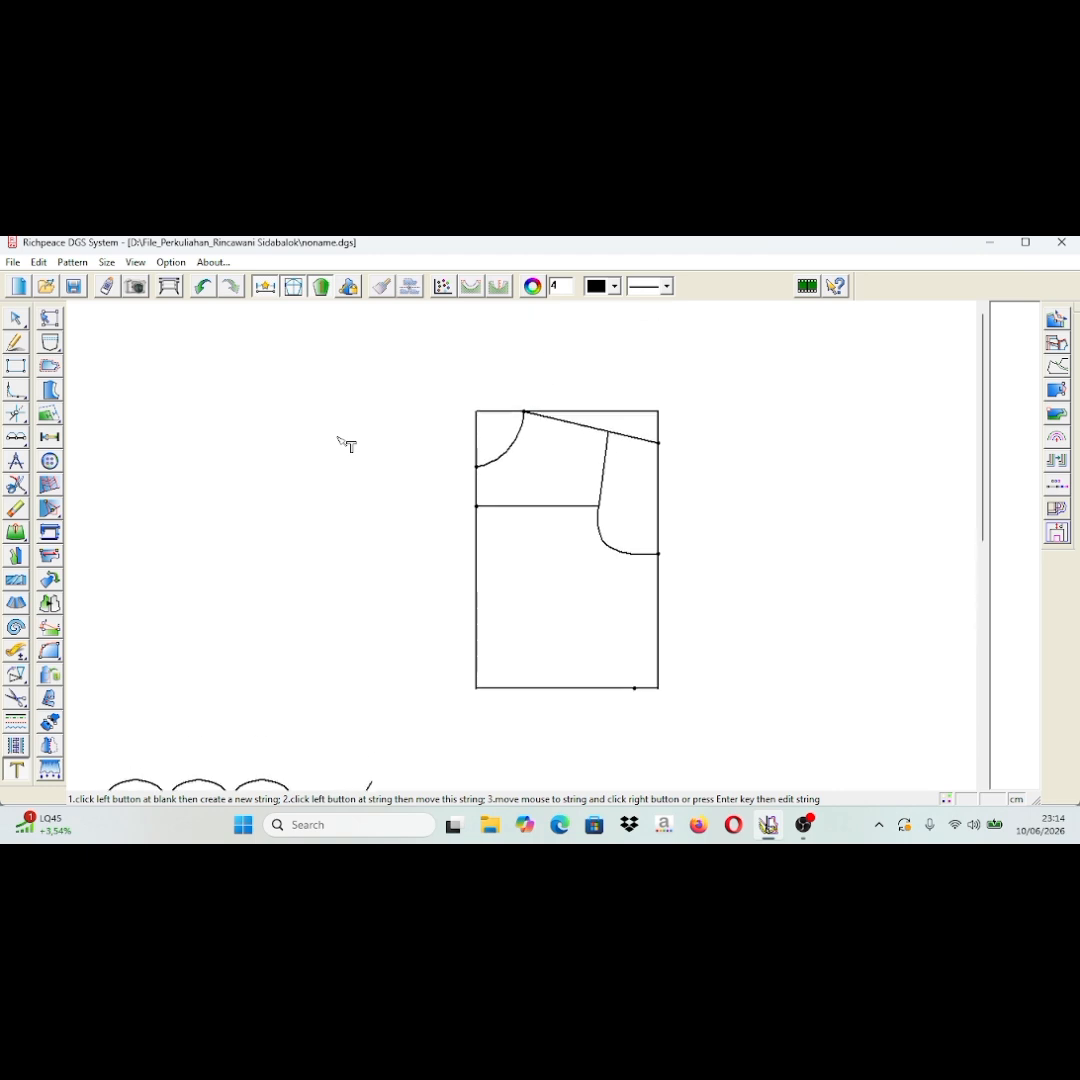
{"action": "left_click", "coordinate": [266, 430]}
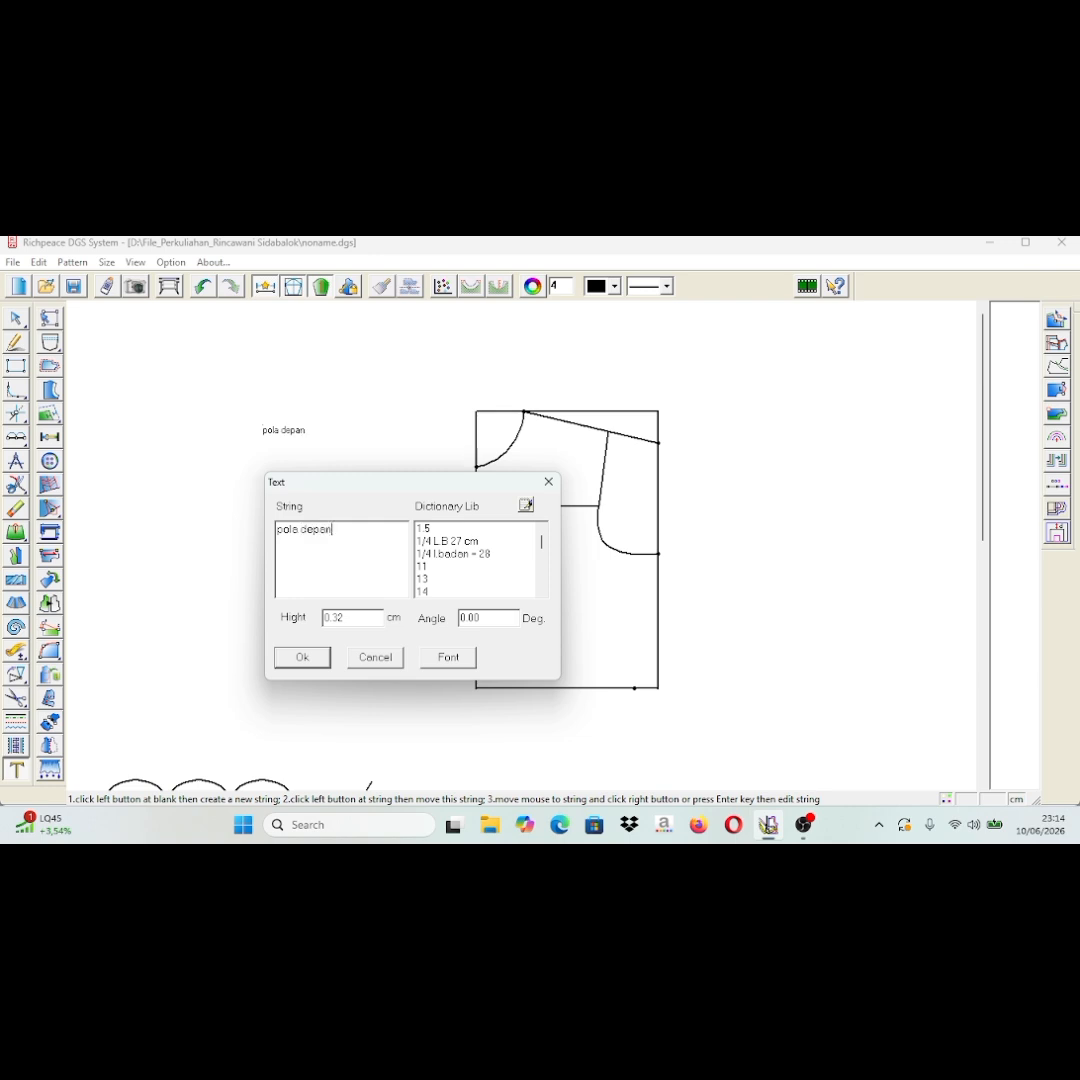
Set the "pola depan" label's font to Times New Roman, Bold, size 48, and confirm the text.
{"action": "left_click", "coordinate": [450, 659]}
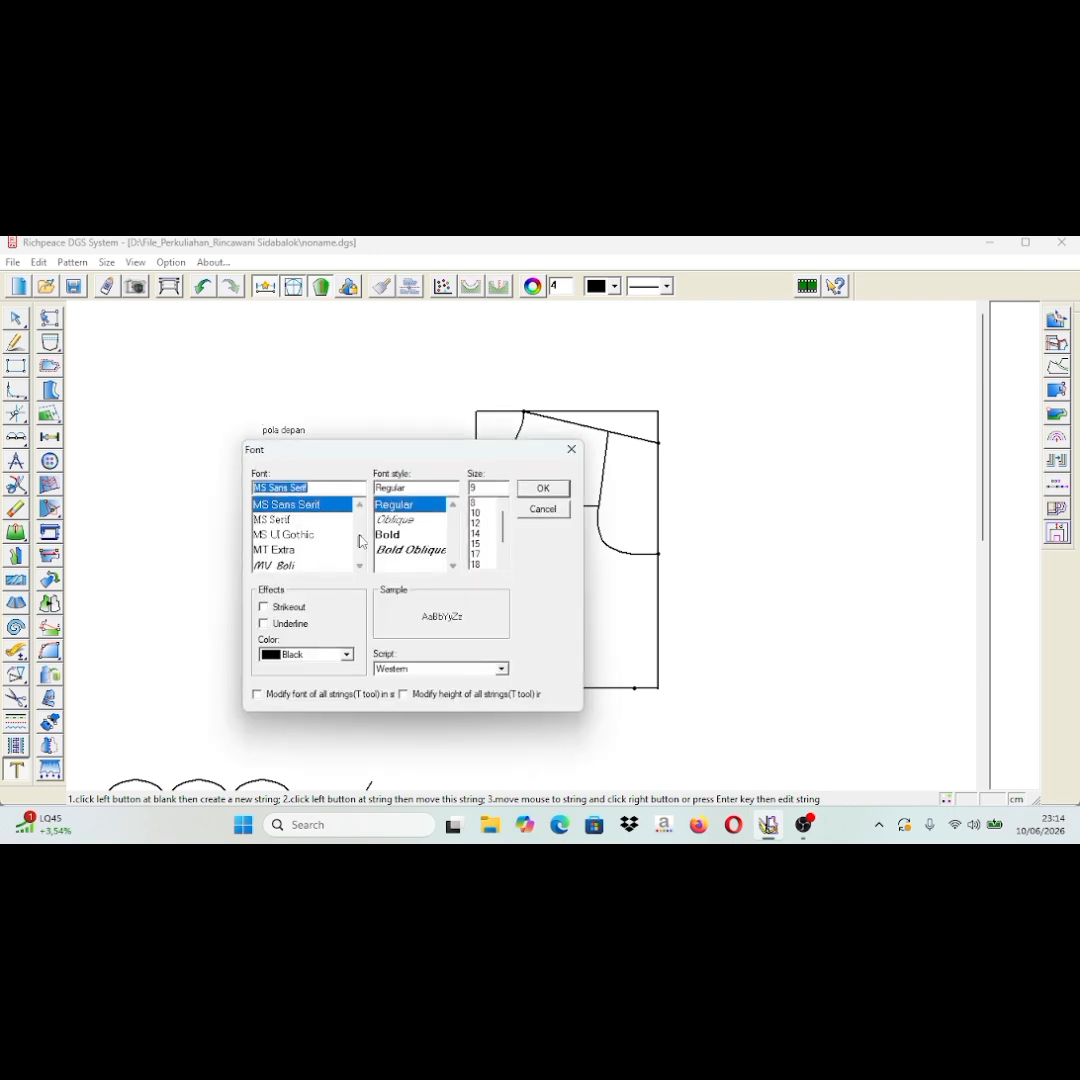
{"action": "mouse_move", "coordinate": [359, 537]}
{"action": "left_mouse_down"}
{"action": "mouse_move", "coordinate": [359, 565]}
{"action": "mouse_move", "coordinate": [359, 512]}
{"action": "mouse_move", "coordinate": [361, 562]}
{"action": "left_mouse_up"}
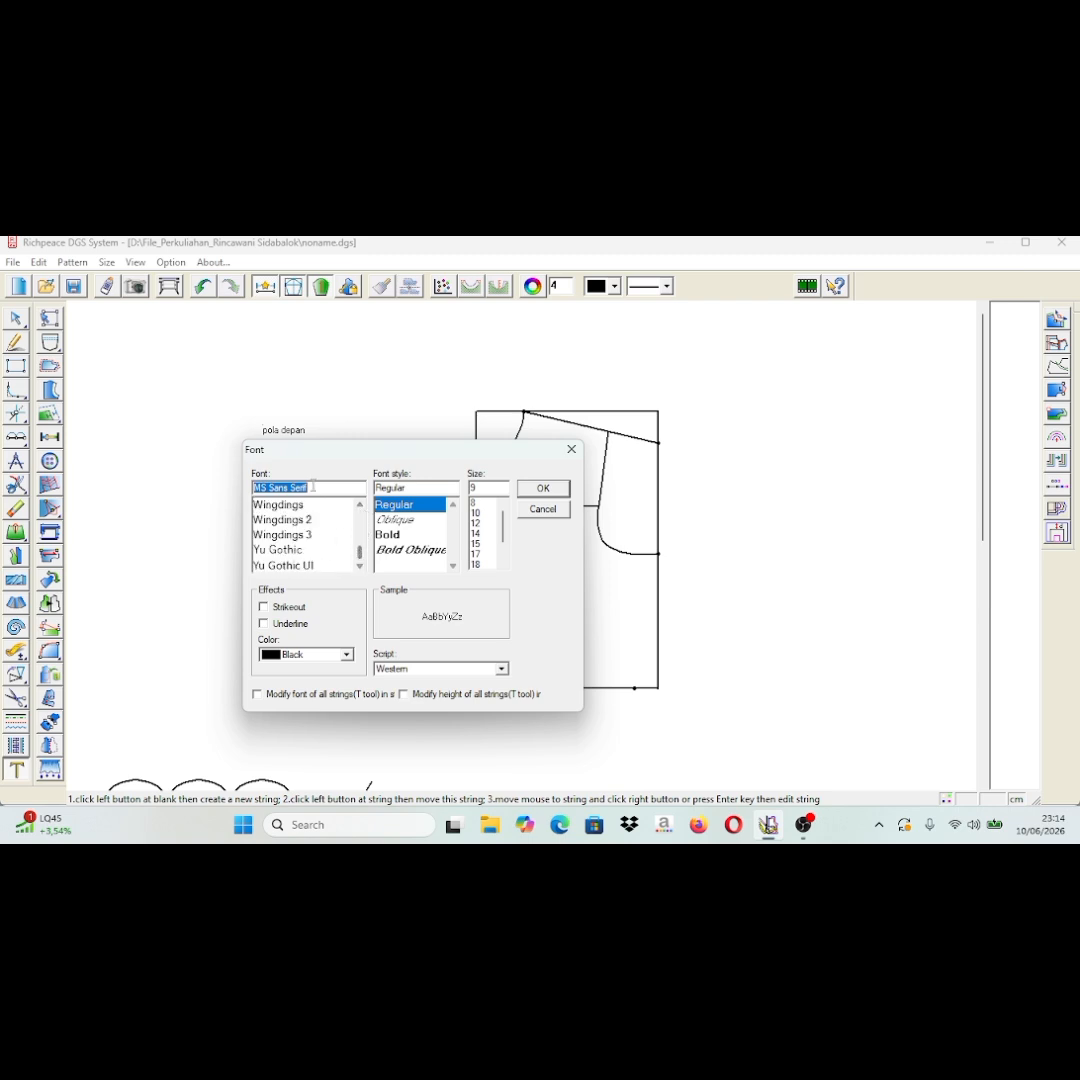
{"action": "type", "text": "t"}
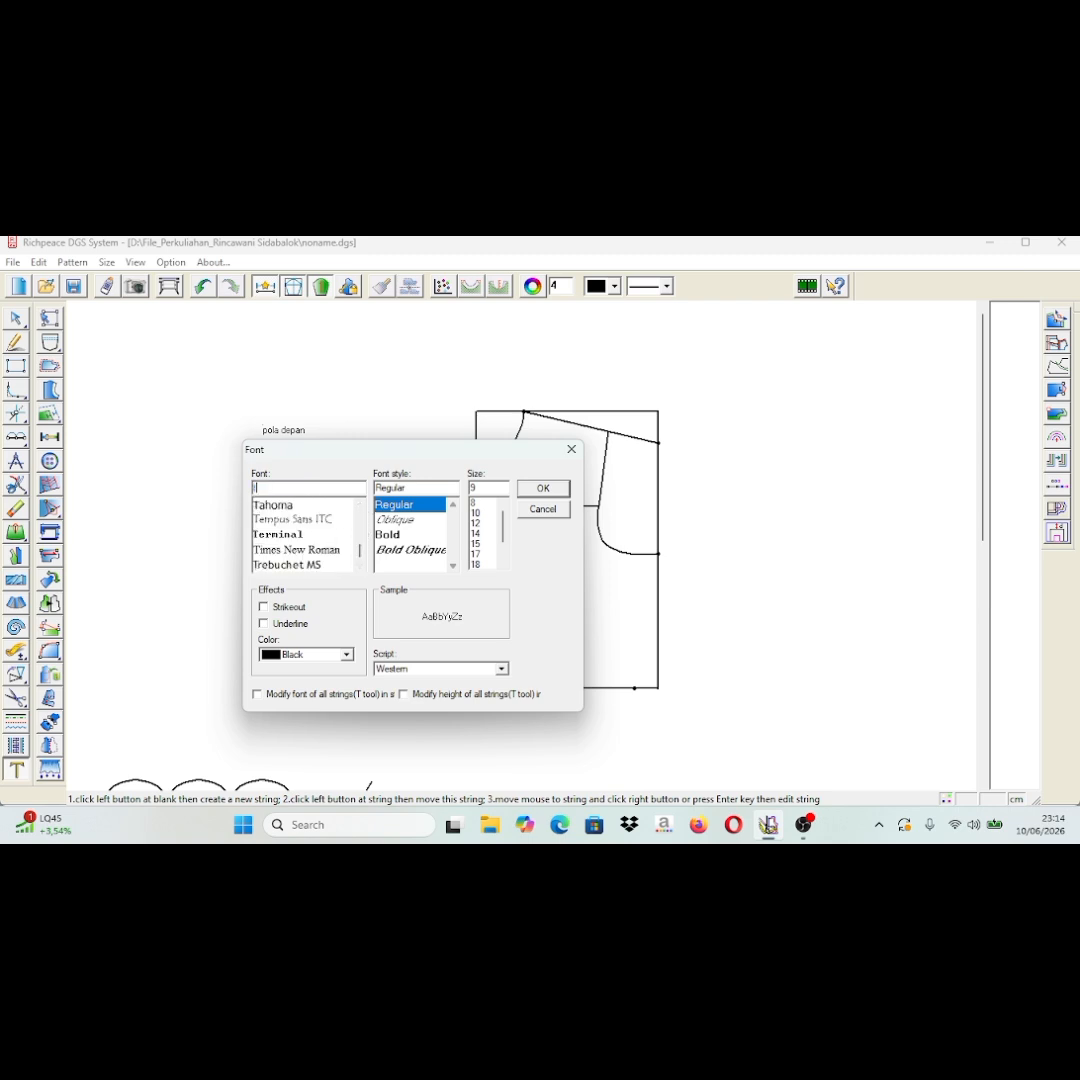
{"action": "type", "text": "ime"}
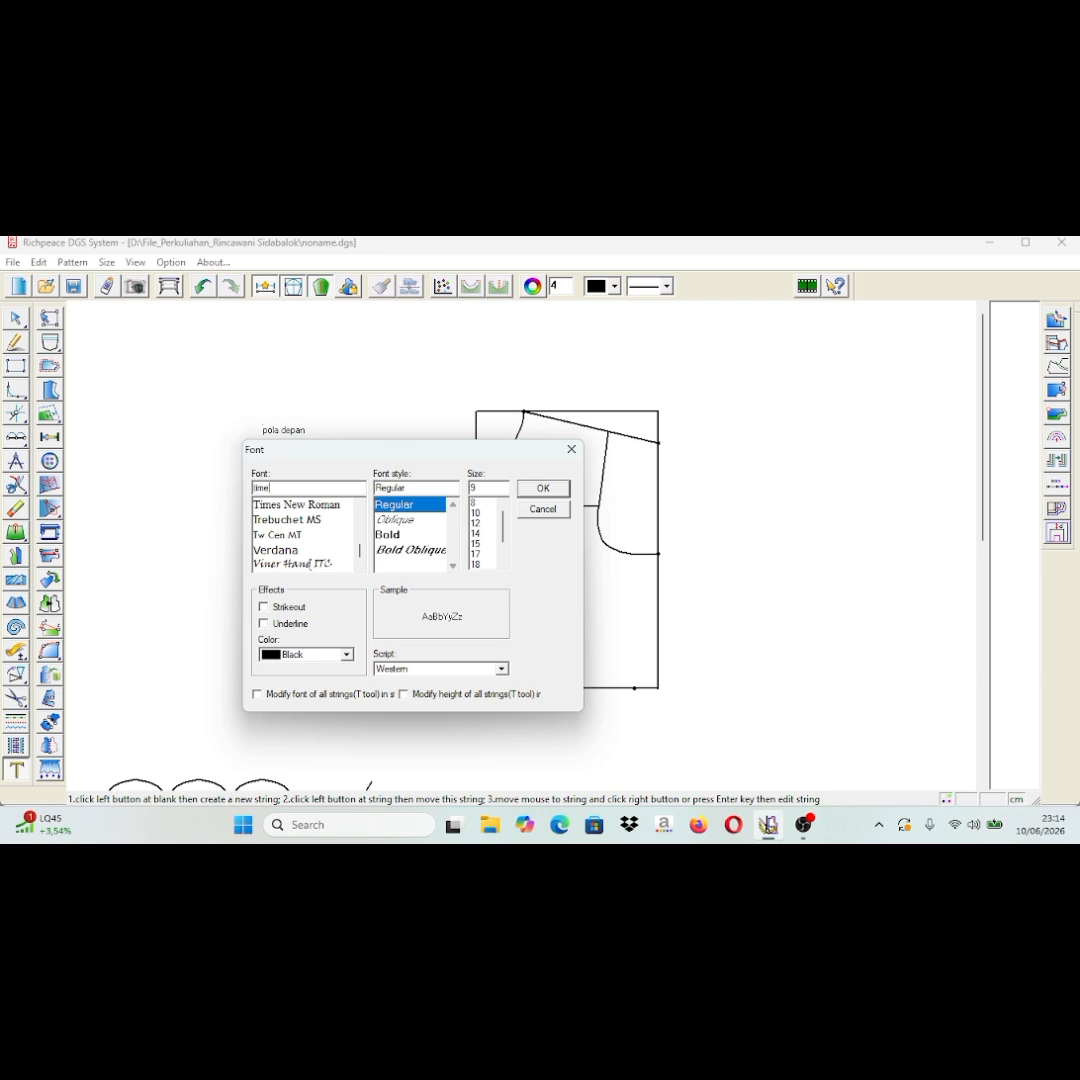
{"action": "left_click", "coordinate": [336, 506]}
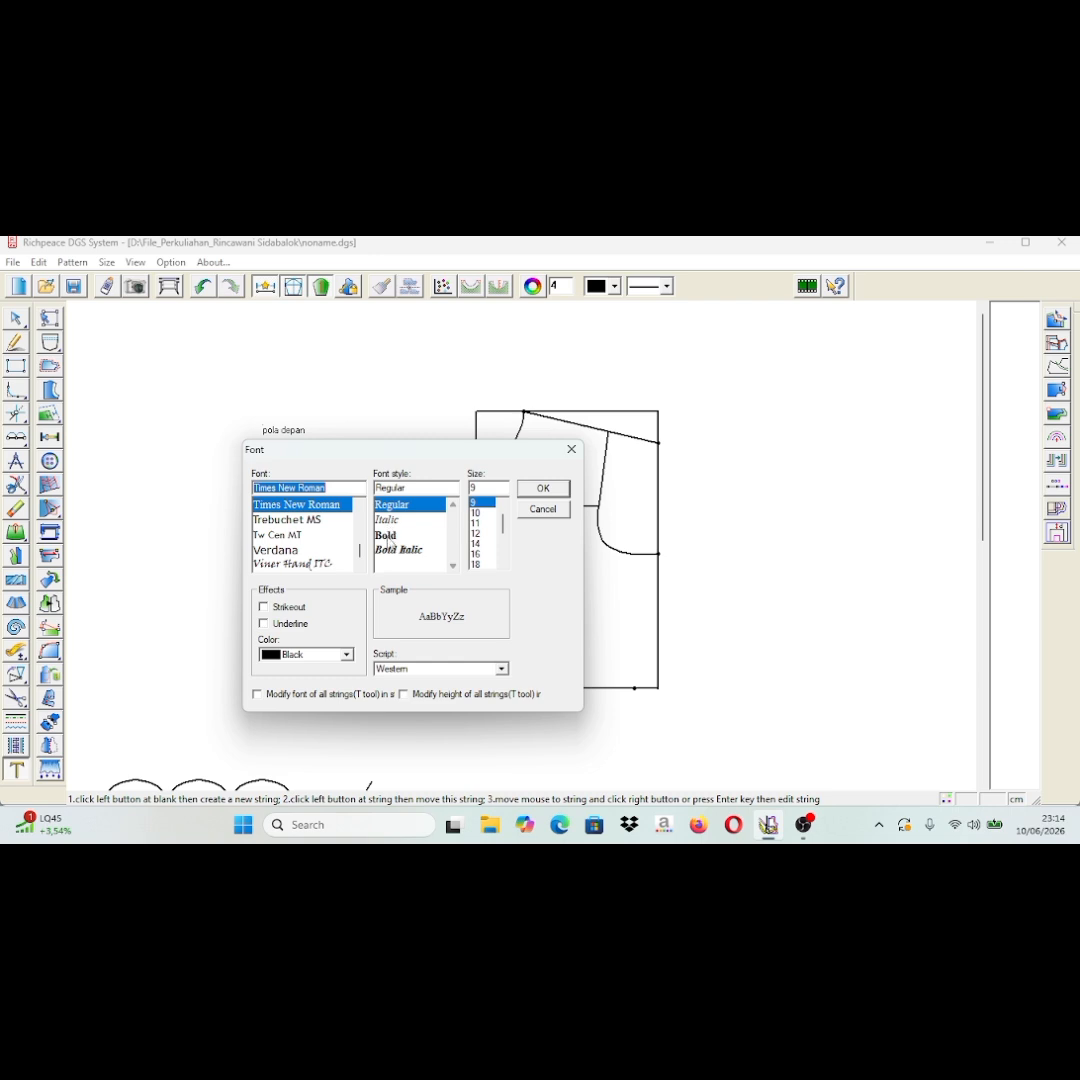
{"action": "left_click", "coordinate": [390, 536]}
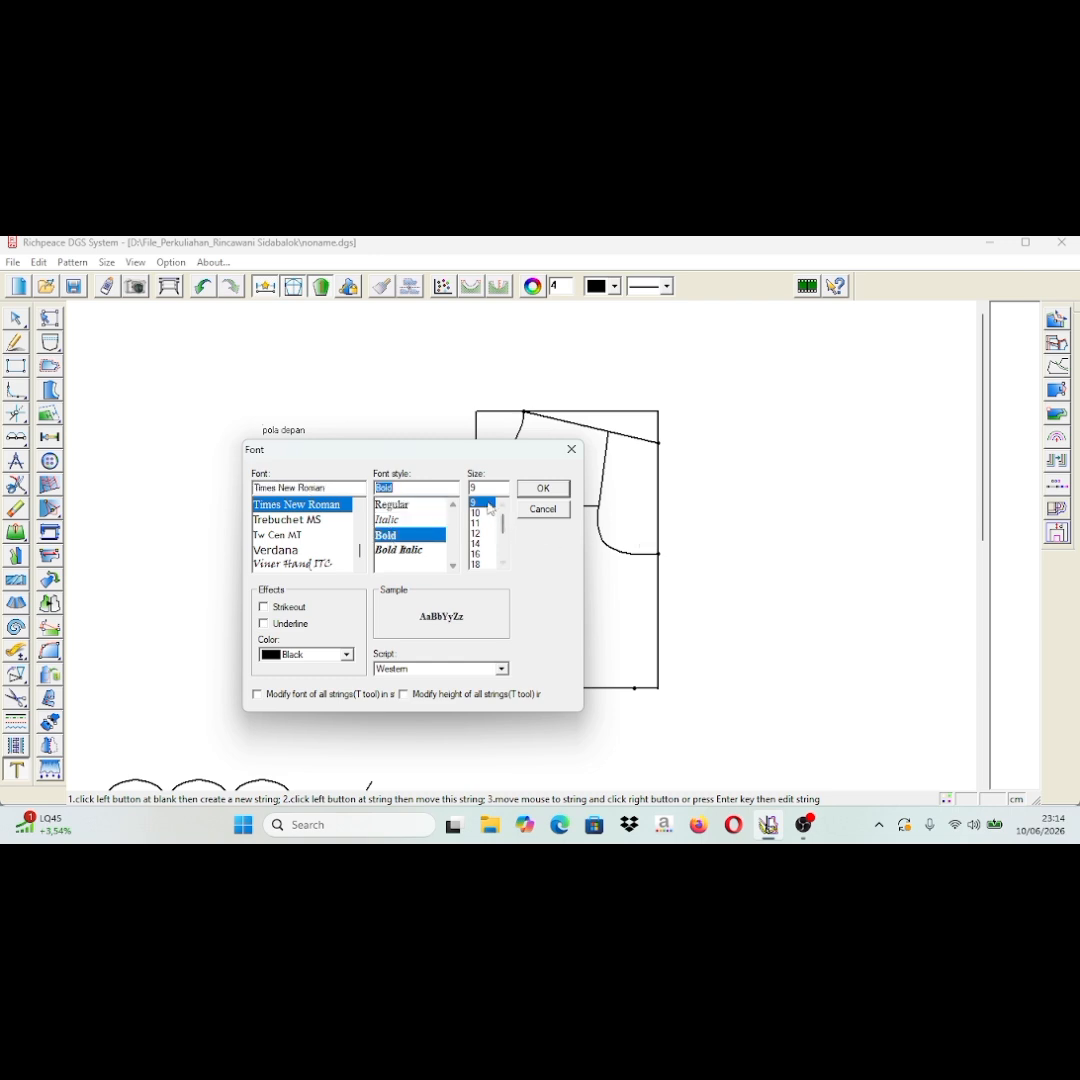
{"action": "left_click_drag", "start_coordinate": [500, 527], "coordinate": [507, 577]}
{"action": "left_click", "coordinate": [480, 554]}
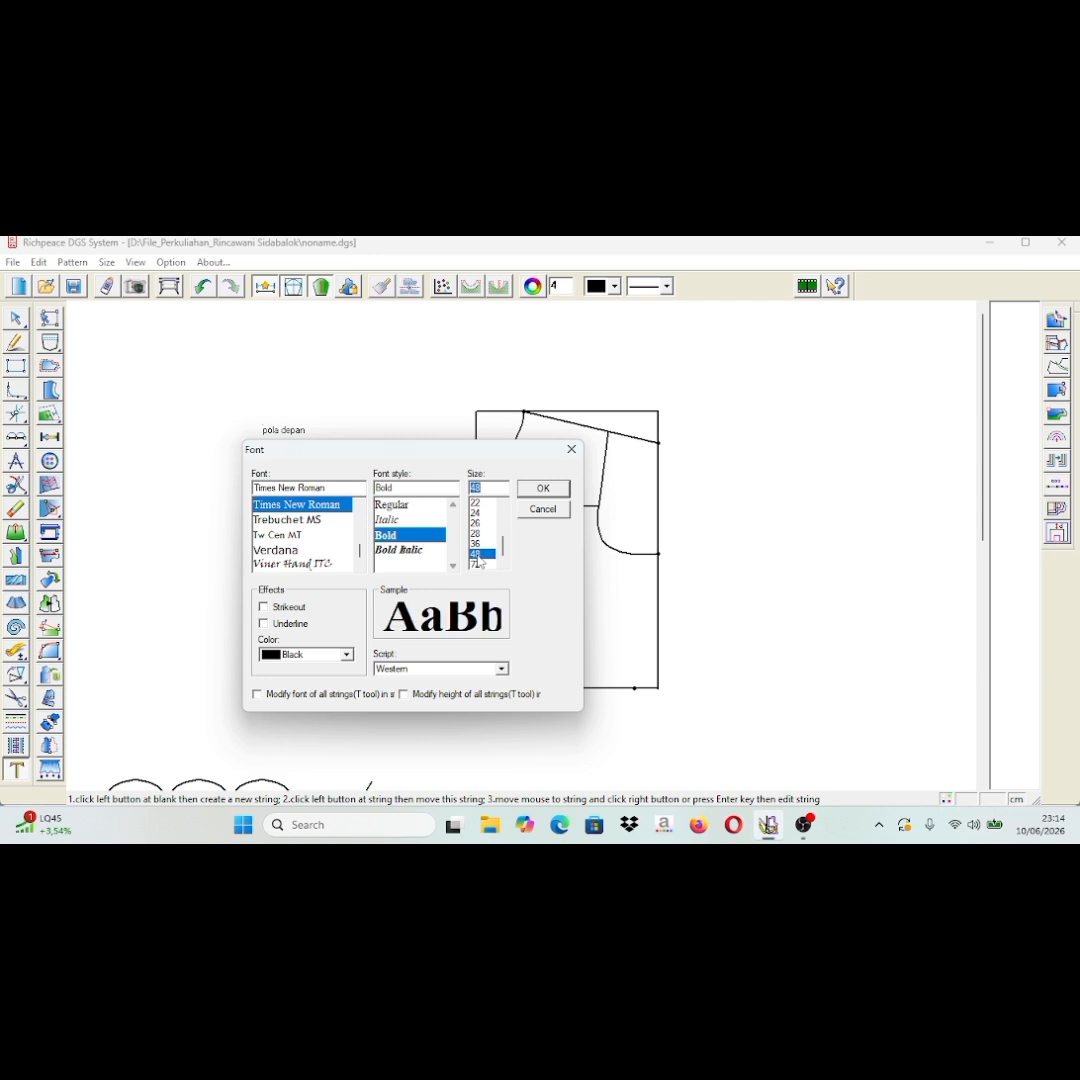
{"action": "left_click", "coordinate": [558, 492]}
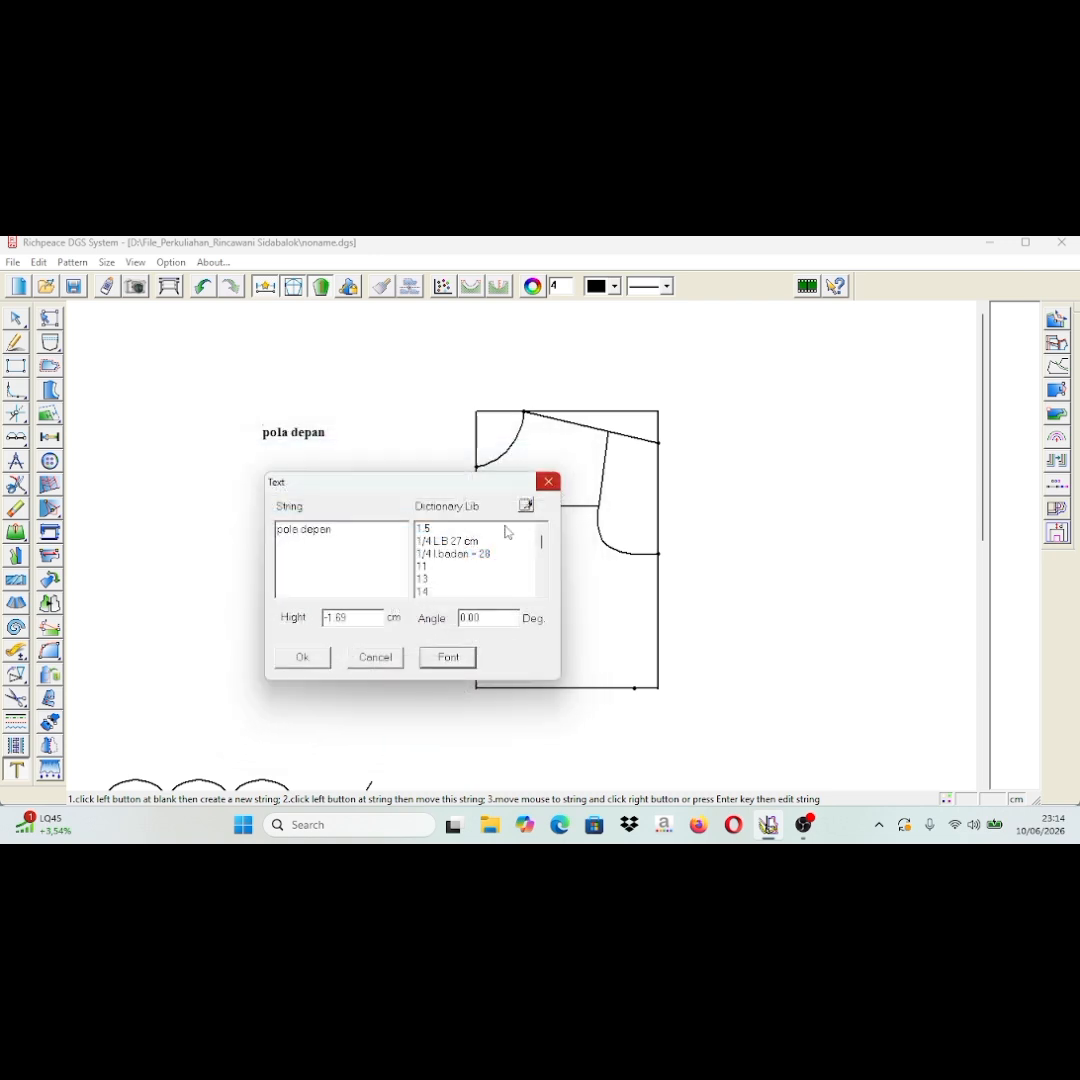
{"action": "left_click", "coordinate": [301, 658]}
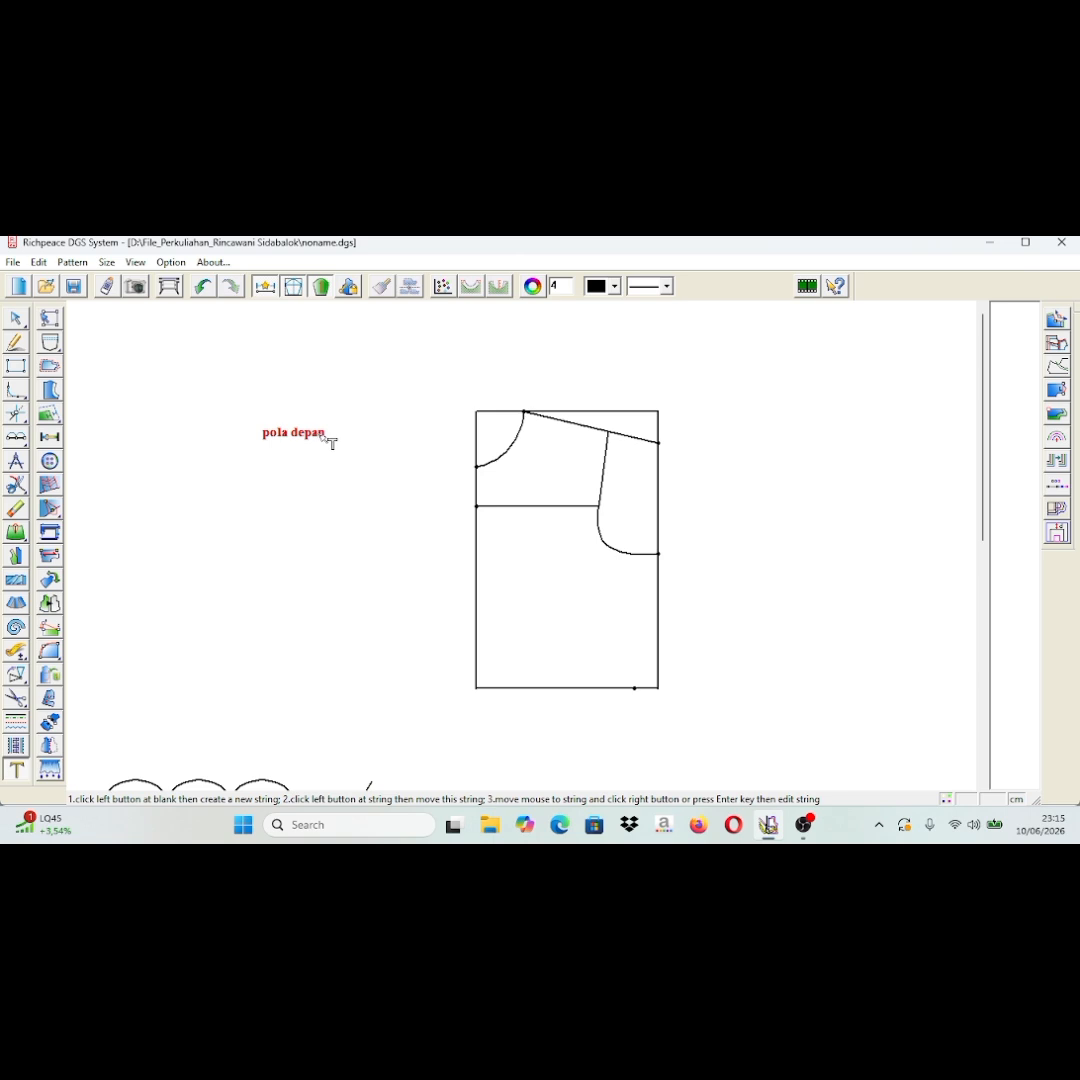
Move the "pola depan" label so that it sits centred just above the bodice pattern's rectangle.
{"action": "left_click_drag", "start_coordinate": [327, 440], "coordinate": [592, 400]}
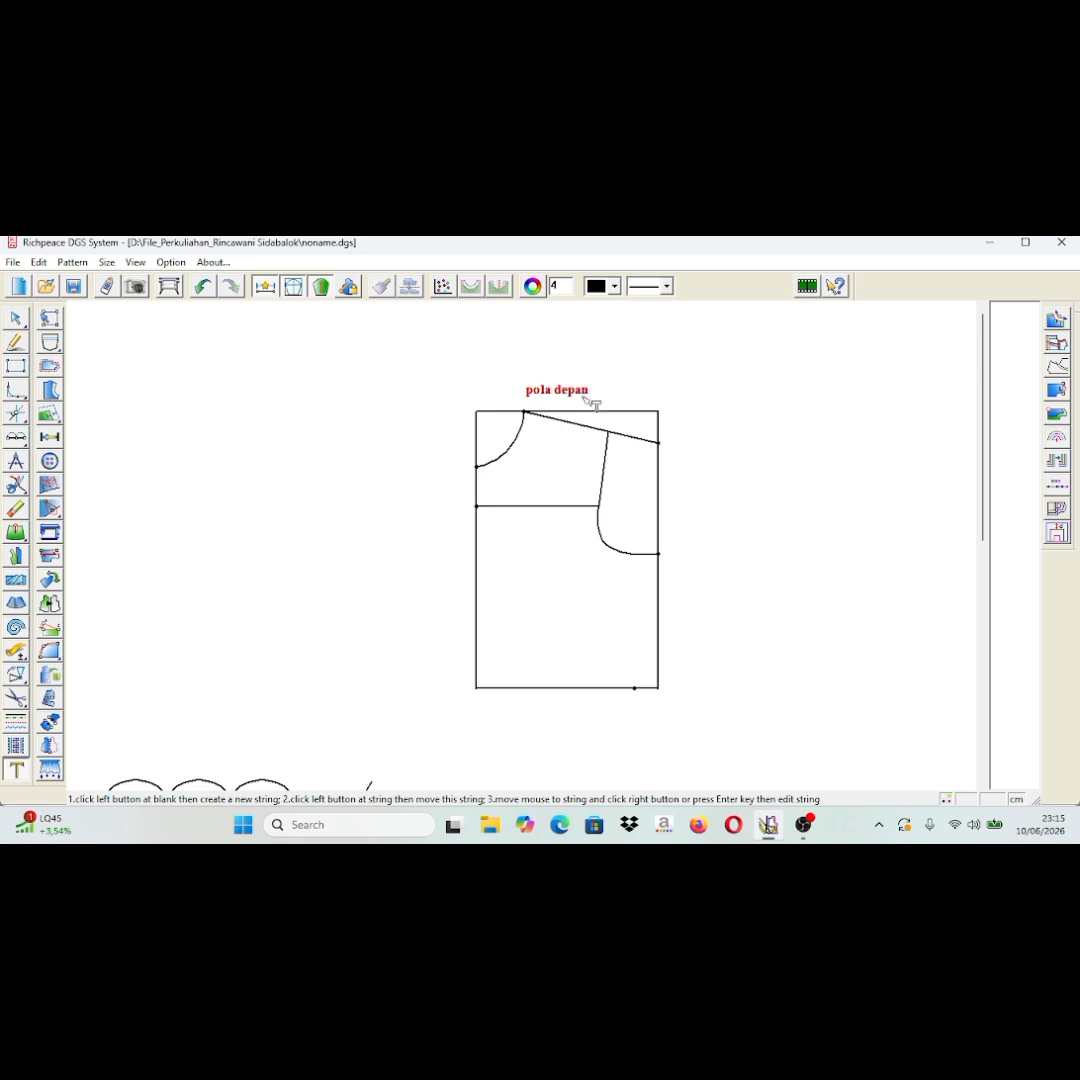
{"action": "left_click", "coordinate": [600, 387]}
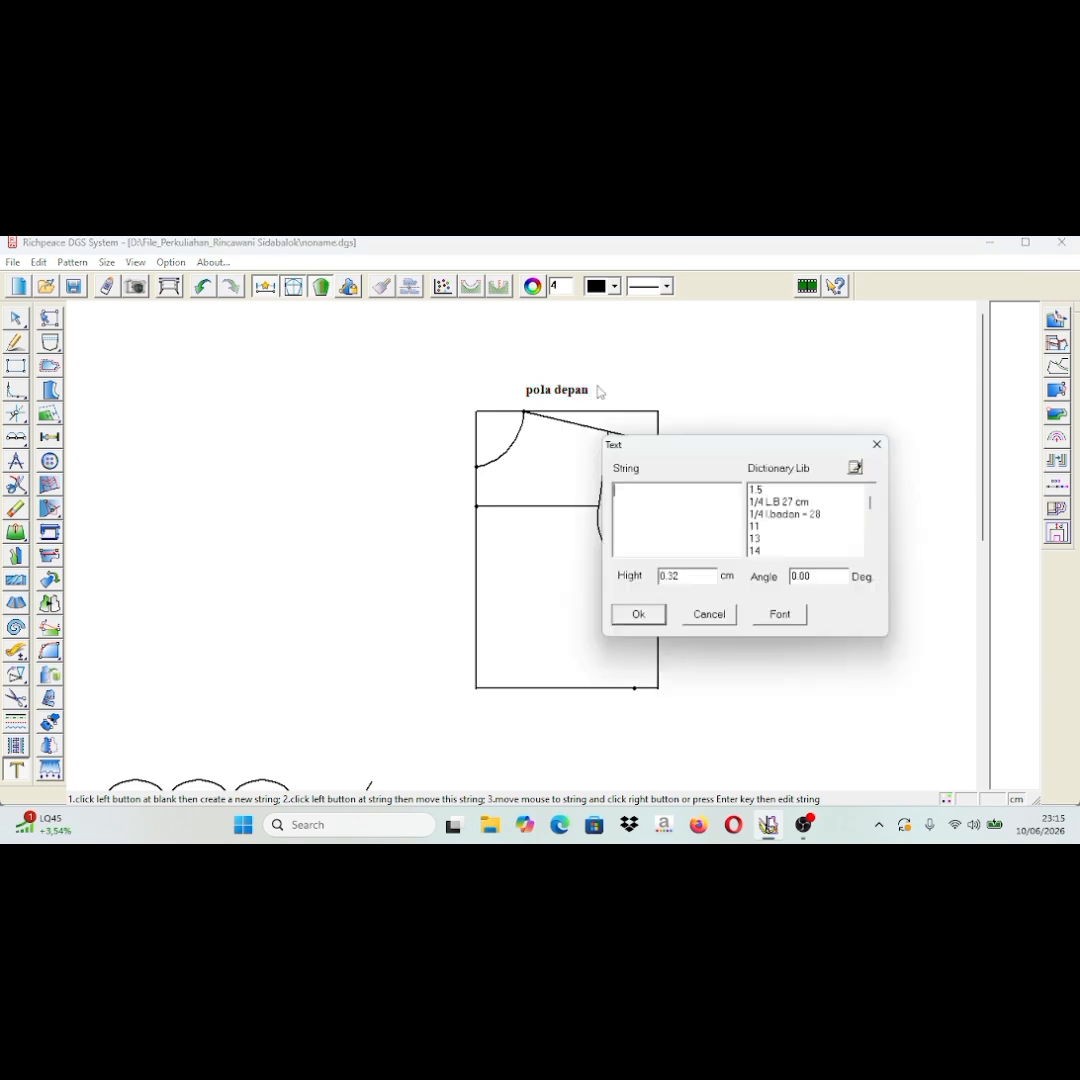
{"action": "left_click", "coordinate": [643, 619]}
{"action": "scroll", "coordinate": [747, 586], "scroll_direction": "down", "scroll_amount": 3}
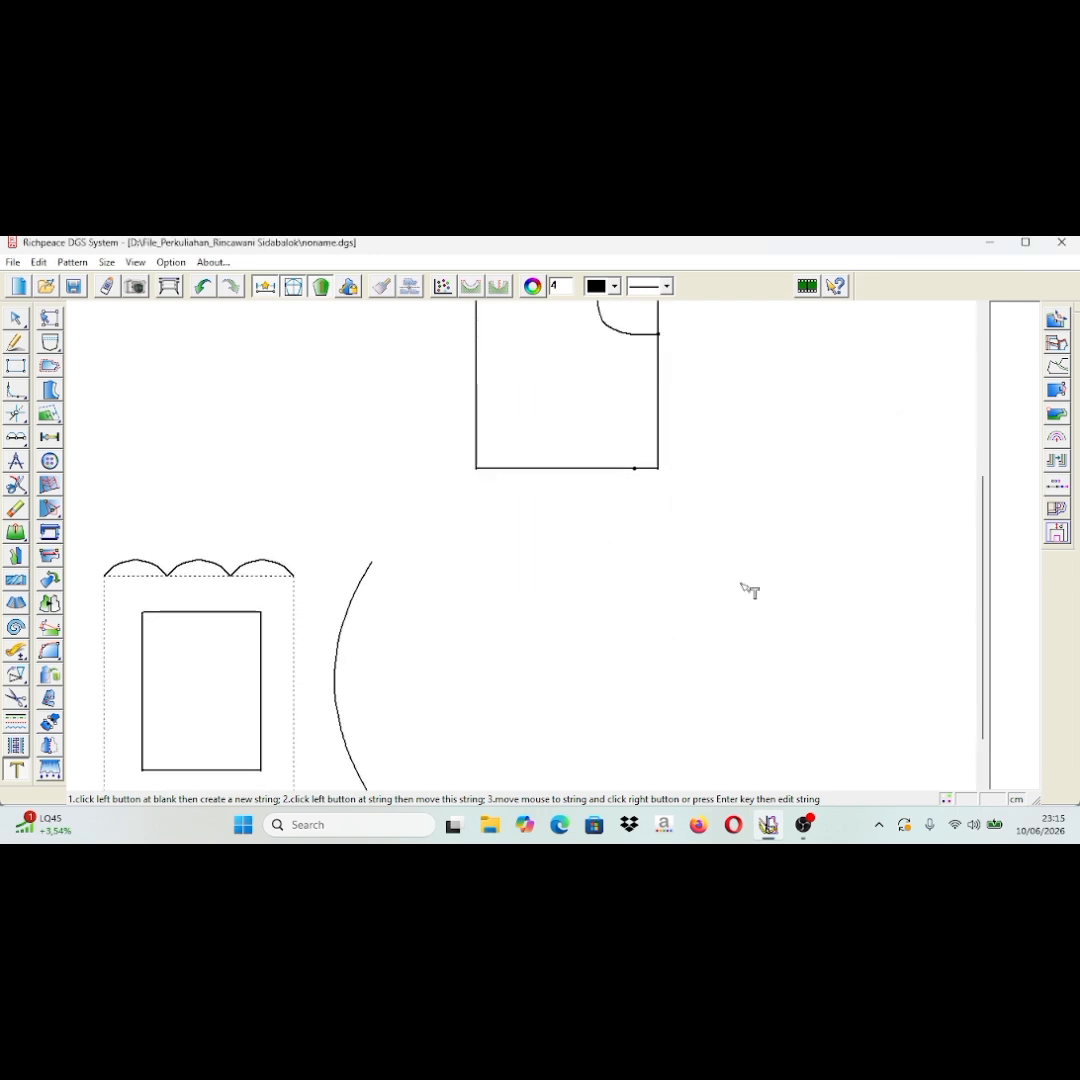
{"action": "scroll", "coordinate": [747, 586], "scroll_direction": "up", "scroll_amount": 4}
{"action": "scroll", "coordinate": [750, 590], "scroll_direction": "down", "scroll_amount": 2}
{"action": "scroll", "coordinate": [750, 590], "scroll_direction": "up", "scroll_amount": 1}
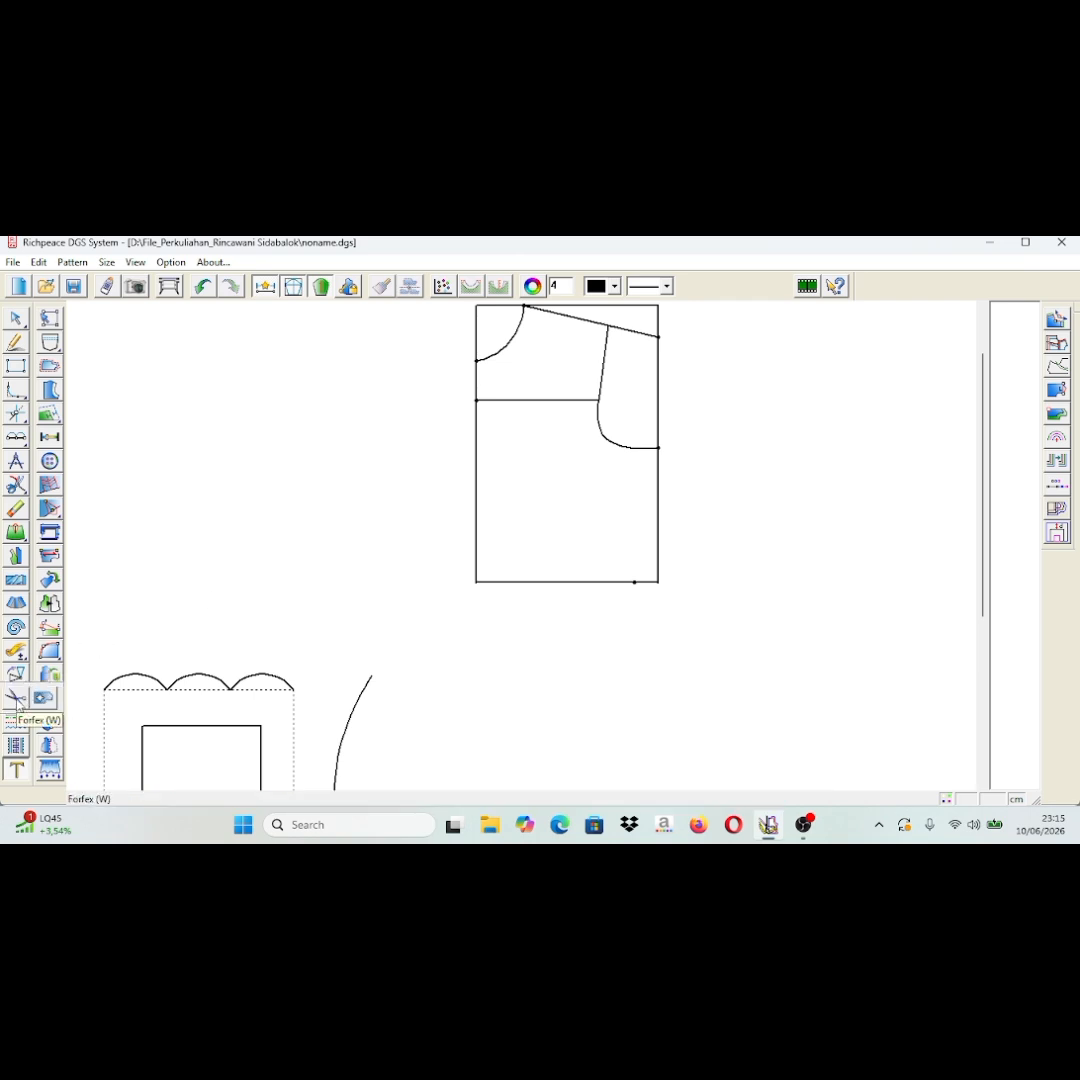
{"action": "left_click", "coordinate": [17, 701]}
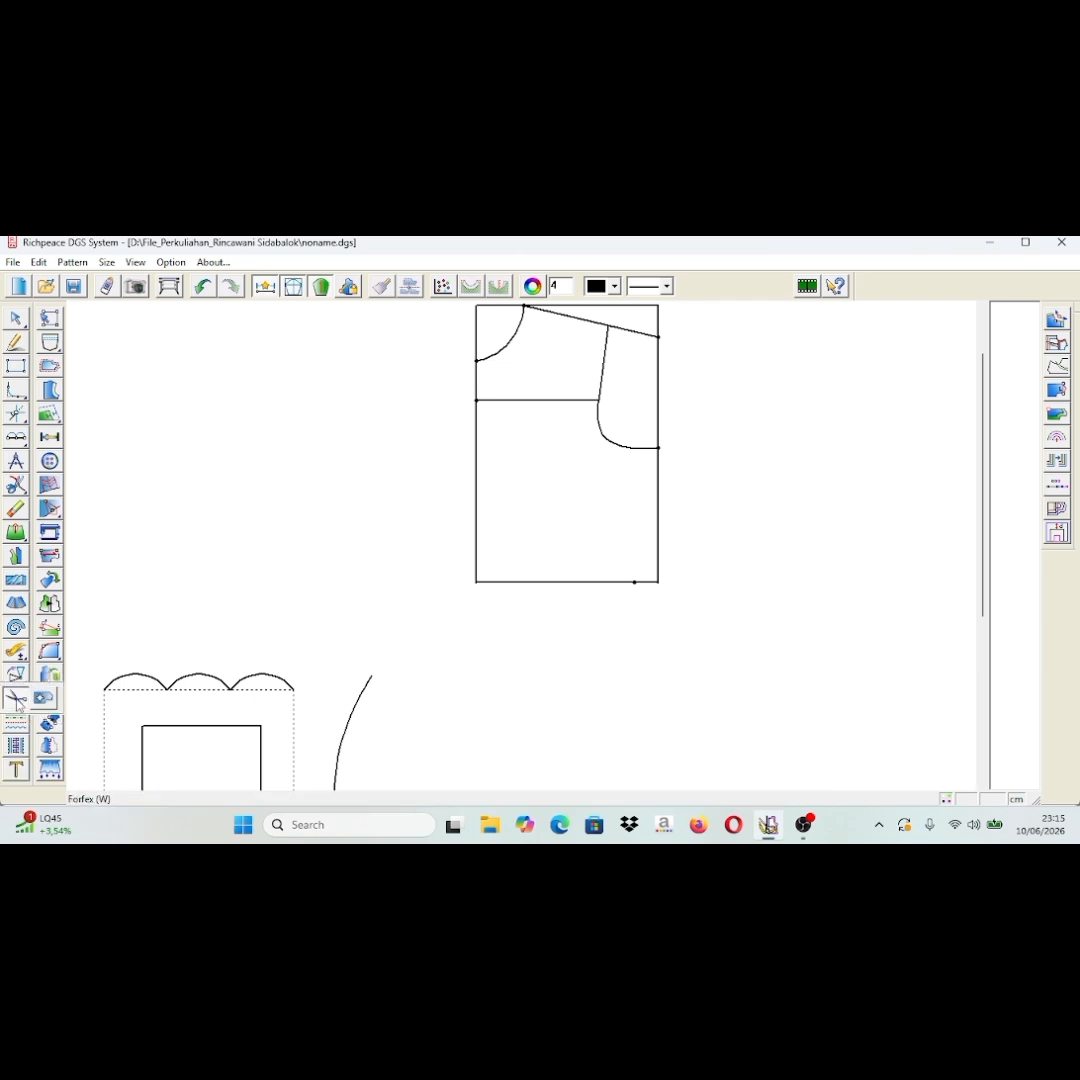
{"action": "left_click", "coordinate": [438, 502]}
{"action": "scroll", "coordinate": [444, 508], "scroll_direction": "up", "scroll_amount": 2}
{"action": "scroll", "coordinate": [444, 508], "scroll_direction": "up", "scroll_amount": 1}
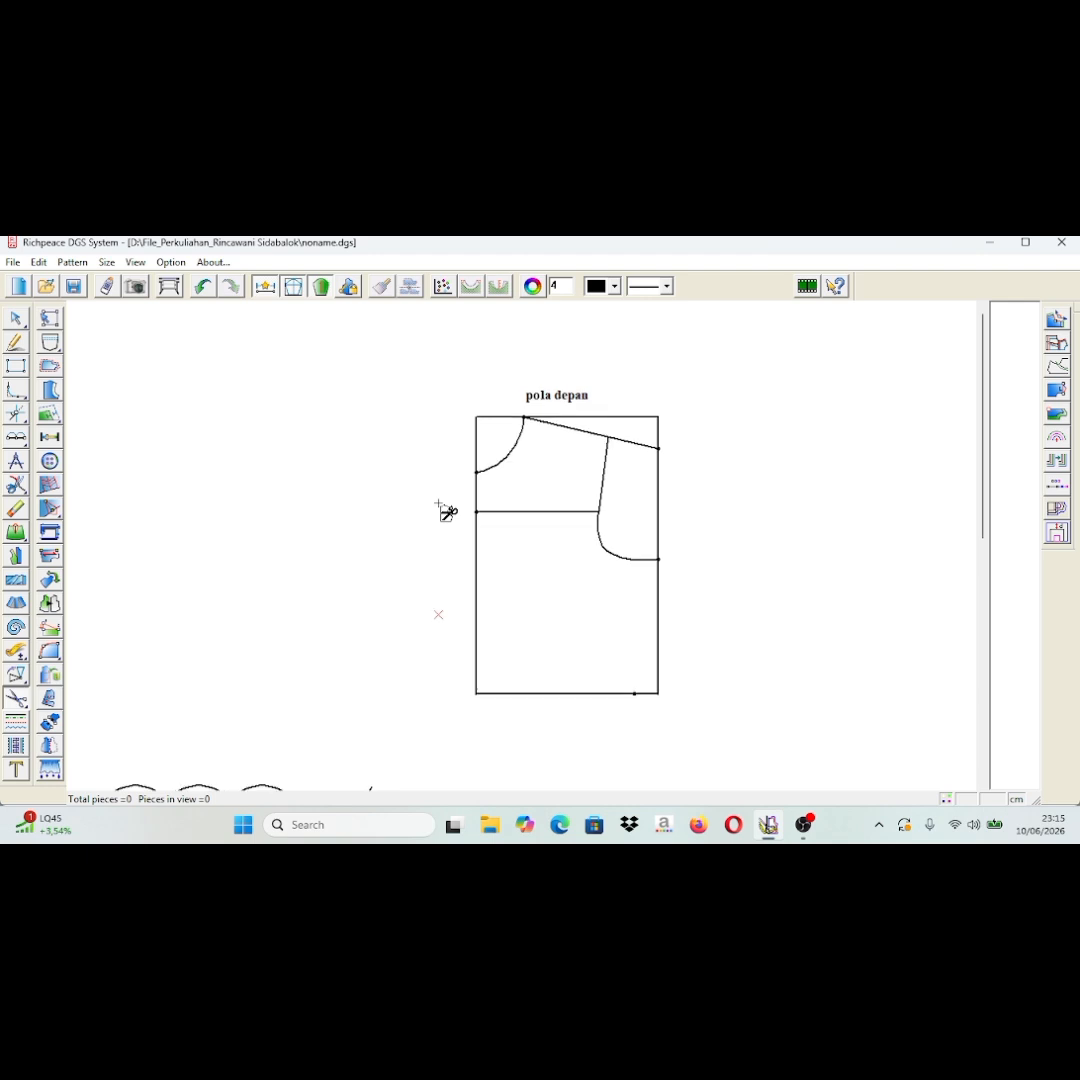
{"action": "scroll", "coordinate": [444, 510], "scroll_direction": "down", "scroll_amount": 3}
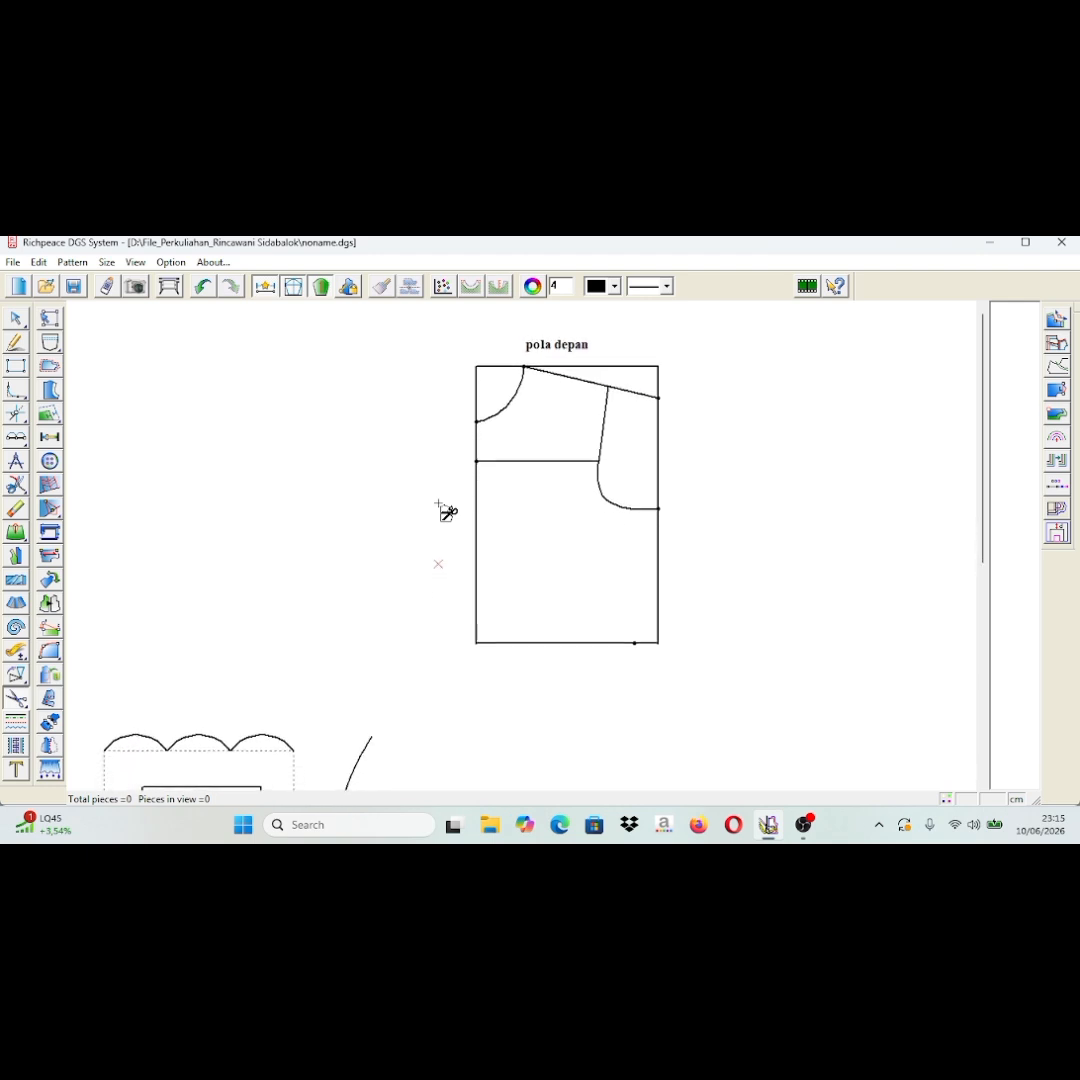
{"action": "scroll", "coordinate": [444, 512], "scroll_direction": "up", "scroll_amount": 8}
{"action": "scroll", "coordinate": [444, 512], "scroll_direction": "down", "scroll_amount": 5}
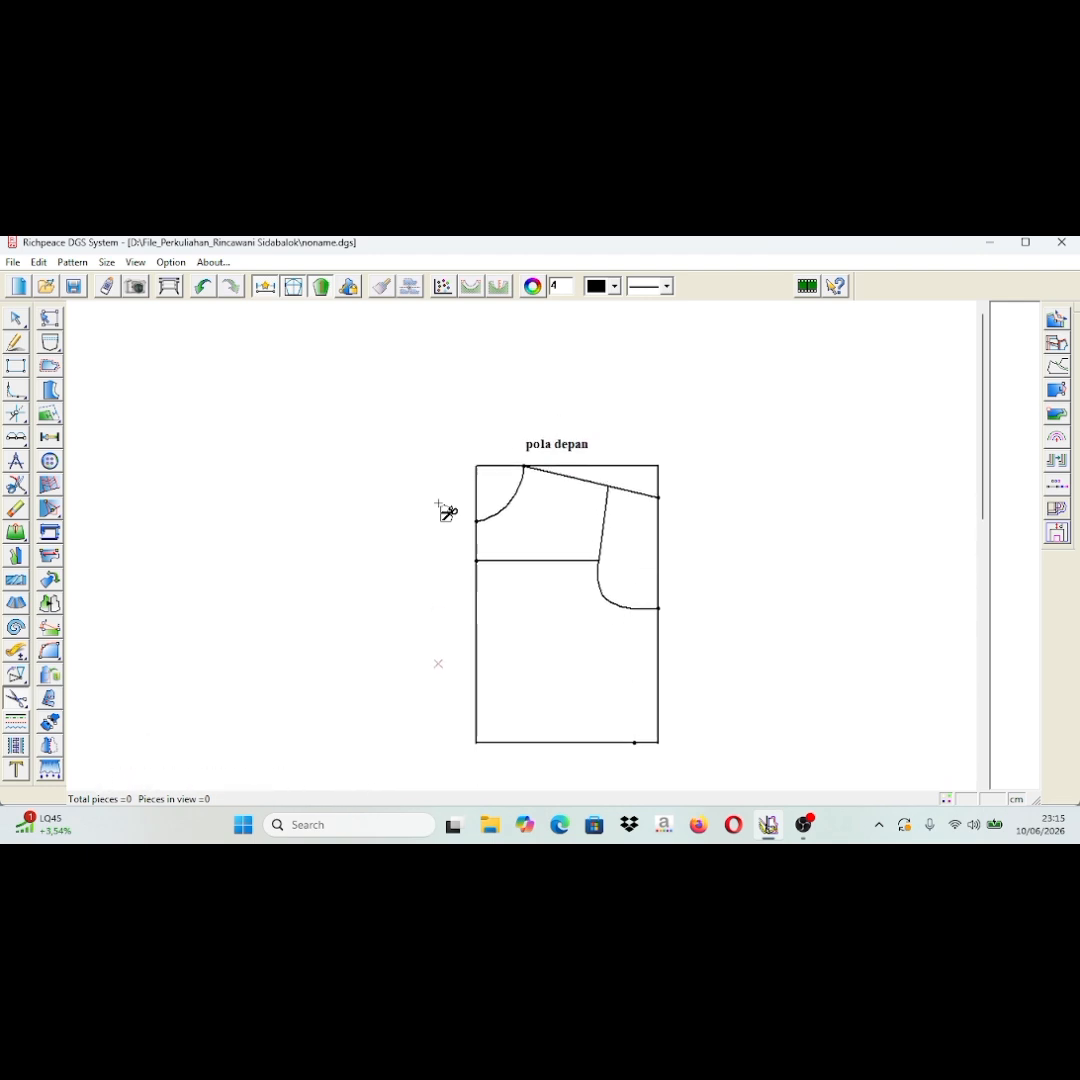
{"action": "scroll", "coordinate": [444, 511], "scroll_direction": "down", "scroll_amount": 1}
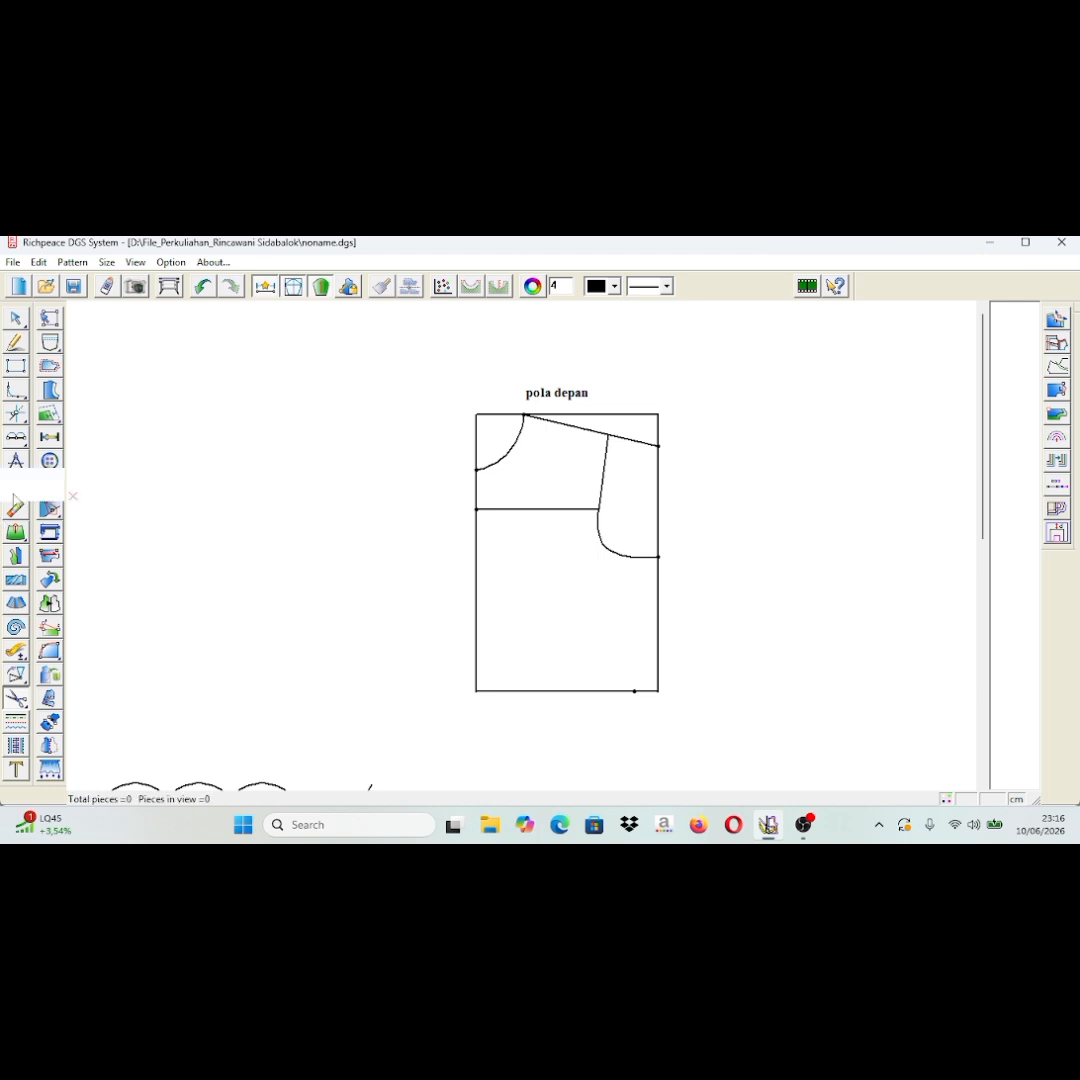
{"action": "right_click", "coordinate": [41, 505]}
{"action": "left_click", "coordinate": [78, 508]}
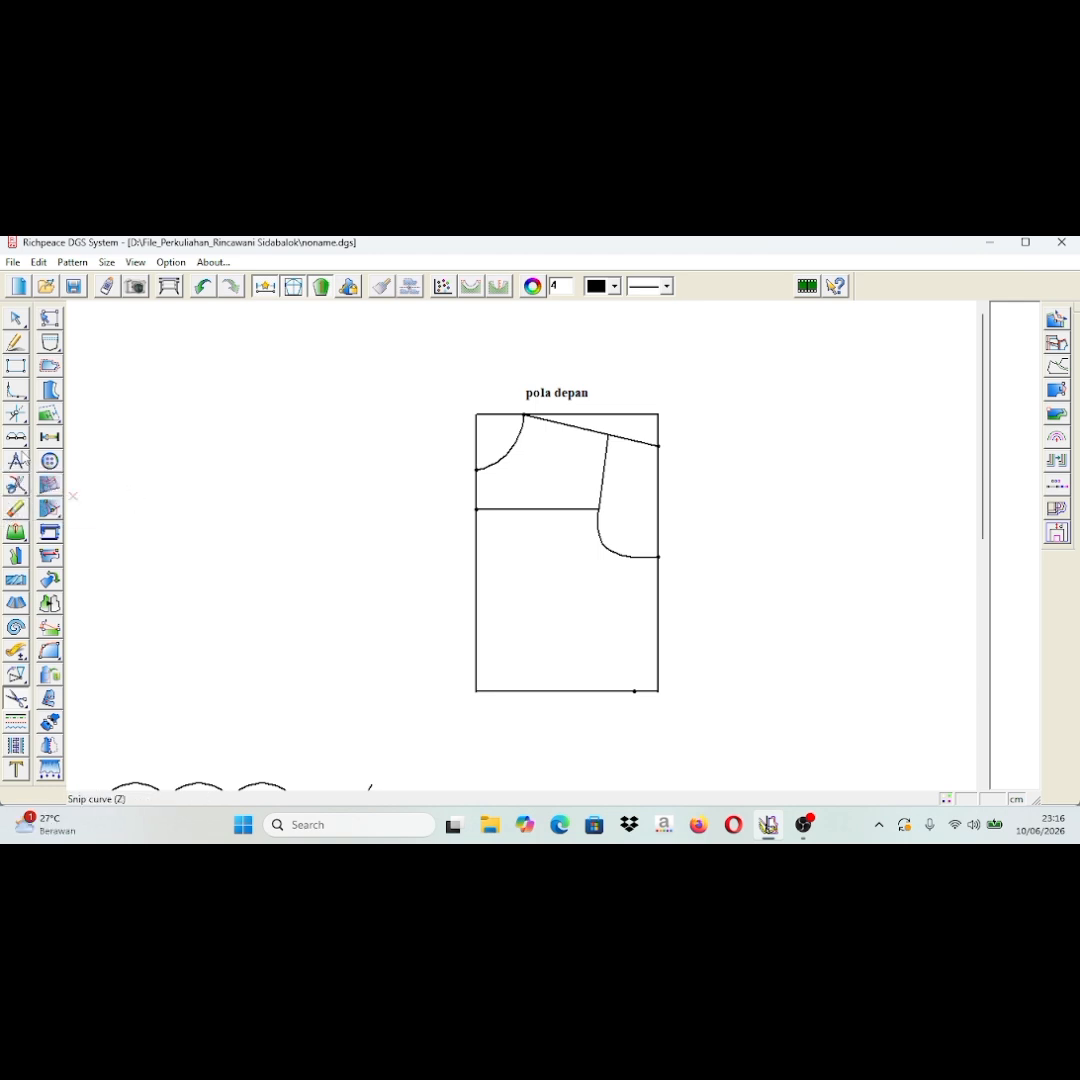
Draw the slanted side seam line from the armhole's end point on the rectangle's side to the marked point on the bottom edge.
{"action": "left_click", "coordinate": [17, 345]}
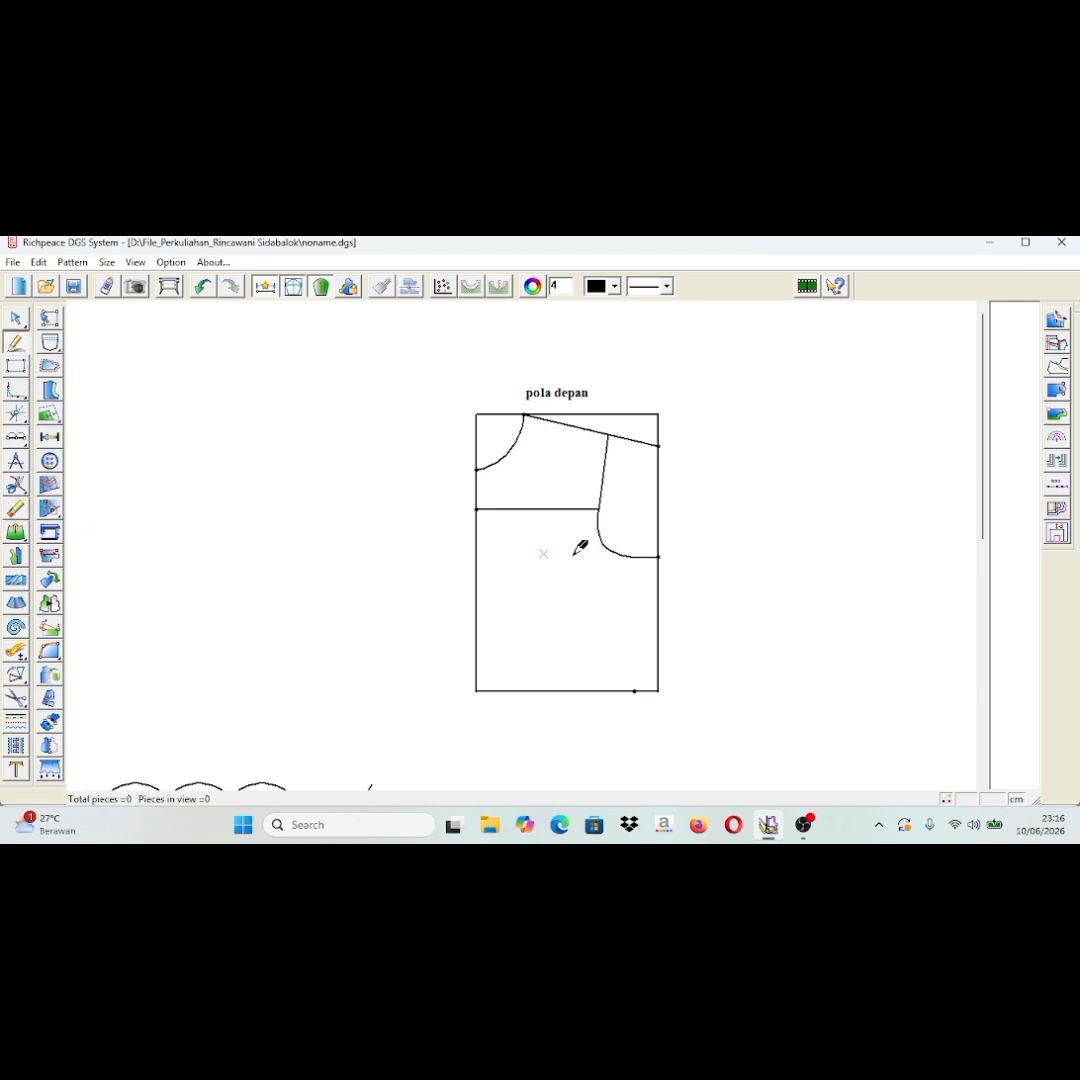
{"action": "left_click", "coordinate": [659, 557]}
{"action": "left_click", "coordinate": [635, 690]}
{"action": "right_click", "coordinate": [635, 690]}
Cut out the front bodice as a pattern piece with Forfex, following the neckline, shoulder, armhole, slanted side seam, hem and centre-front edge.
{"action": "left_click", "coordinate": [18, 700]}
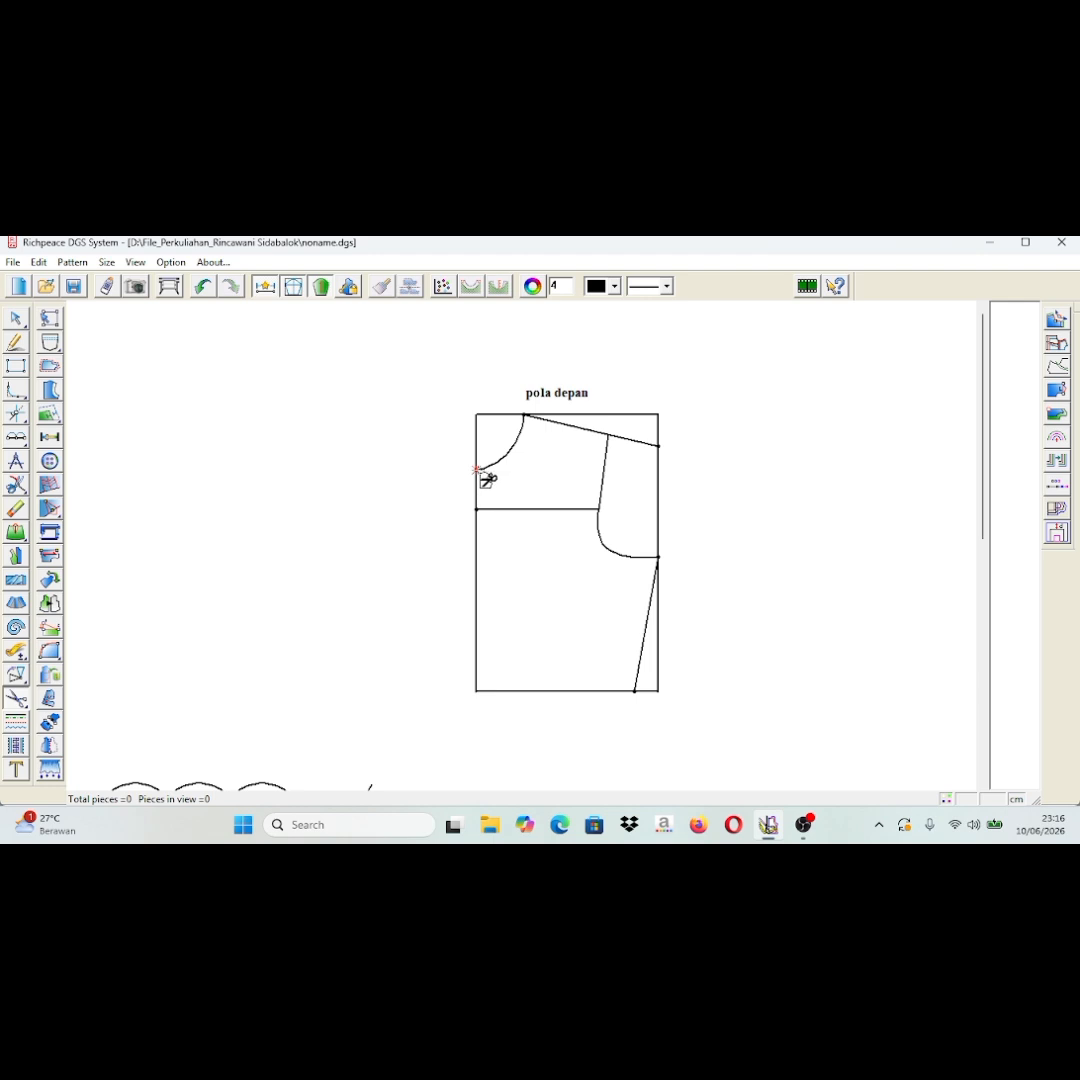
{"action": "left_click", "coordinate": [507, 472]}
{"action": "left_click", "coordinate": [606, 436]}
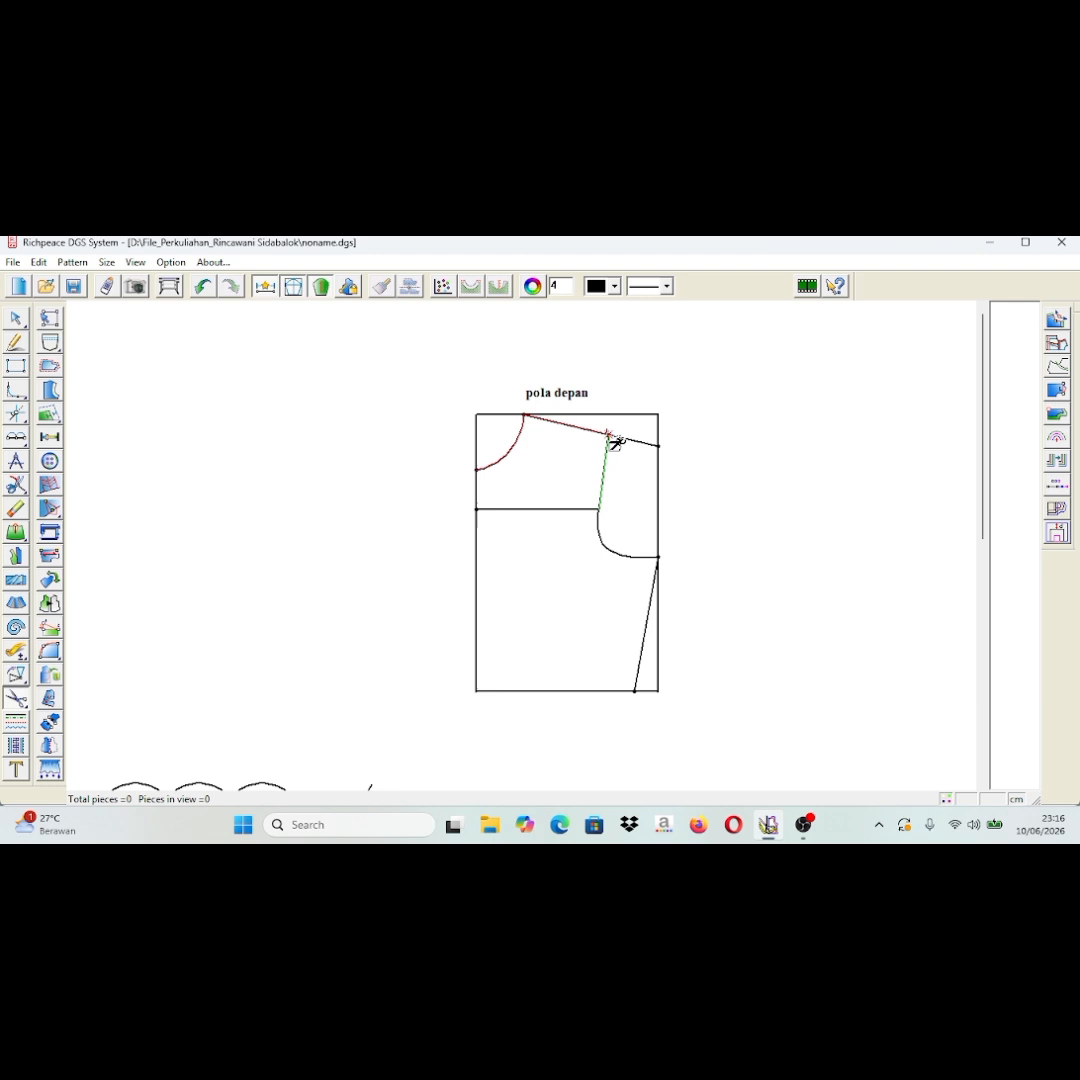
{"action": "left_click", "coordinate": [599, 509]}
{"action": "left_click", "coordinate": [601, 542]}
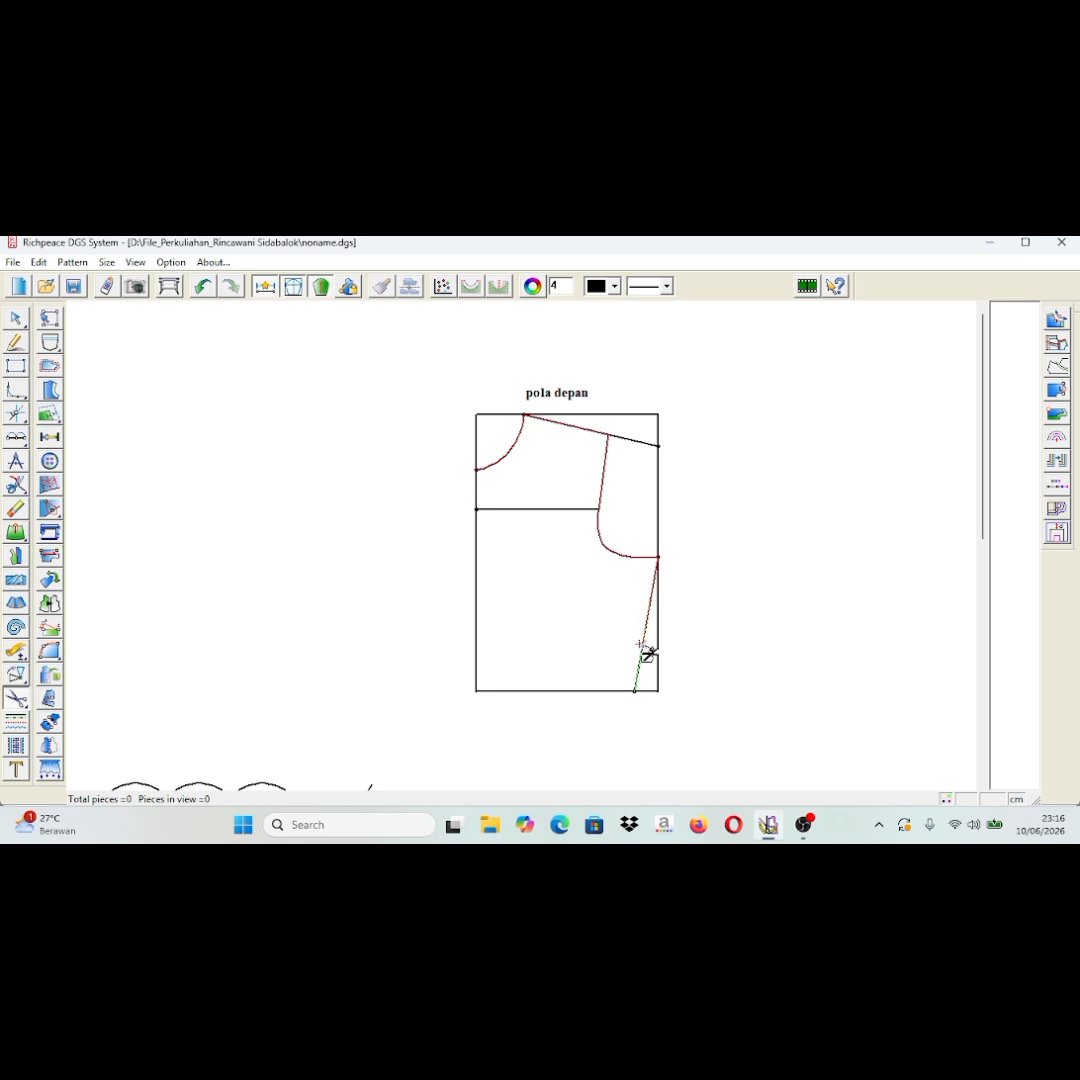
{"action": "left_click", "coordinate": [634, 691]}
{"action": "left_click", "coordinate": [476, 691]}
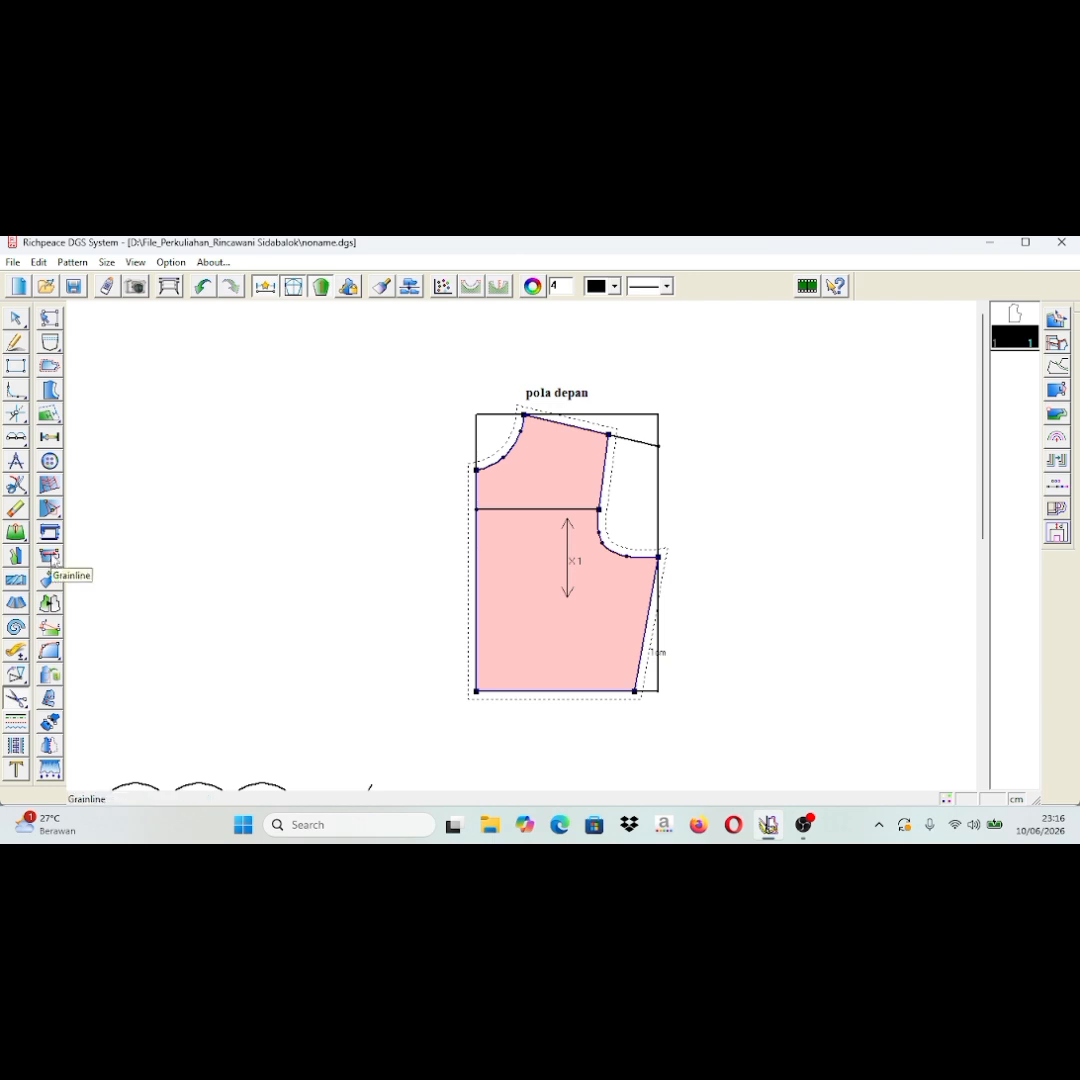
Lengthen the piece's grainline and move it beside the centre-front edge so that it crosses the horizontal chest line.
{"action": "left_click", "coordinate": [50, 557]}
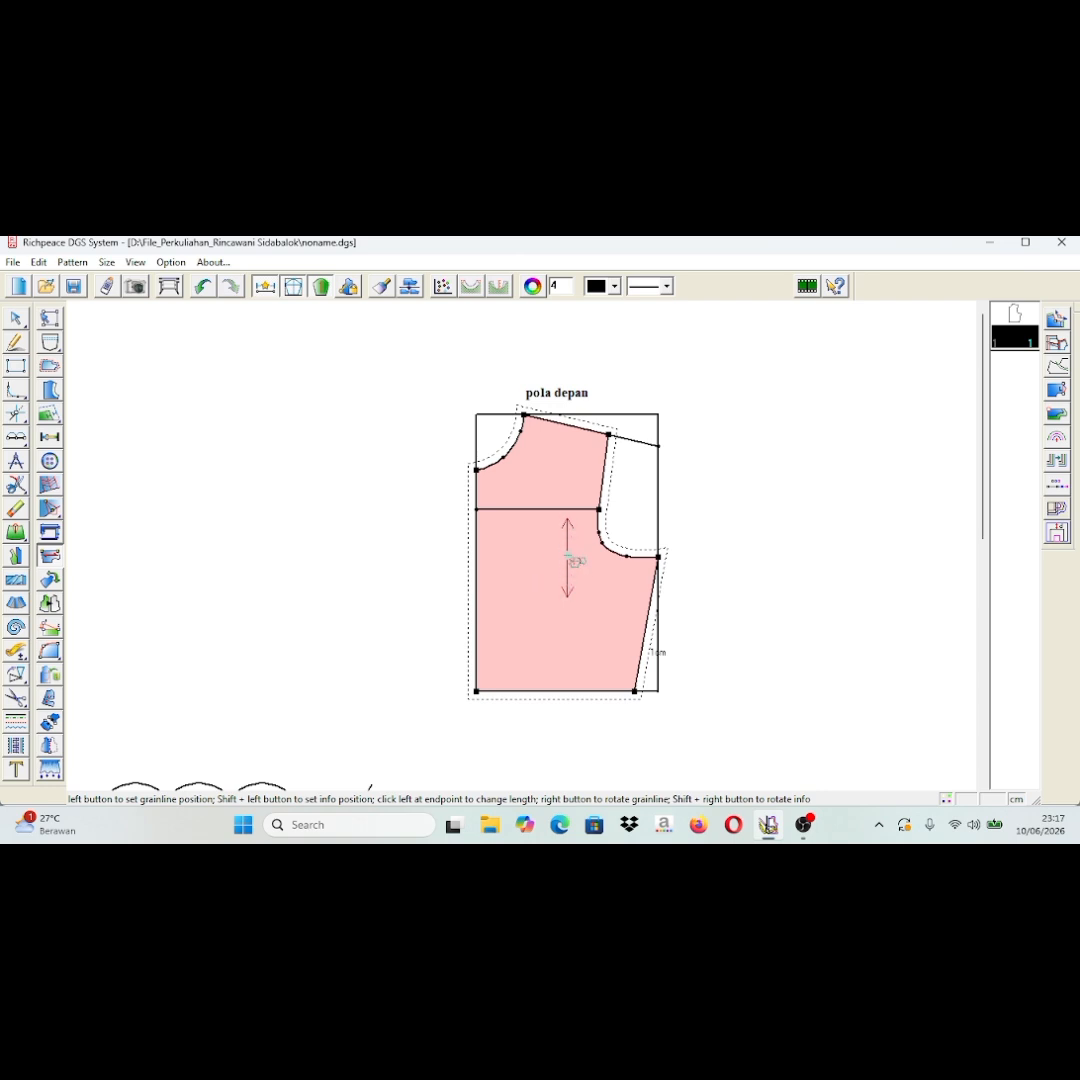
{"action": "left_click_drag", "start_coordinate": [570, 558], "coordinate": [502, 561]}
{"action": "mouse_move", "coordinate": [497, 597]}
{"action": "left_mouse_down"}
{"action": "mouse_move", "coordinate": [498, 664]}
{"action": "mouse_move", "coordinate": [496, 546]}
{"action": "mouse_move", "coordinate": [492, 634]}
{"action": "left_mouse_up"}
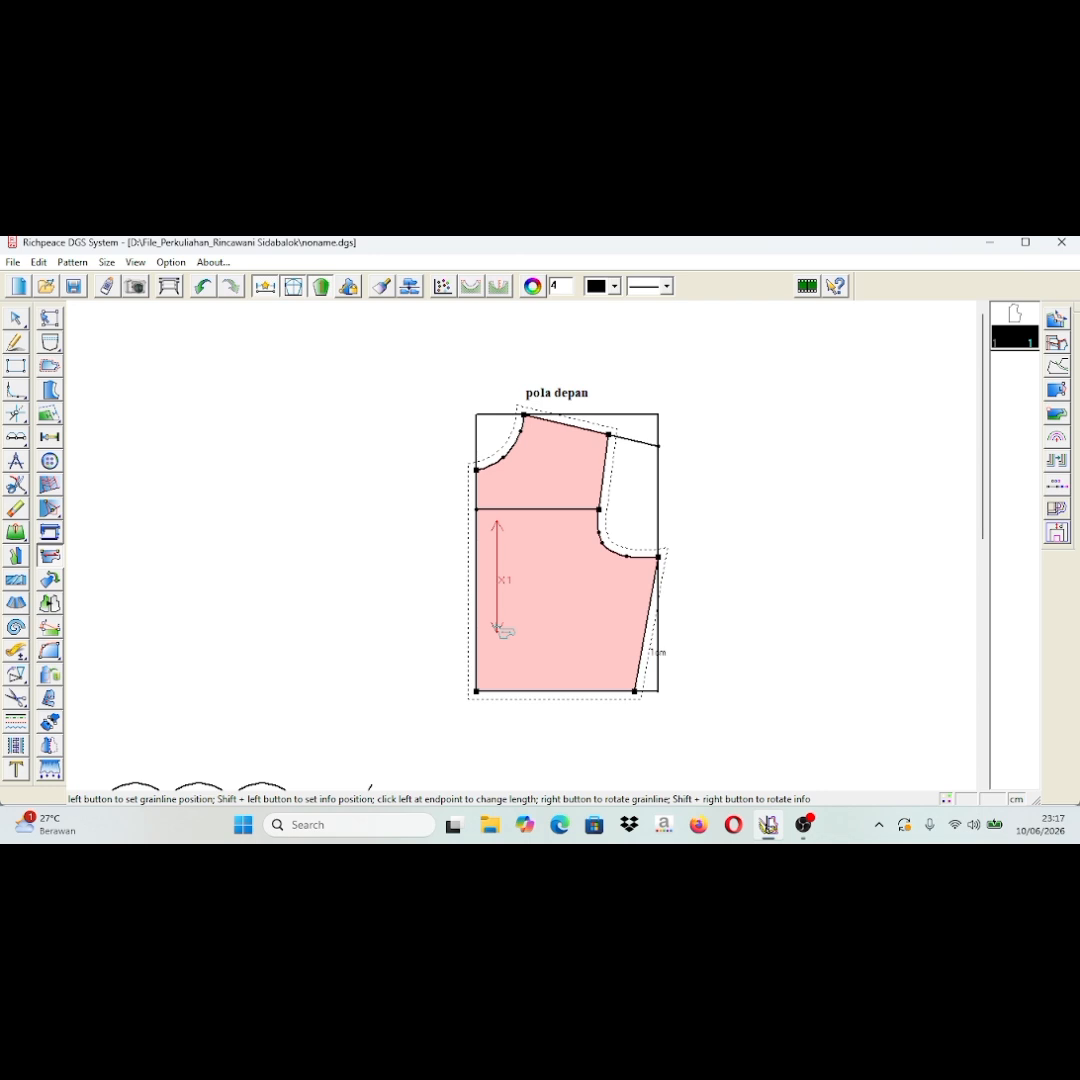
{"action": "mouse_move", "coordinate": [500, 630]}
{"action": "left_mouse_down"}
{"action": "mouse_move", "coordinate": [499, 580]}
{"action": "mouse_move", "coordinate": [498, 645]}
{"action": "left_mouse_up"}
{"action": "left_click_drag", "start_coordinate": [505, 541], "coordinate": [505, 508]}
{"action": "mouse_move", "coordinate": [55, 512]}
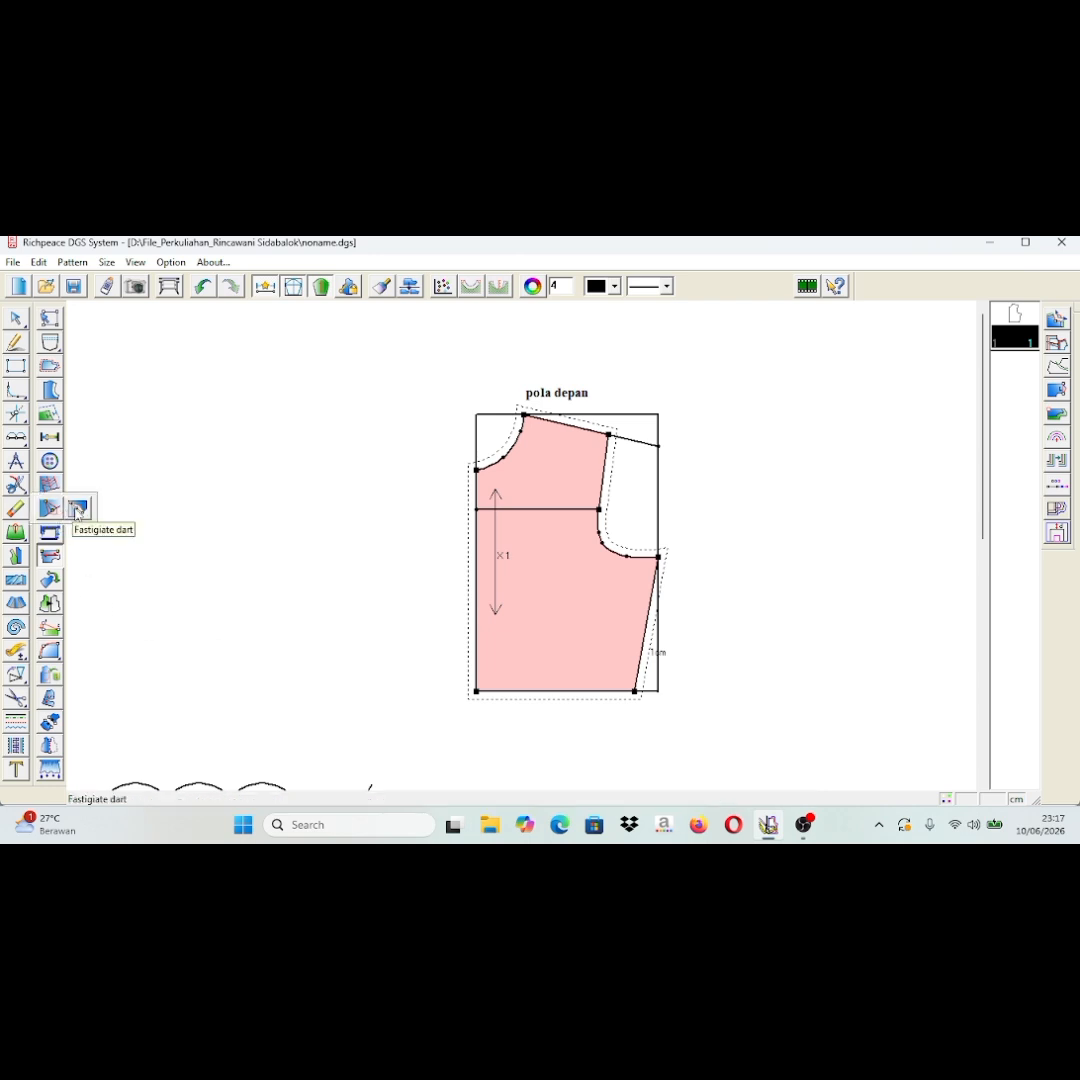
{"action": "left_click", "coordinate": [78, 512]}
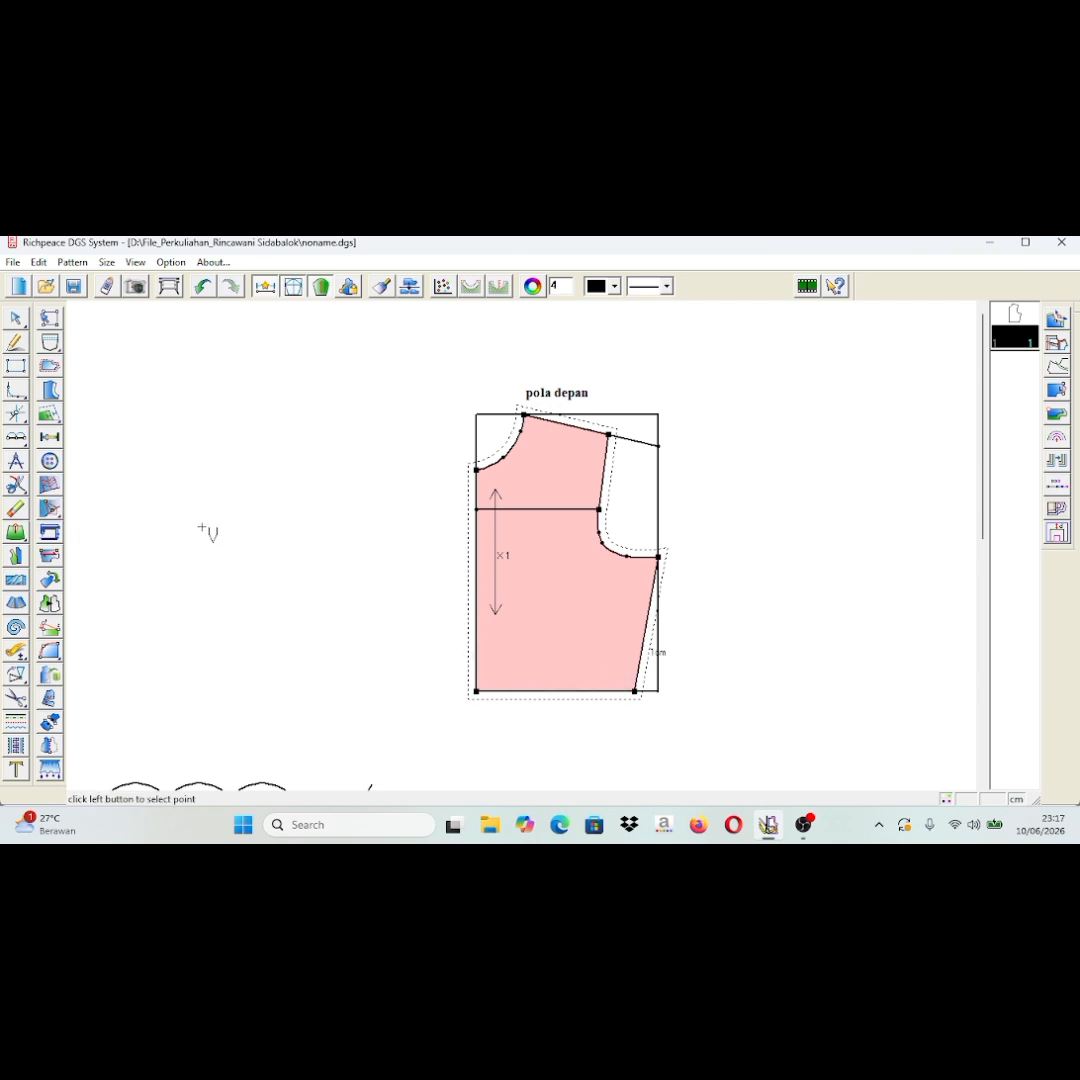
{"action": "mouse_move", "coordinate": [49, 514]}
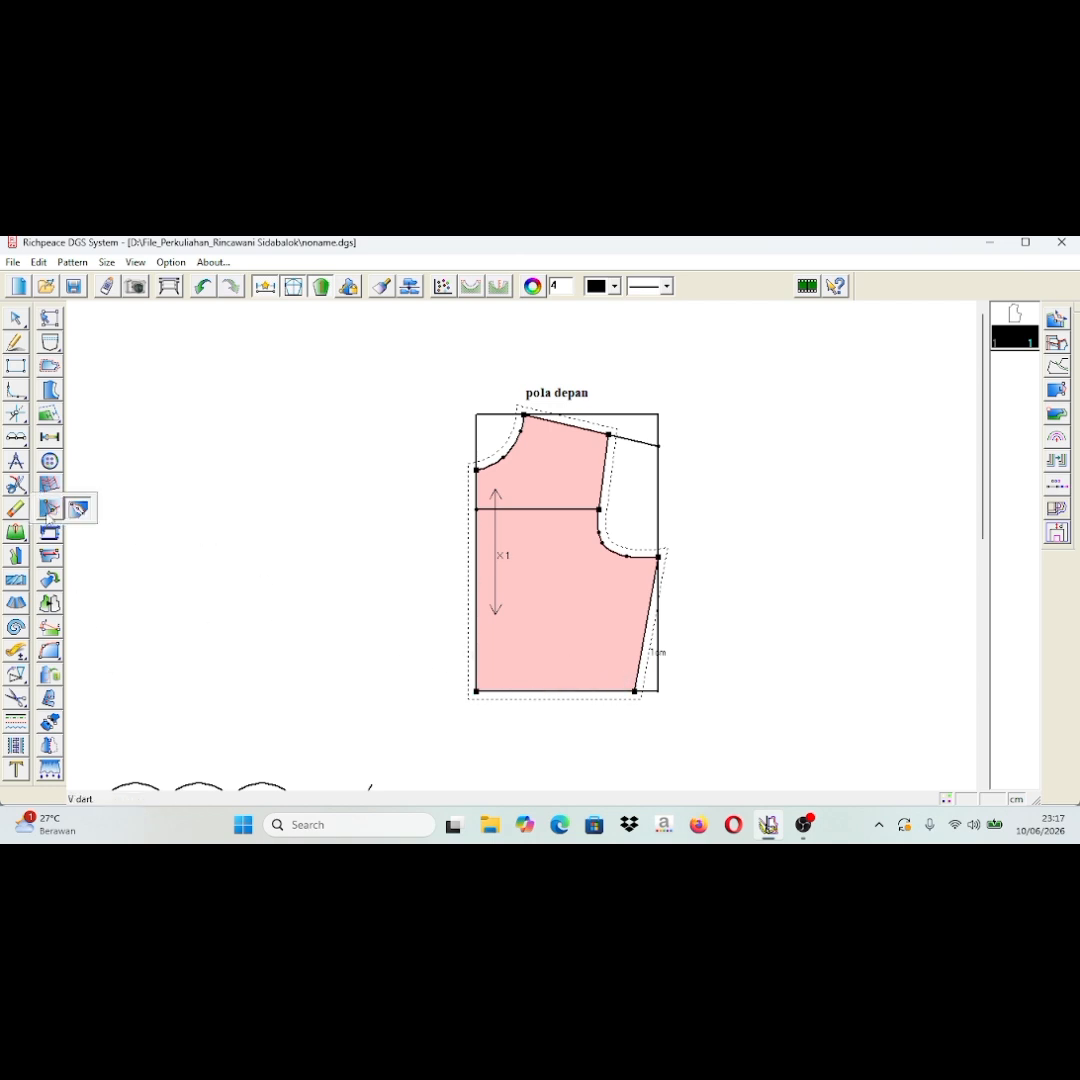
{"action": "left_click", "coordinate": [79, 509]}
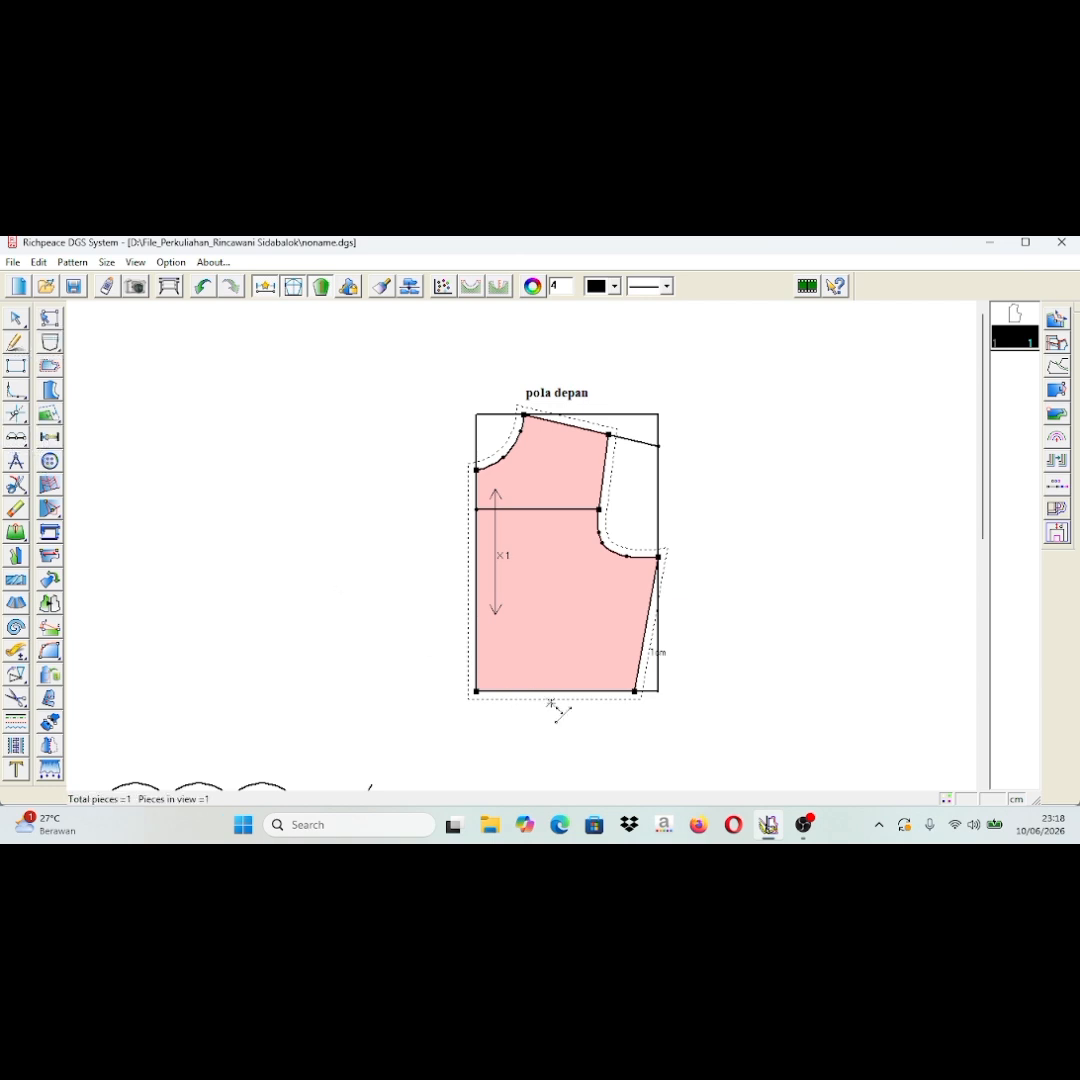
Place a point on the front bodice's bottom edge at a length of 7 cm from the centre-front corner.
{"action": "left_click", "coordinate": [501, 691]}
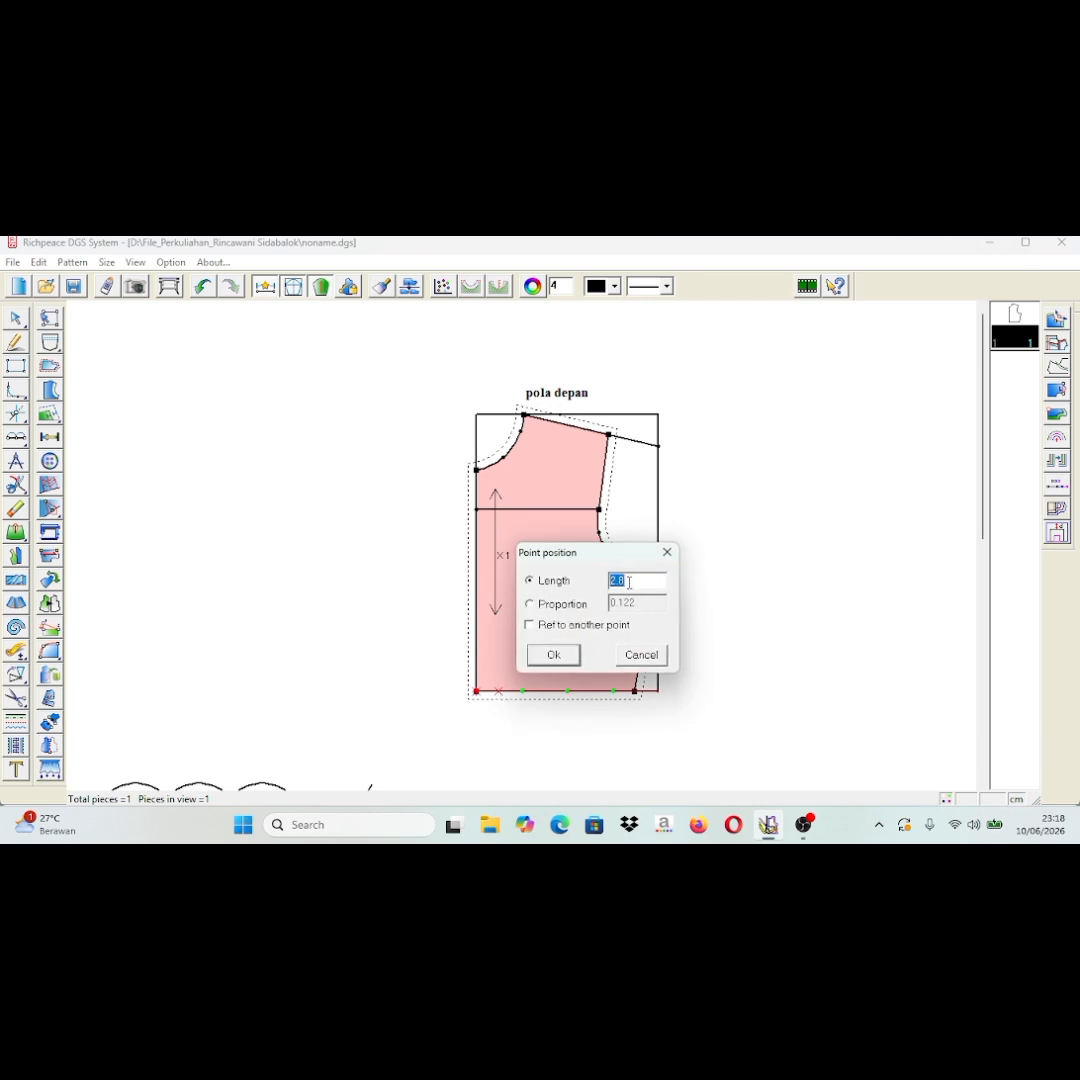
{"action": "type", "text": "7"}
{"action": "left_click", "coordinate": [553, 655]}
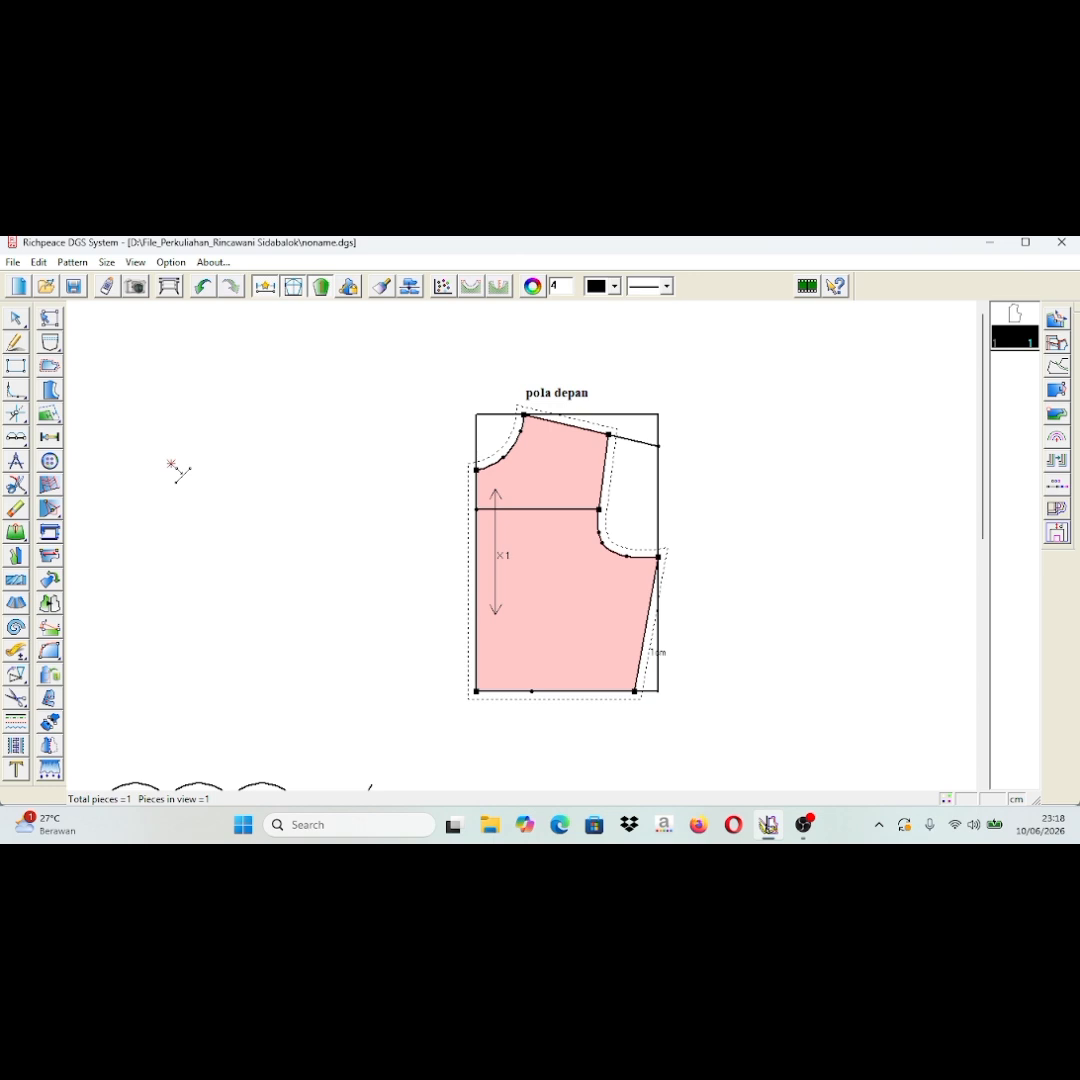
Draw a vertical 12 cm line upward from the new point on the bodice's bottom edge as the dart's centre line.
{"action": "key", "text": "f"}
{"action": "left_click", "coordinate": [532, 691]}
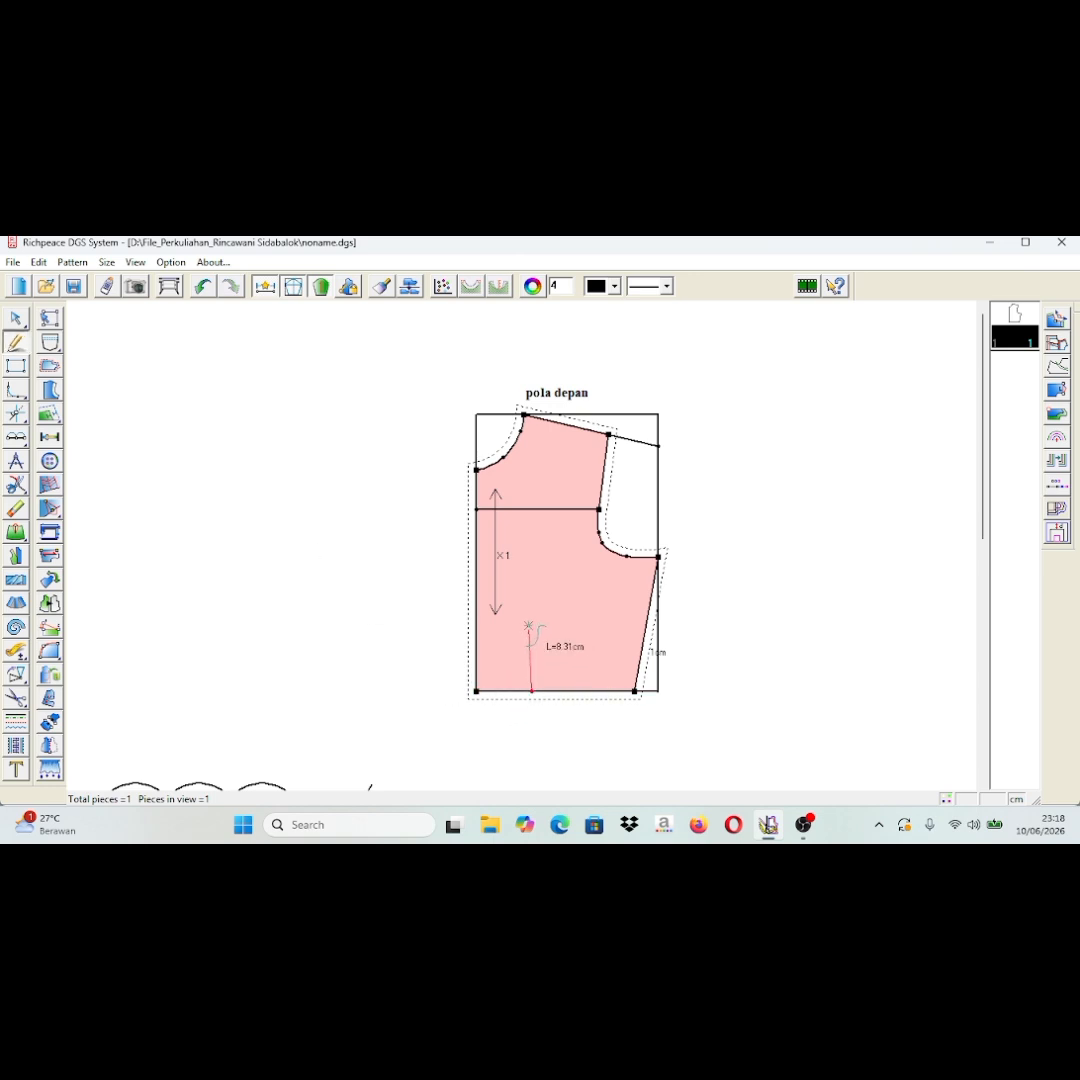
{"action": "key", "text": "Return"}
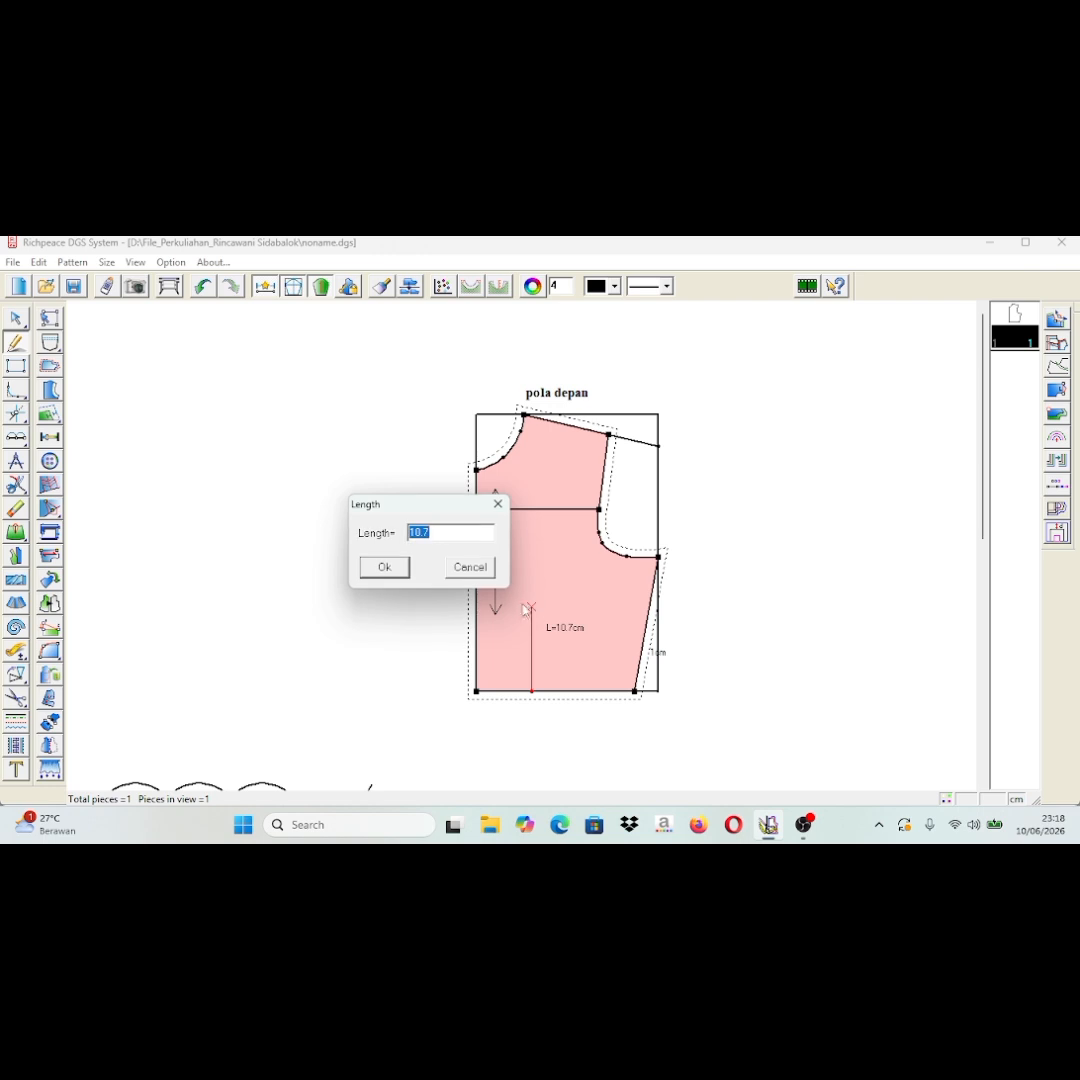
{"action": "type", "text": "12"}
{"action": "left_click", "coordinate": [385, 567]}
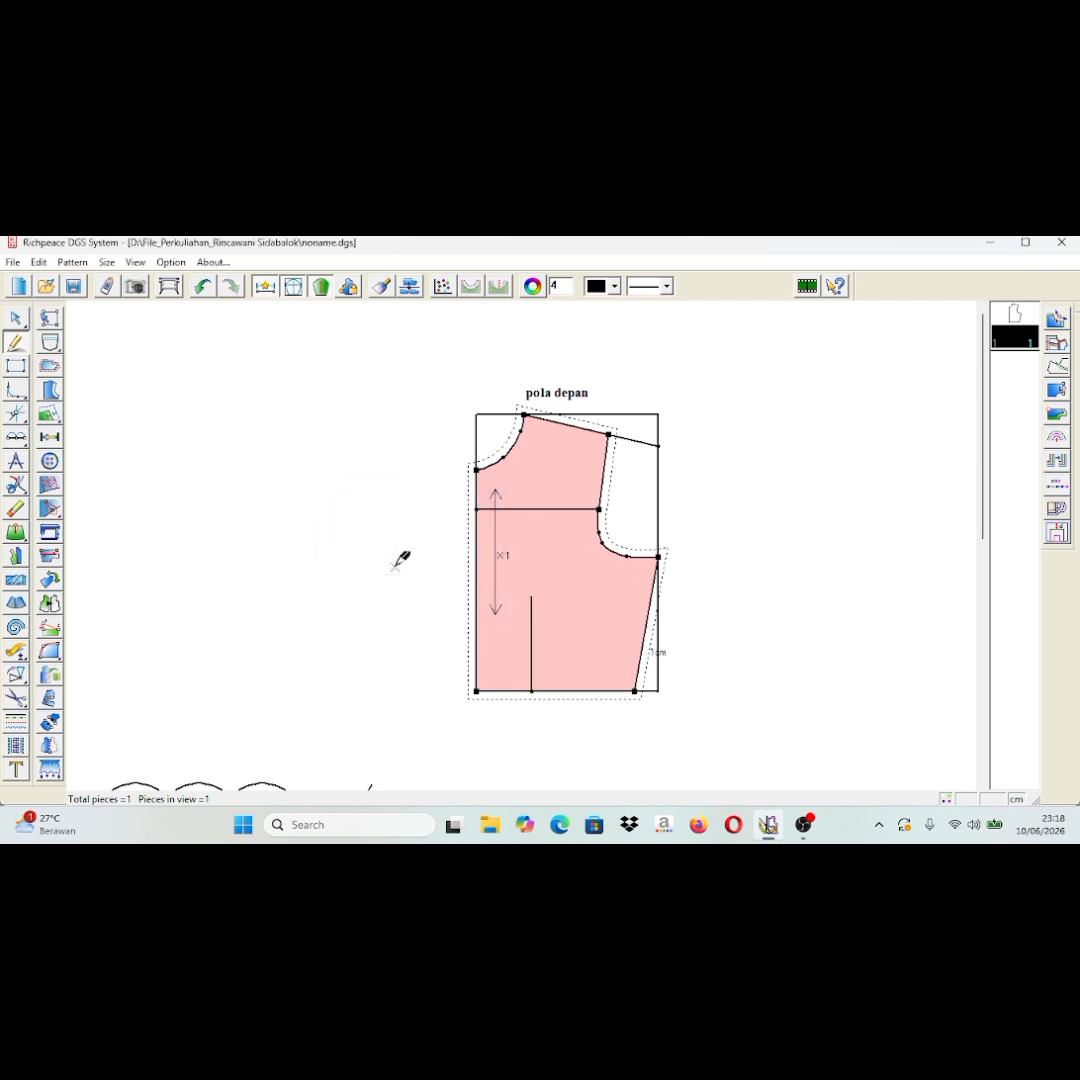
{"action": "left_click", "coordinate": [371, 670]}
{"action": "left_click", "coordinate": [423, 688]}
{"action": "left_click", "coordinate": [604, 655]}
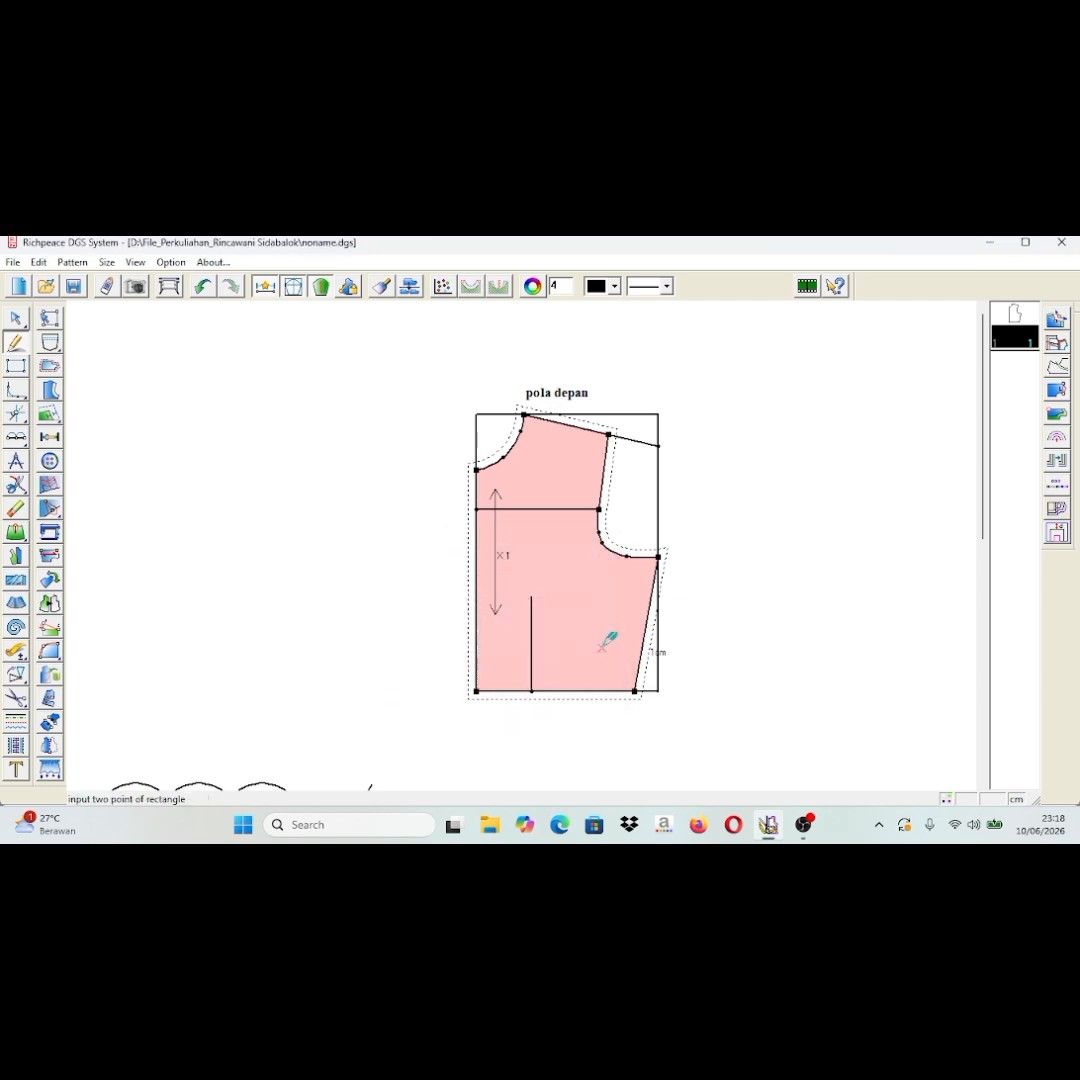
Activate the Fastigiate dart tool for the front bodice piece.
{"action": "left_click", "coordinate": [47, 510]}
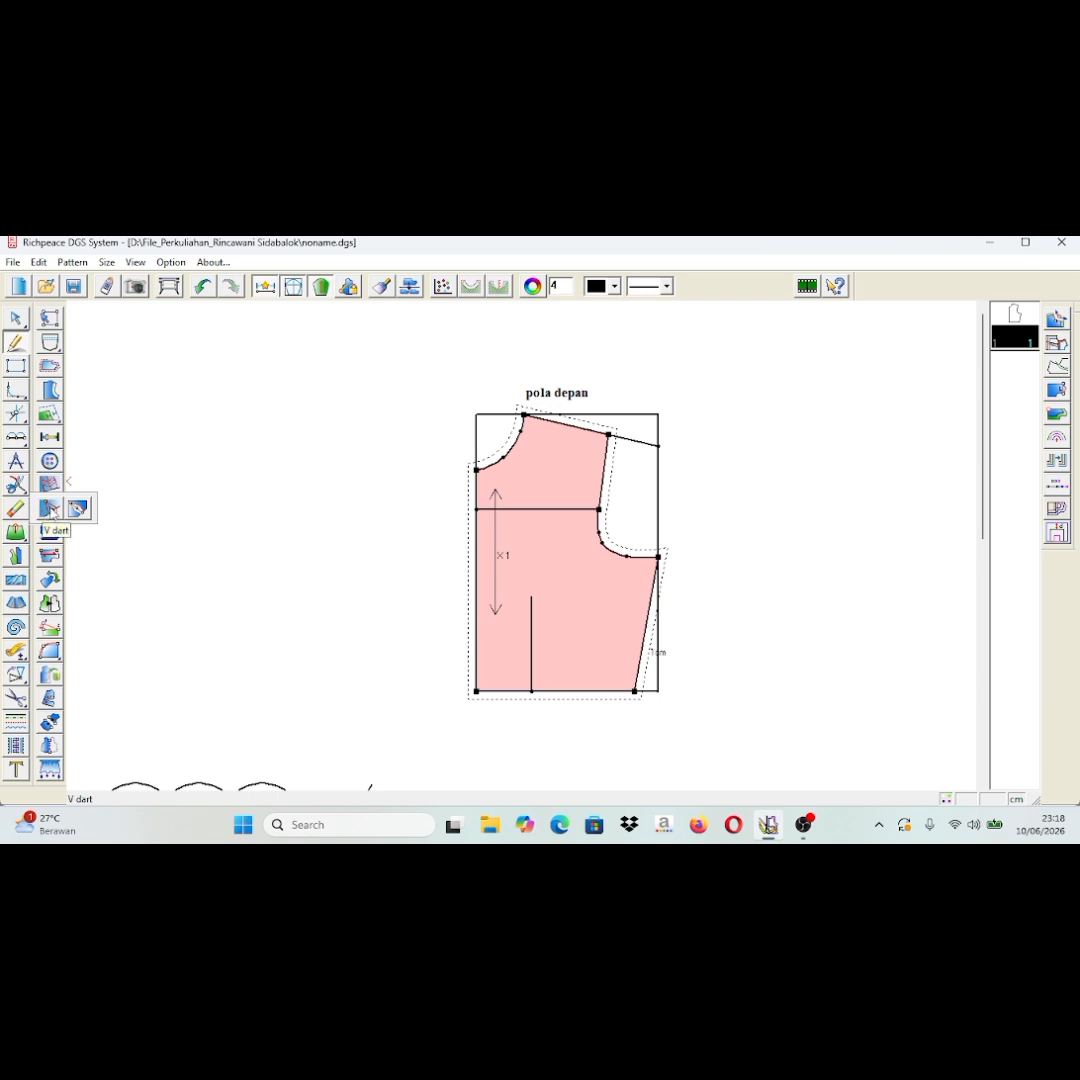
{"action": "left_click", "coordinate": [78, 508]}
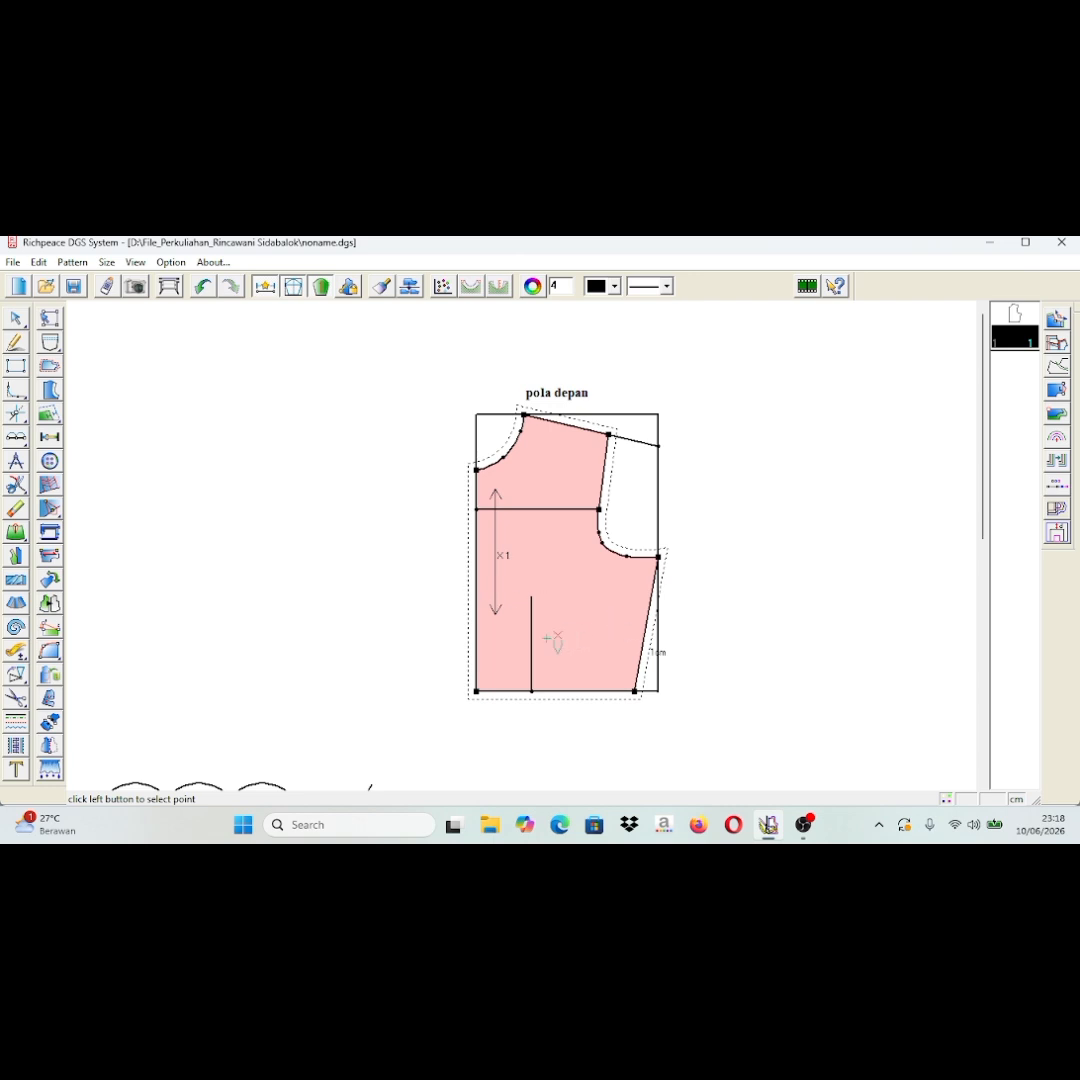
{"action": "left_click", "coordinate": [541, 700]}
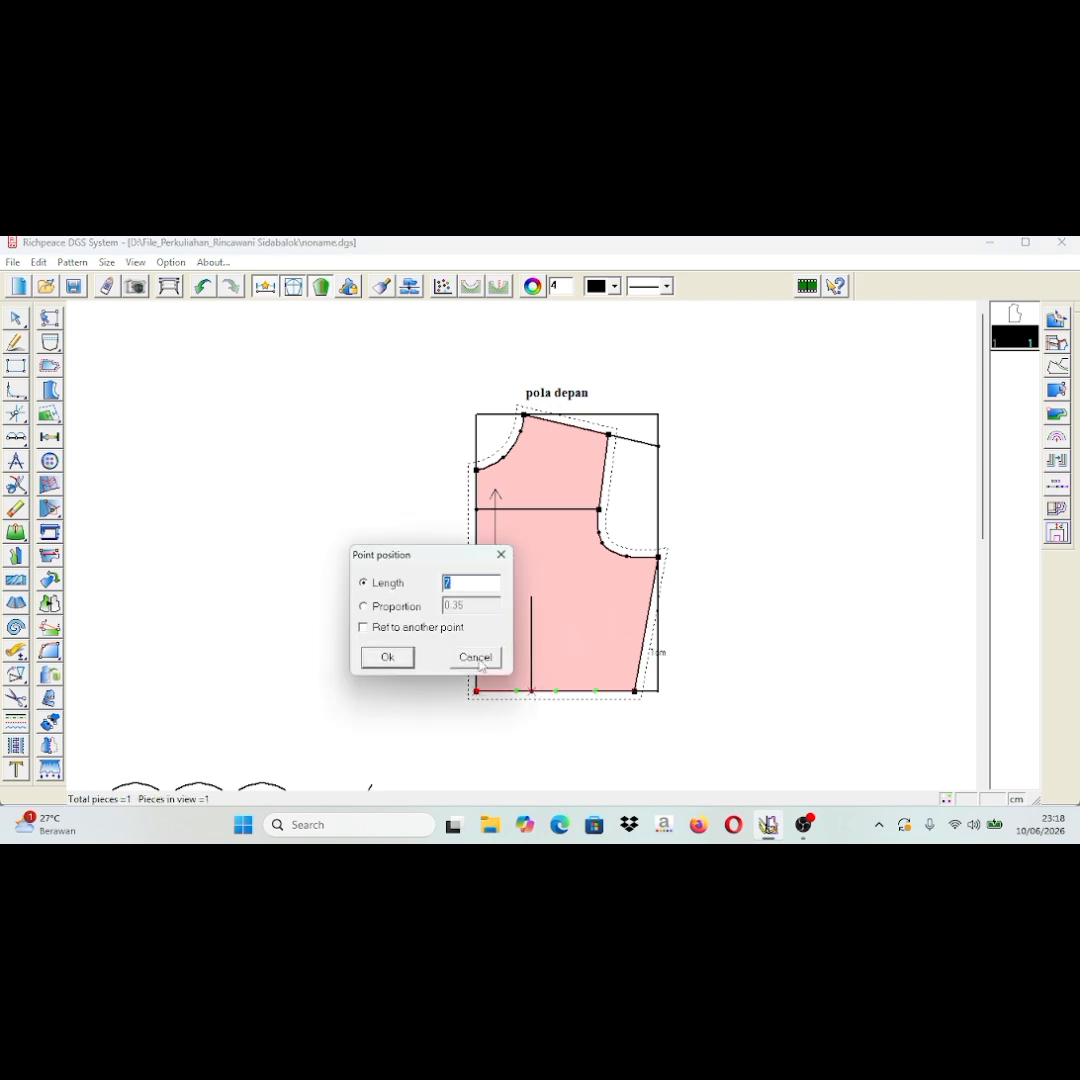
{"action": "left_click", "coordinate": [476, 657]}
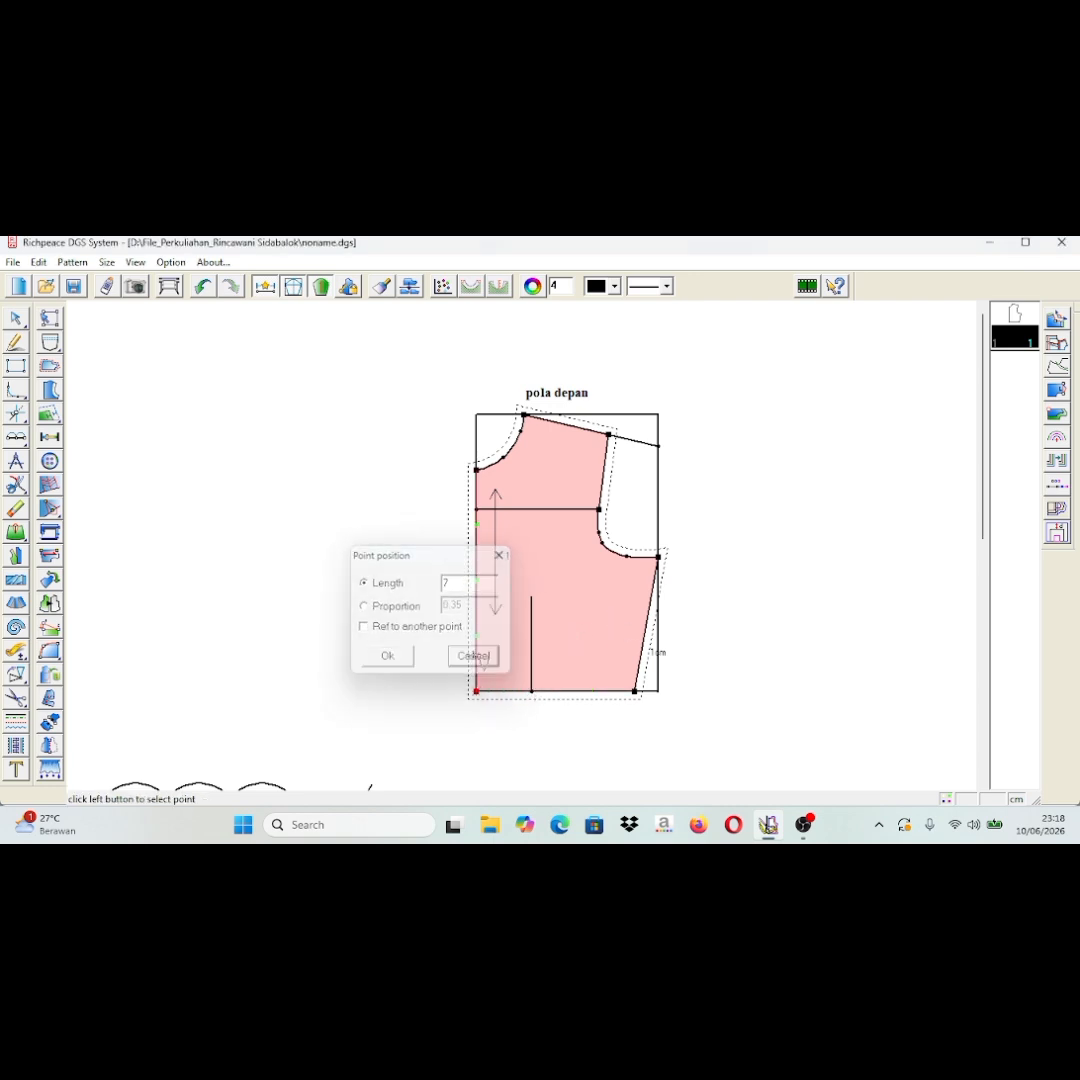
{"action": "left_click", "coordinate": [533, 691]}
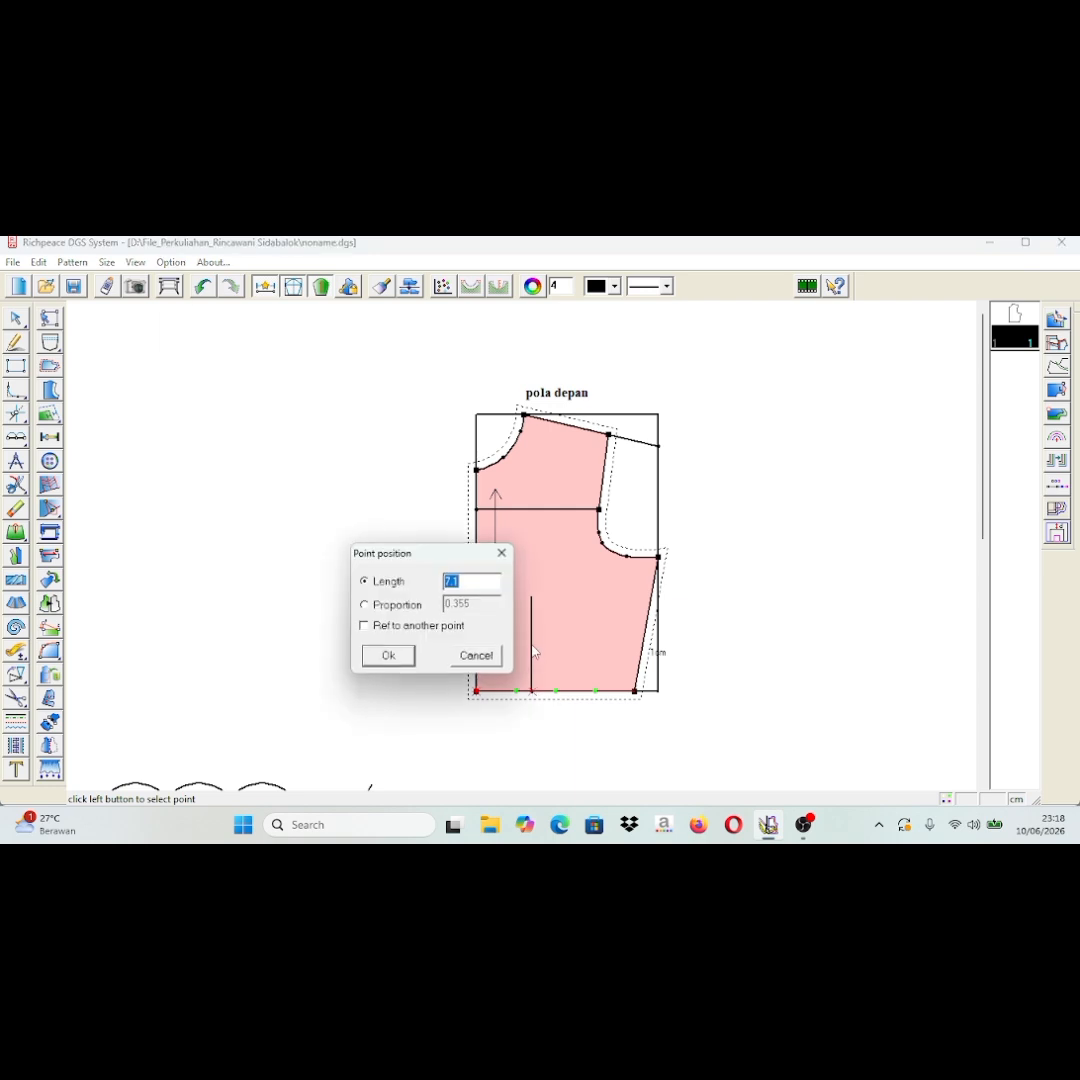
{"action": "left_click", "coordinate": [477, 655]}
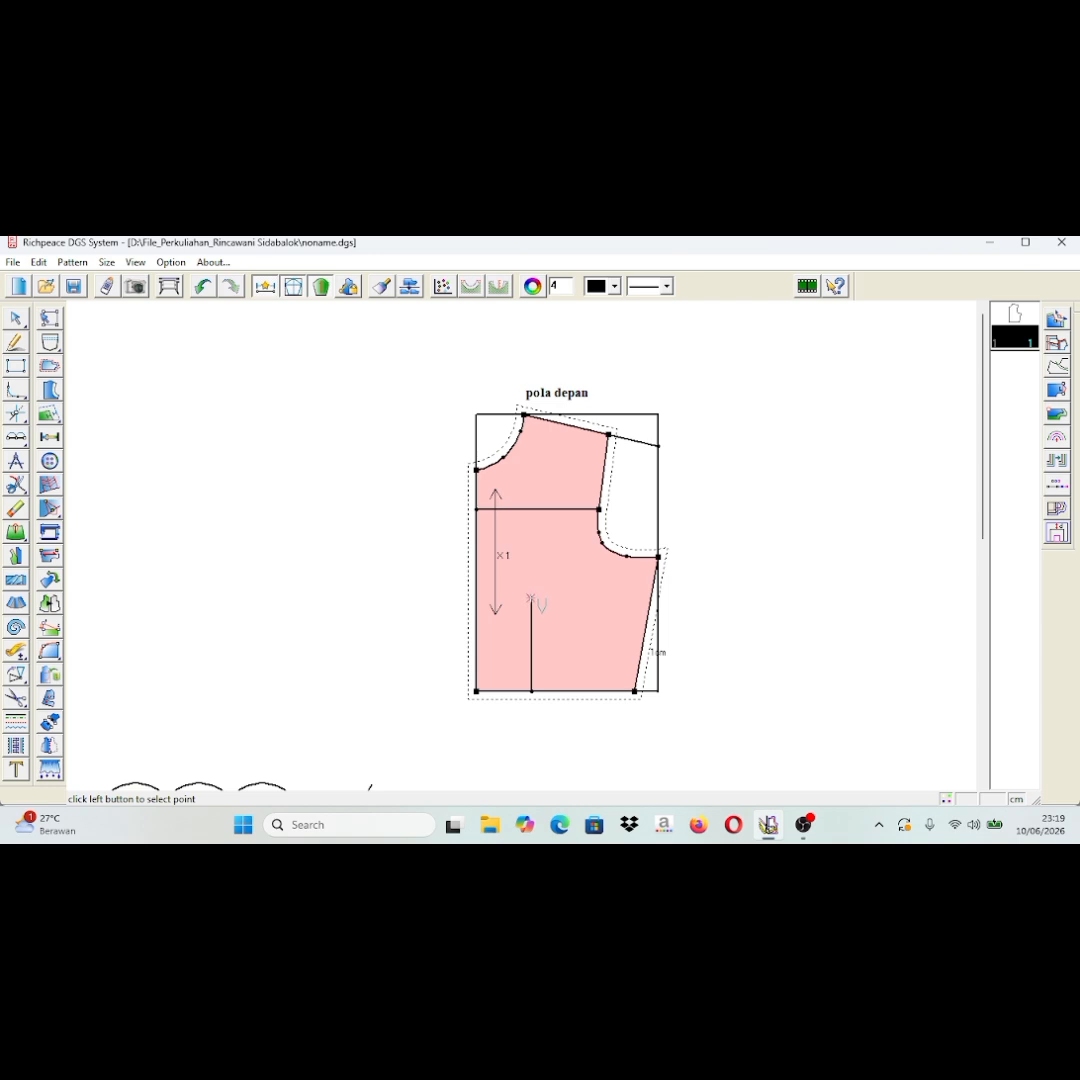
Create a dart along the bodice's vertical dart centre line with W2 set to 3 and D1 set to 12.
{"action": "left_click", "coordinate": [532, 691]}
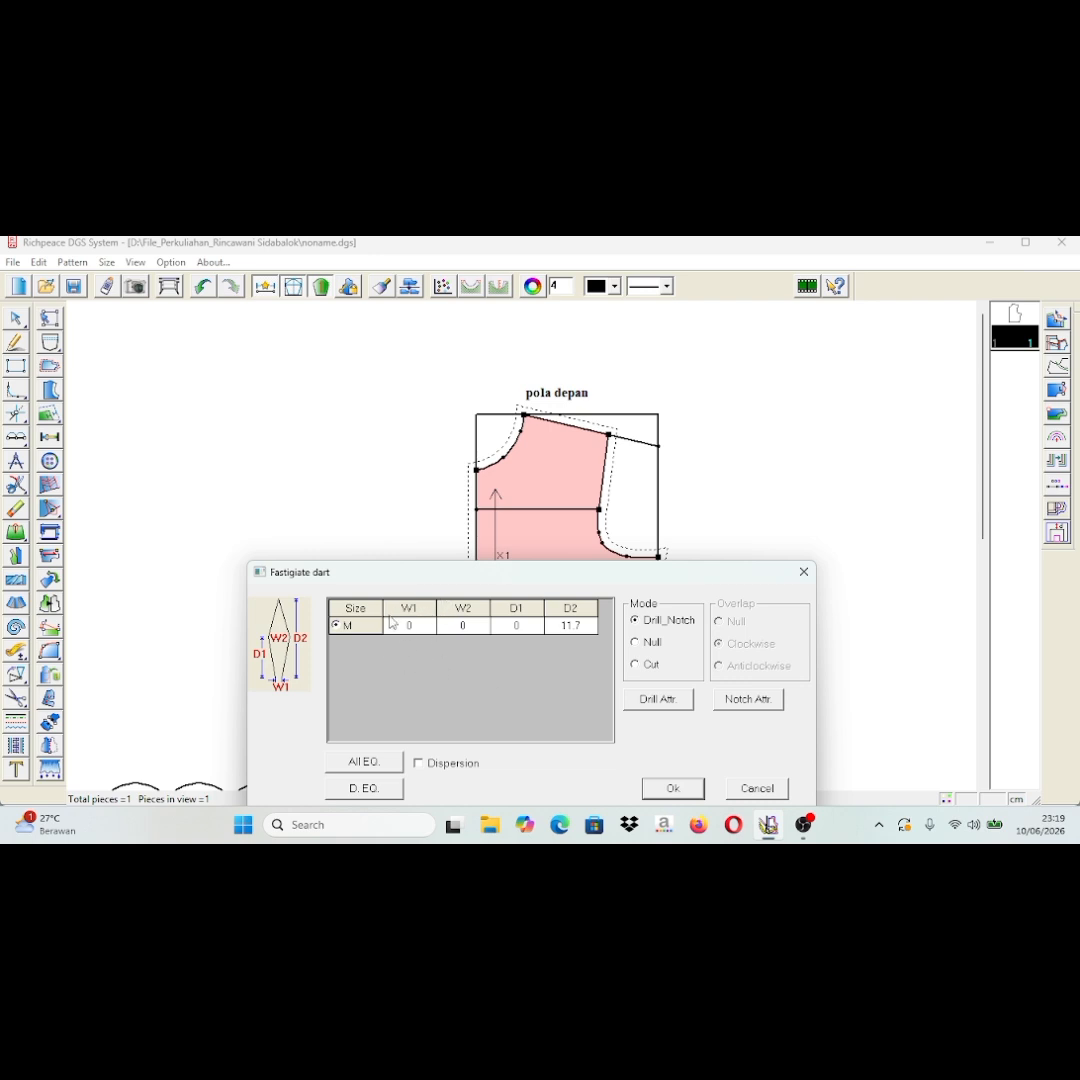
{"action": "left_click", "coordinate": [477, 626]}
{"action": "type", "text": "3"}
{"action": "left_click", "coordinate": [530, 625]}
{"action": "left_click_drag", "start_coordinate": [731, 582], "coordinate": [599, 532]}
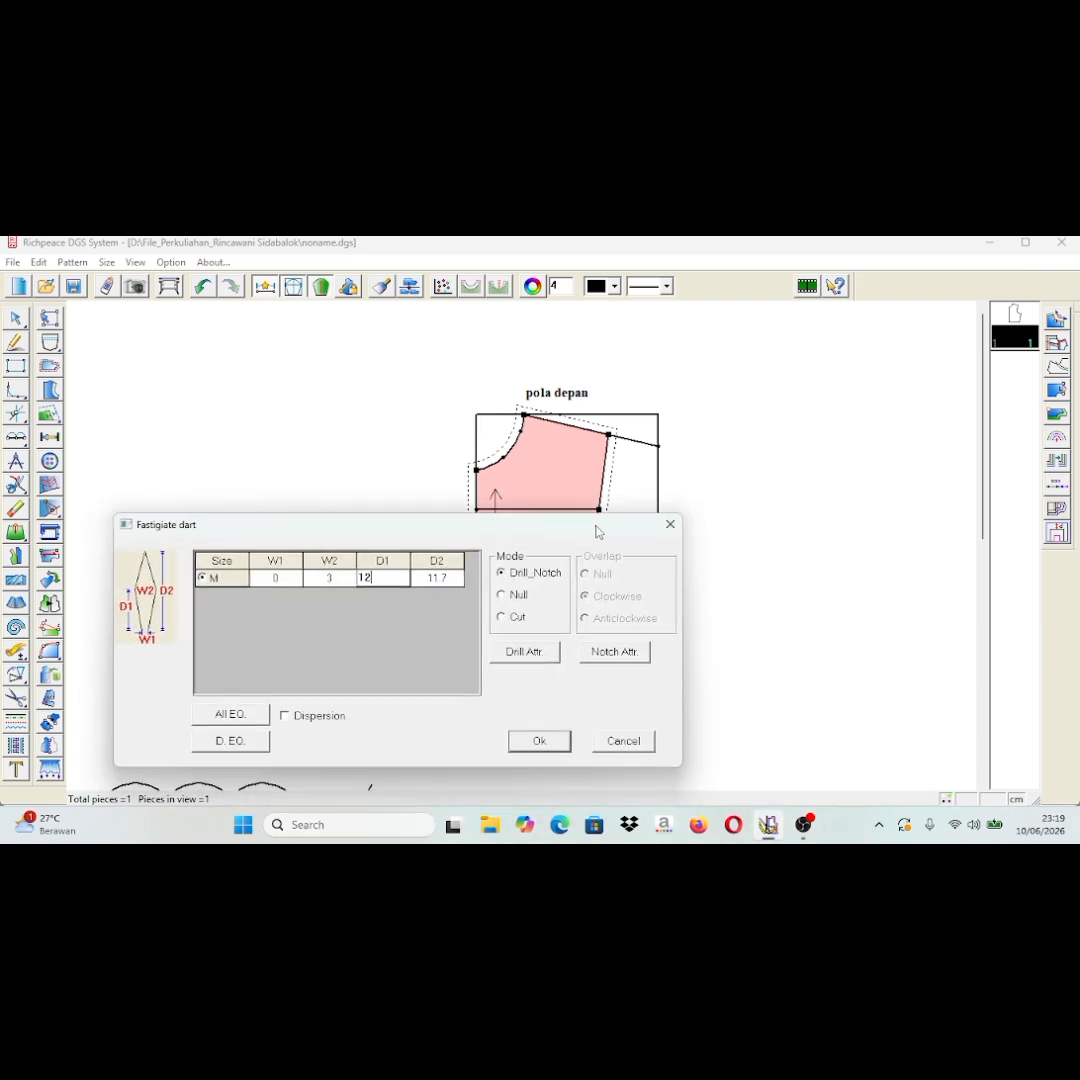
{"action": "left_click", "coordinate": [540, 741]}
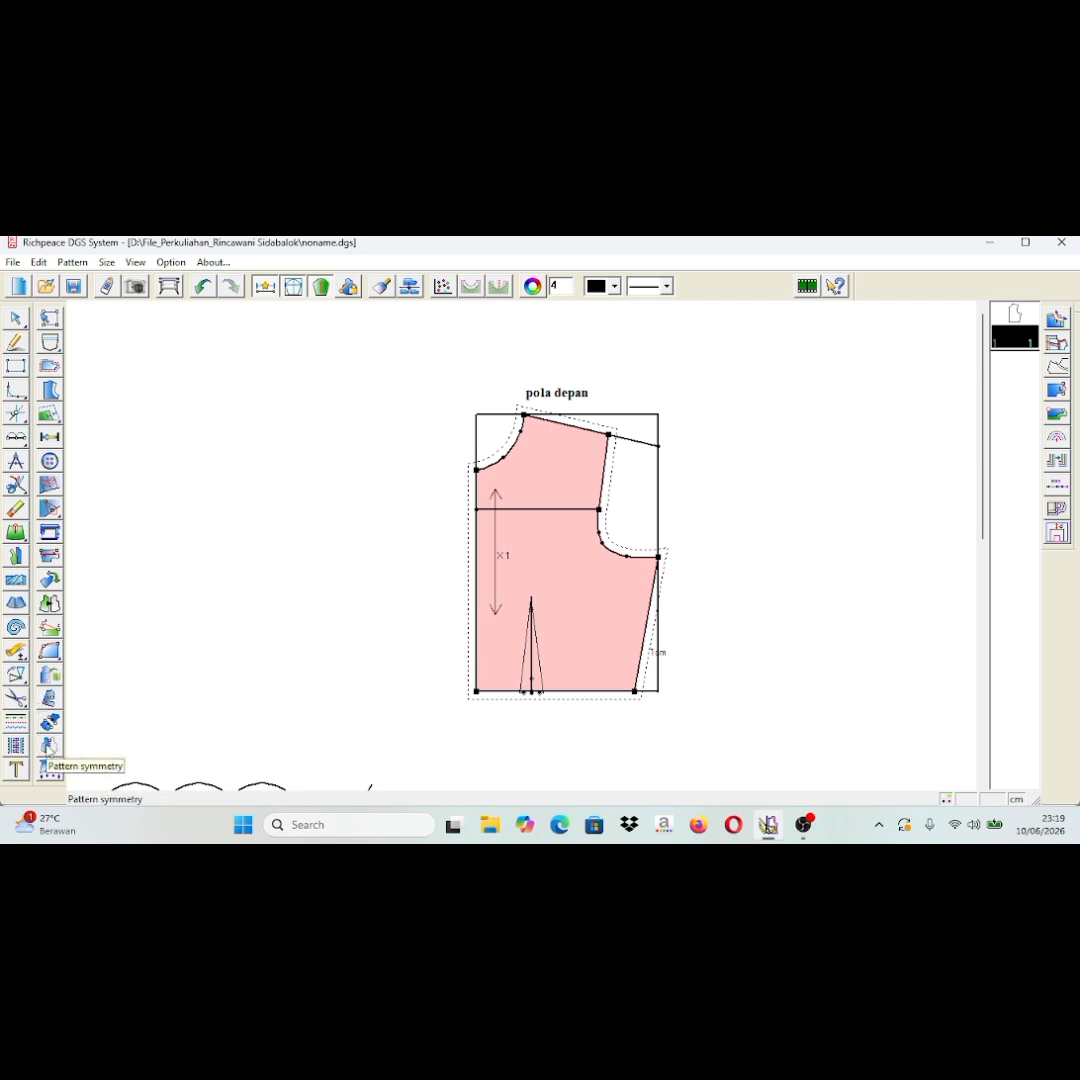
Flip the front bodice piece horizontally in place and flip it back to its original orientation.
{"action": "left_click", "coordinate": [50, 603]}
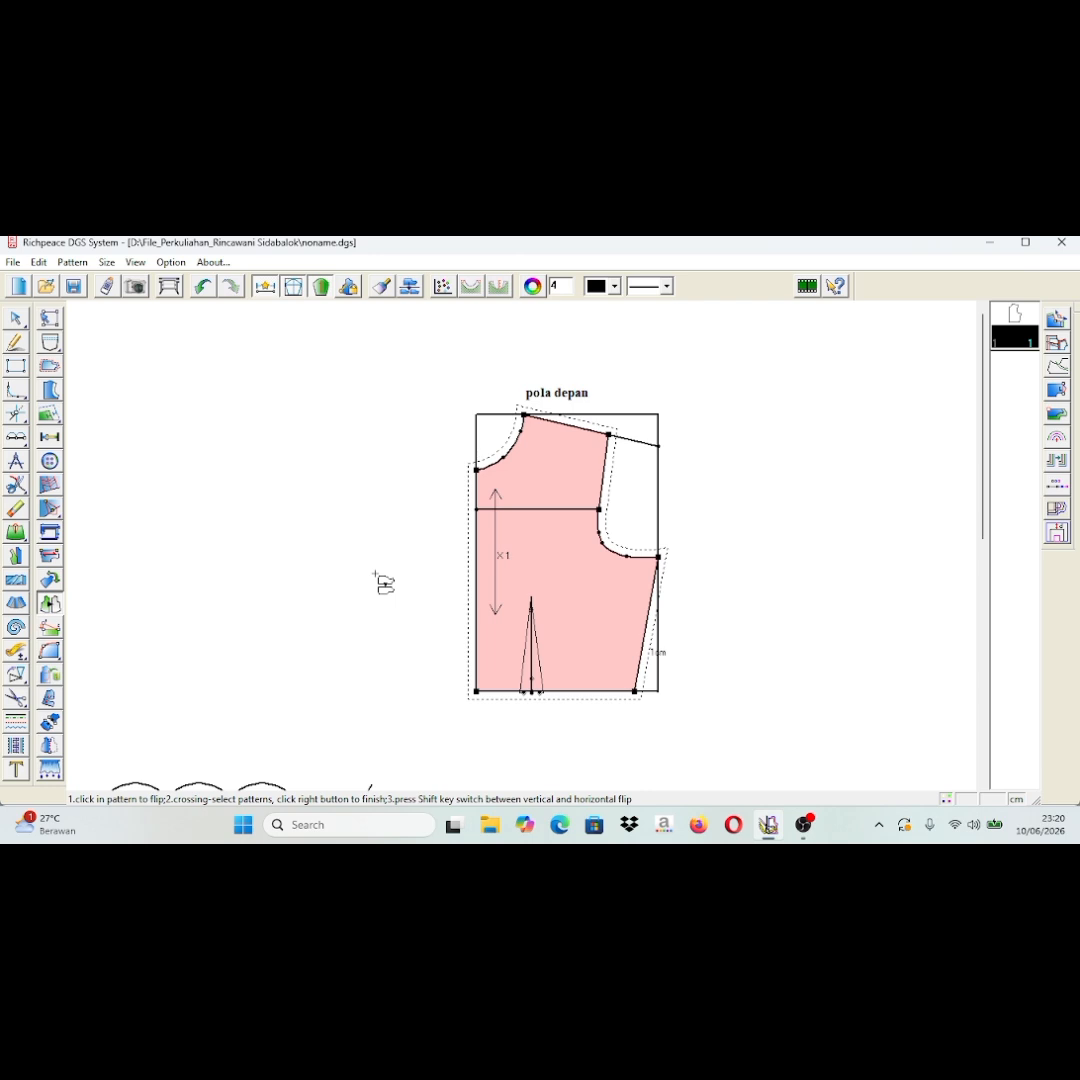
{"action": "key", "text": "shift"}
{"action": "left_click", "coordinate": [541, 566]}
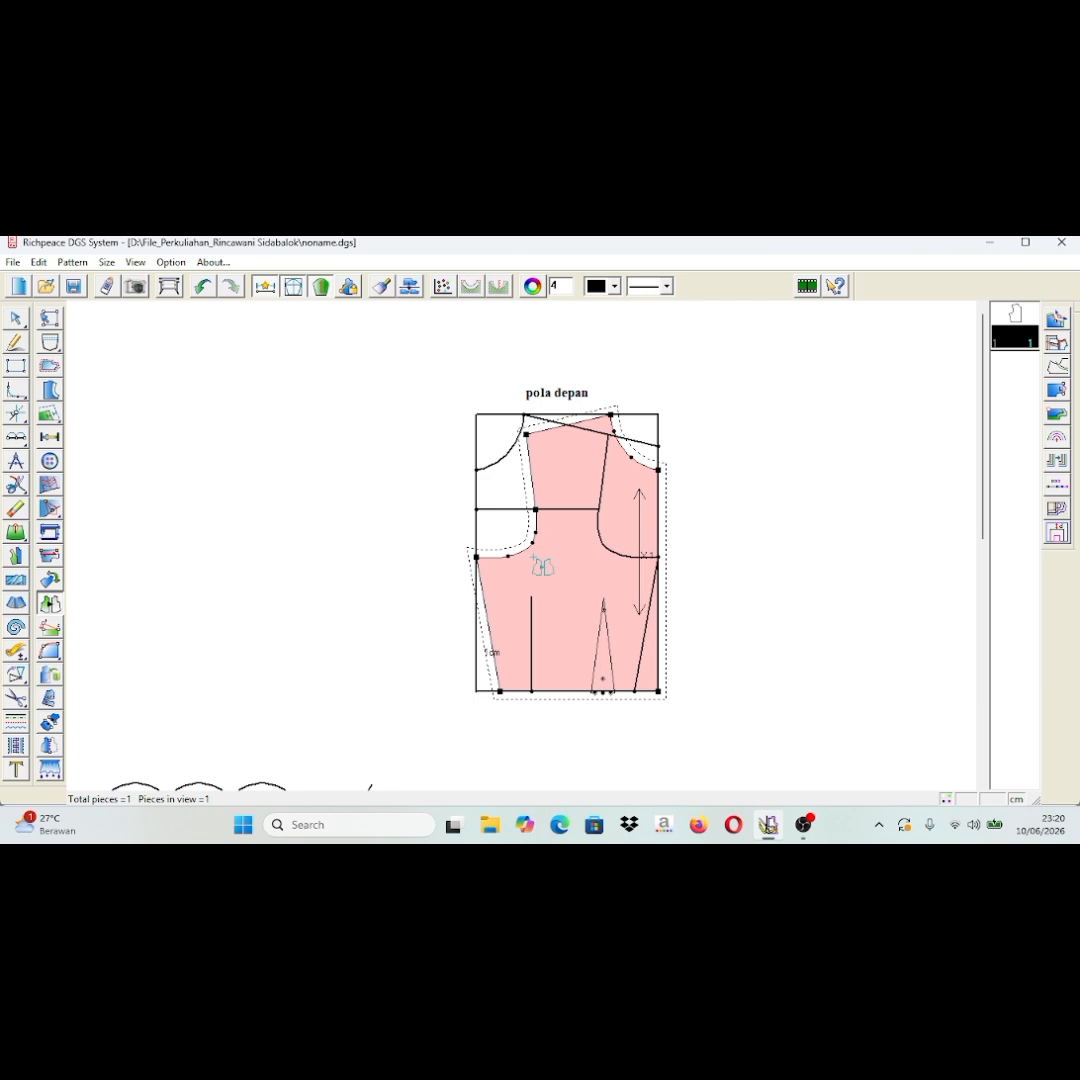
{"action": "left_click", "coordinate": [569, 597]}
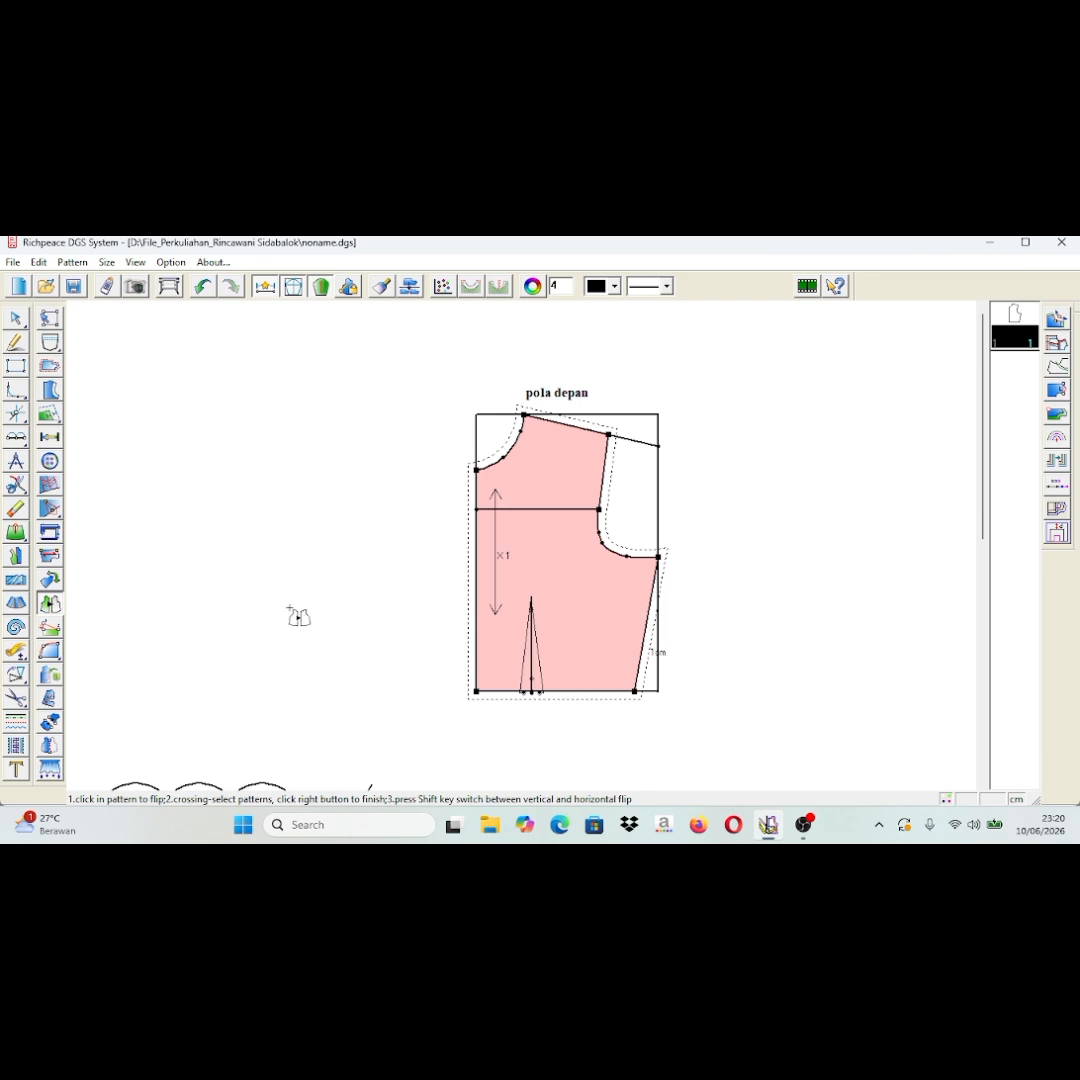
Copy the front bodice piece beside its drawing and flip the copy horizontally.
{"action": "left_click", "coordinate": [15, 341]}
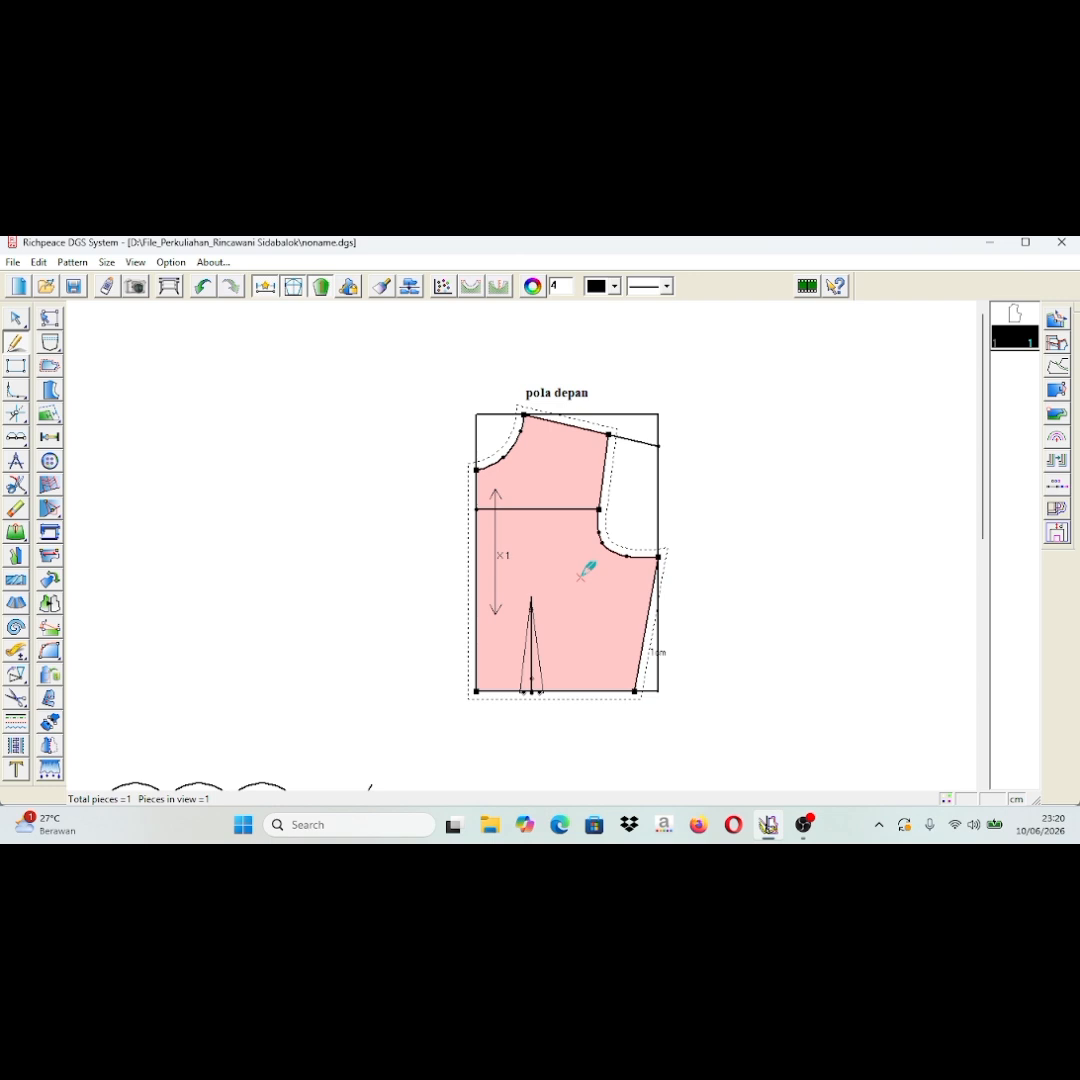
{"action": "left_click", "coordinate": [584, 572]}
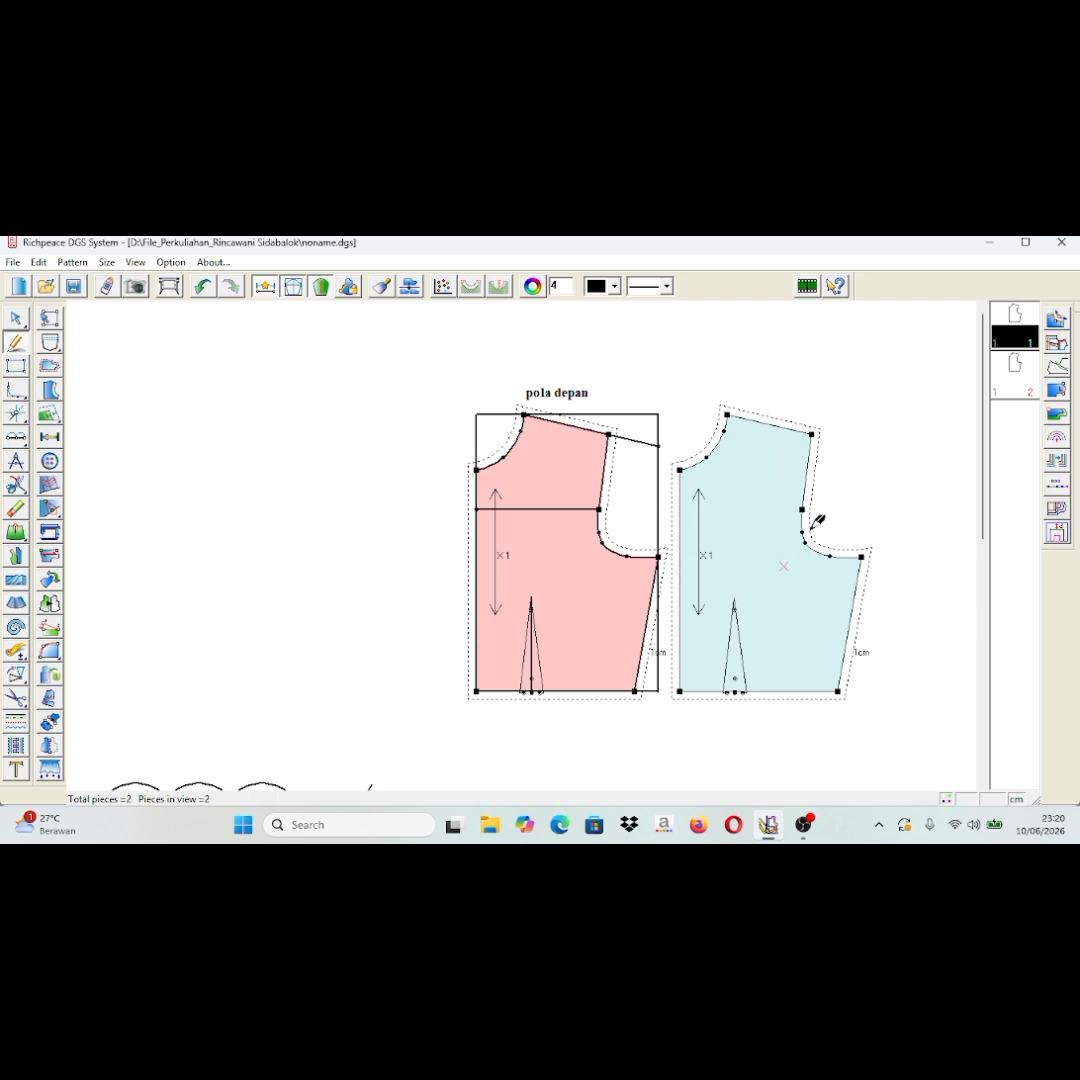
{"action": "left_click", "coordinate": [53, 605]}
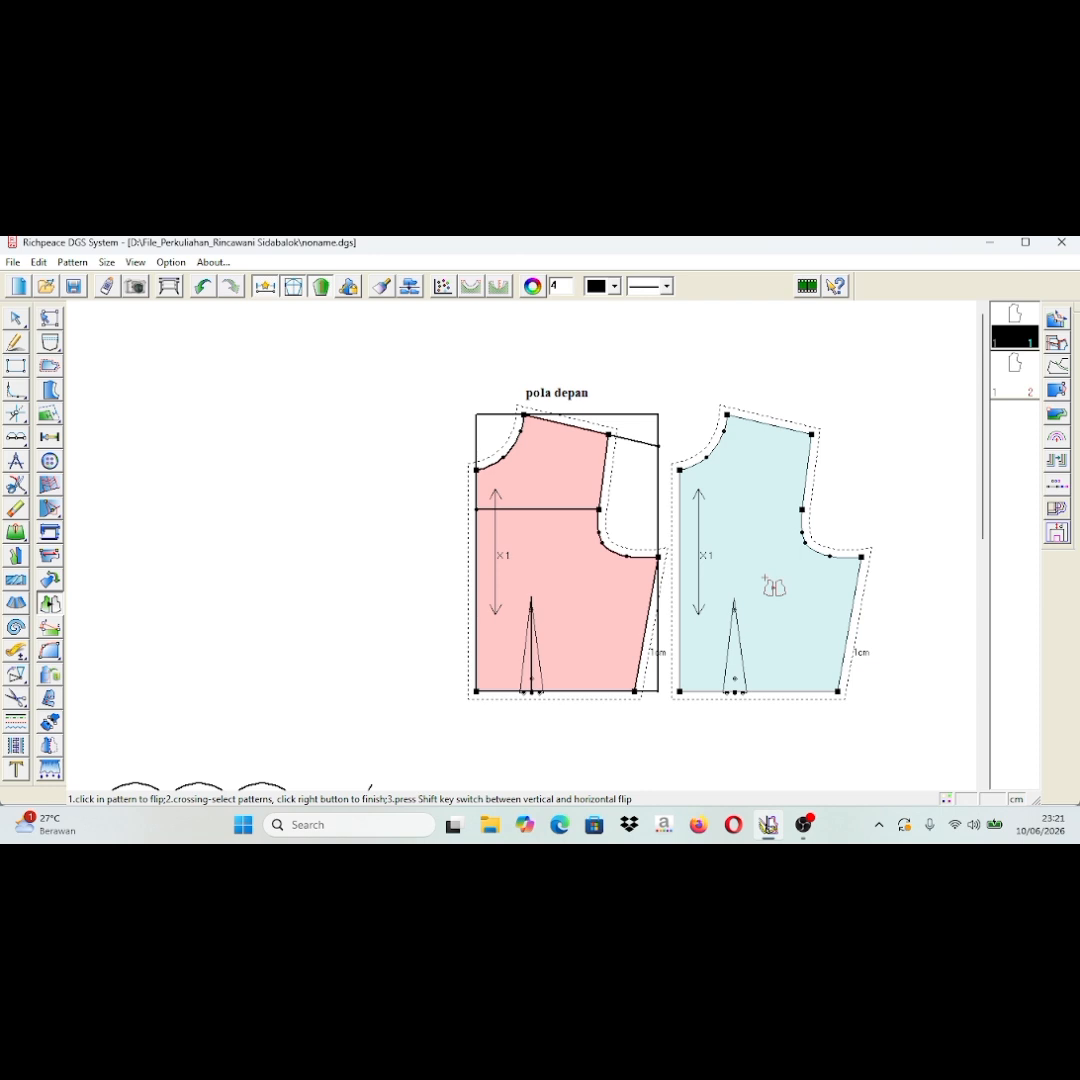
{"action": "left_click", "coordinate": [772, 587]}
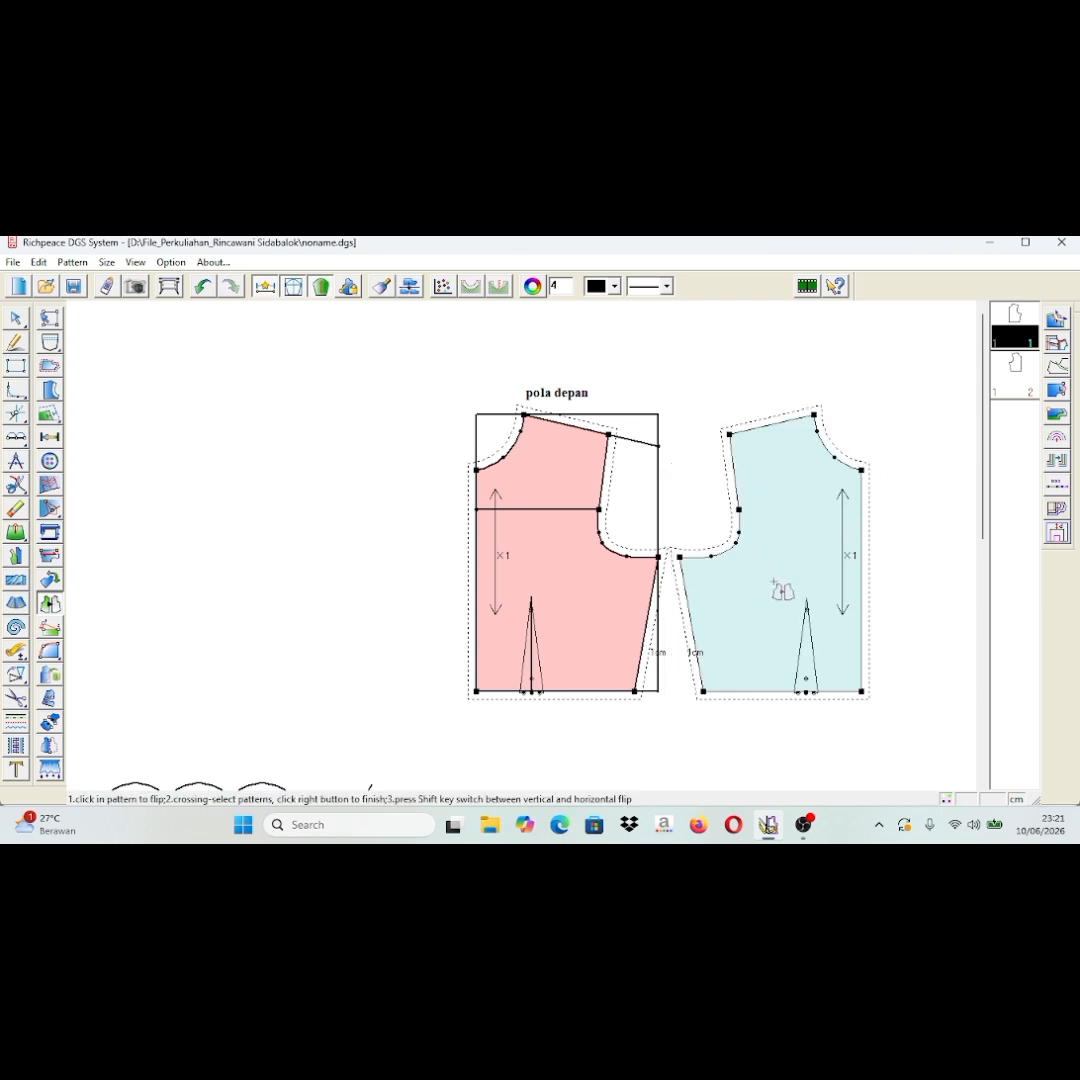
Move the mirrored bodice copy to the other side of the original so that the two centre-front edges face each other.
{"action": "left_click", "coordinate": [804, 534]}
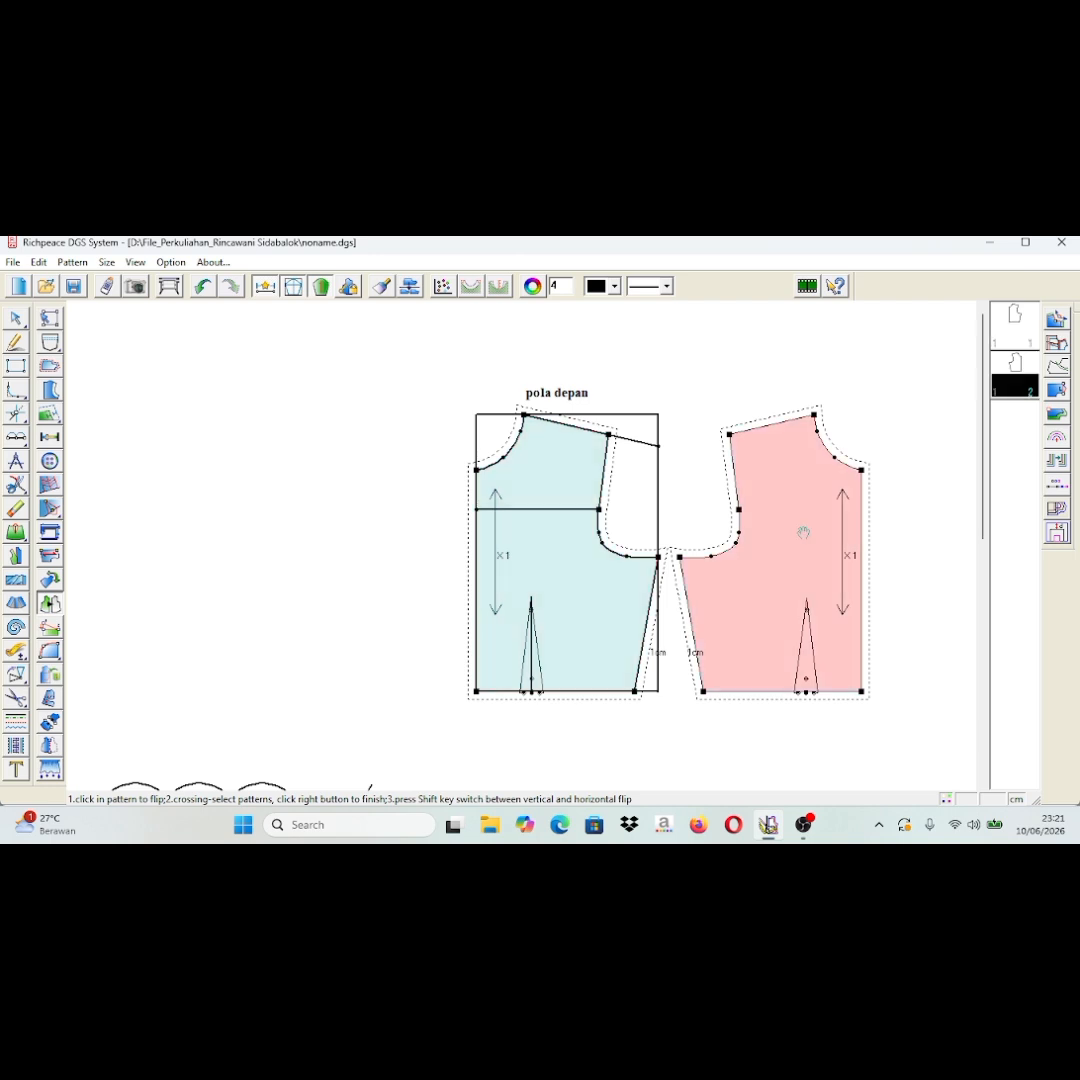
{"action": "left_click_drag", "start_coordinate": [804, 534], "coordinate": [380, 528]}
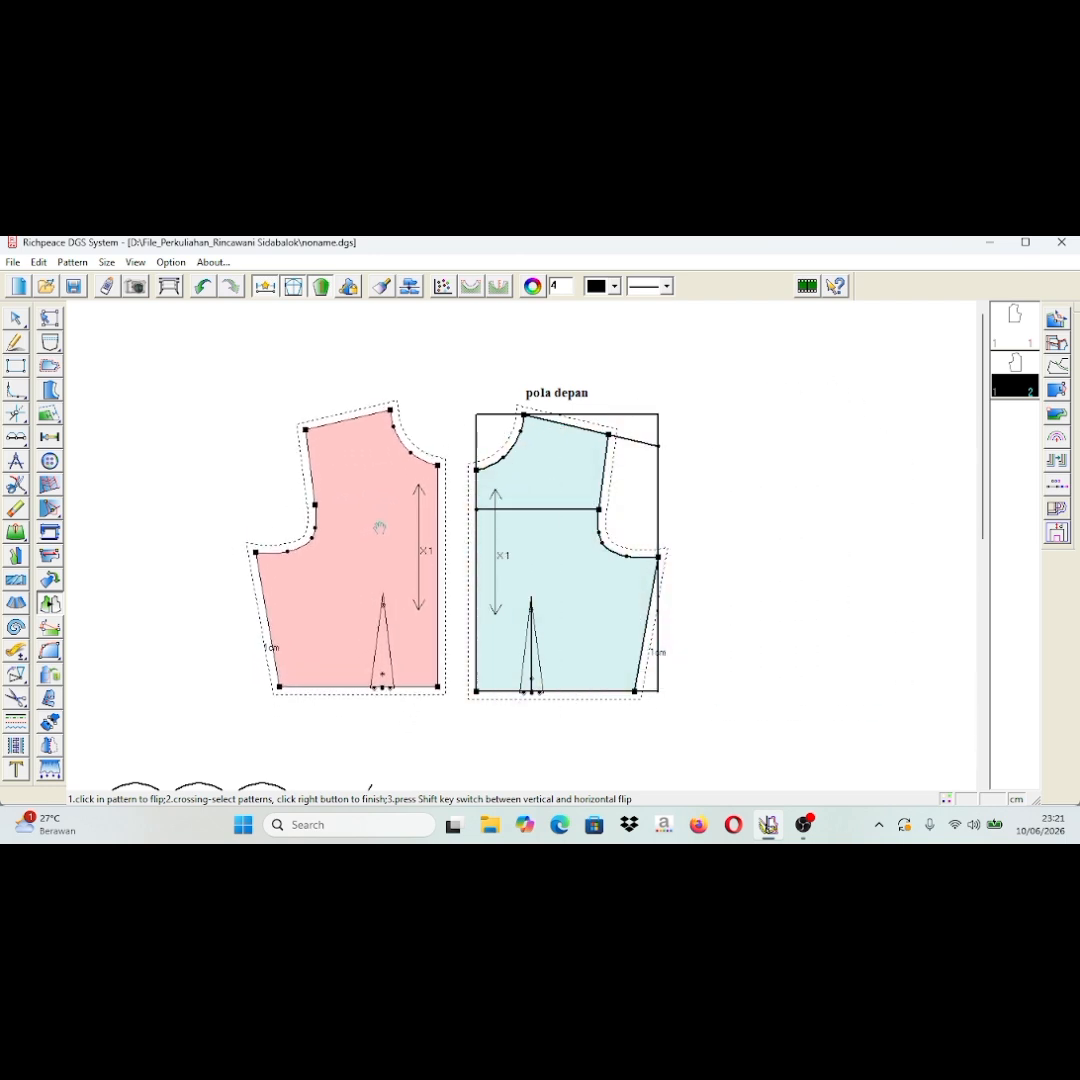
{"action": "left_click", "coordinate": [380, 528]}
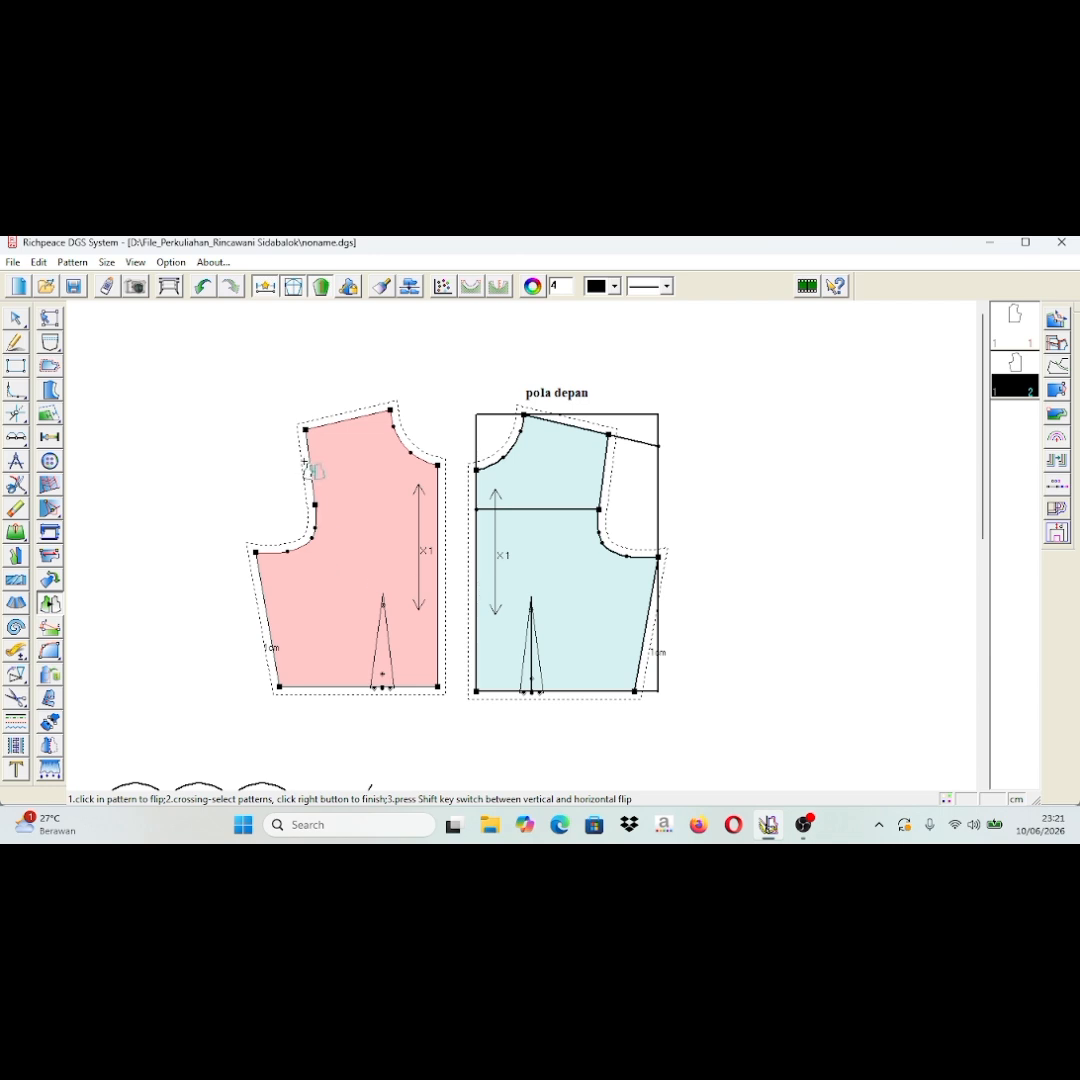
Add five drill marks down the original bodice's centre-front edge from the neckline corner, with vertical start offset -1 and vertical spacing -5.
{"action": "left_click", "coordinate": [50, 463]}
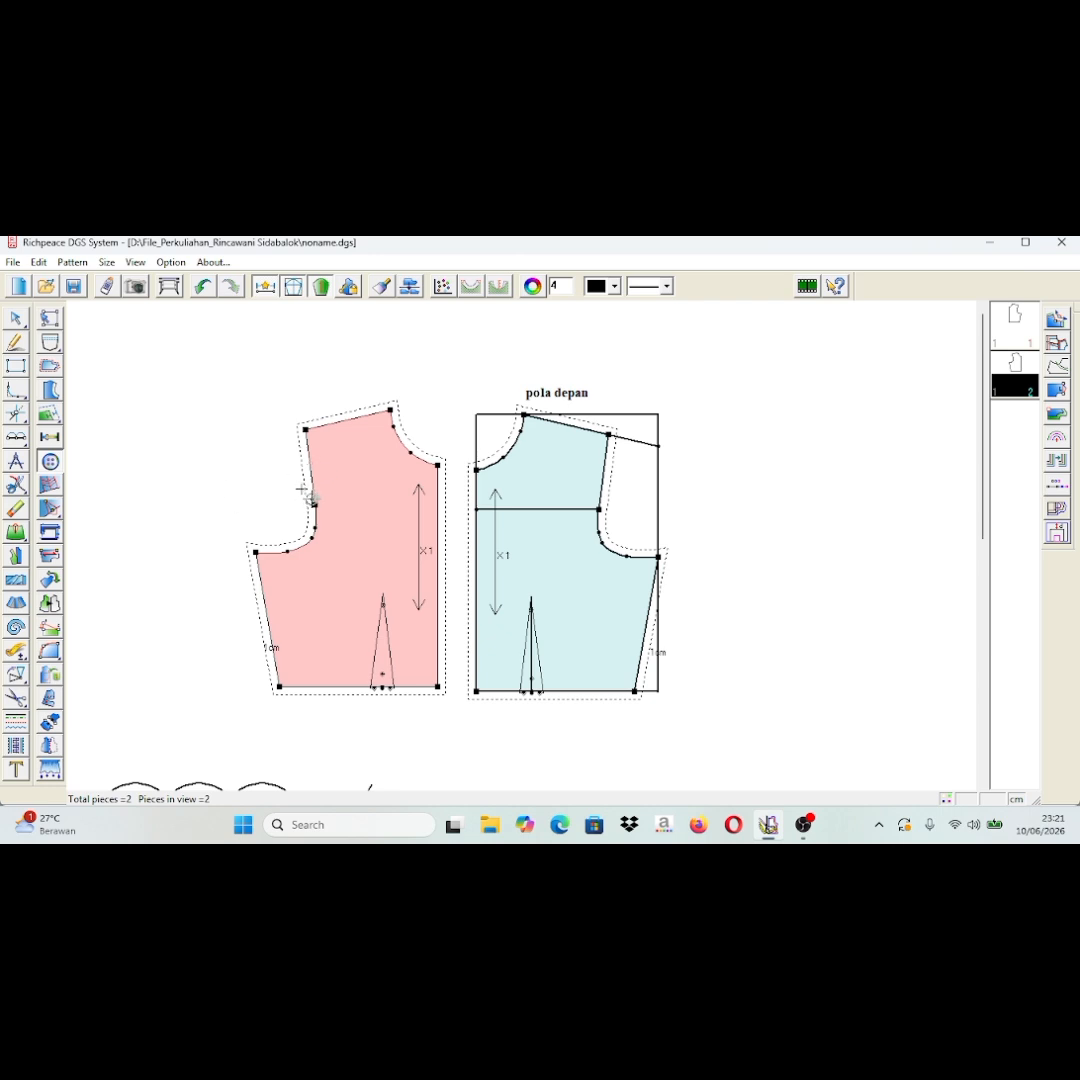
{"action": "left_click", "coordinate": [487, 480]}
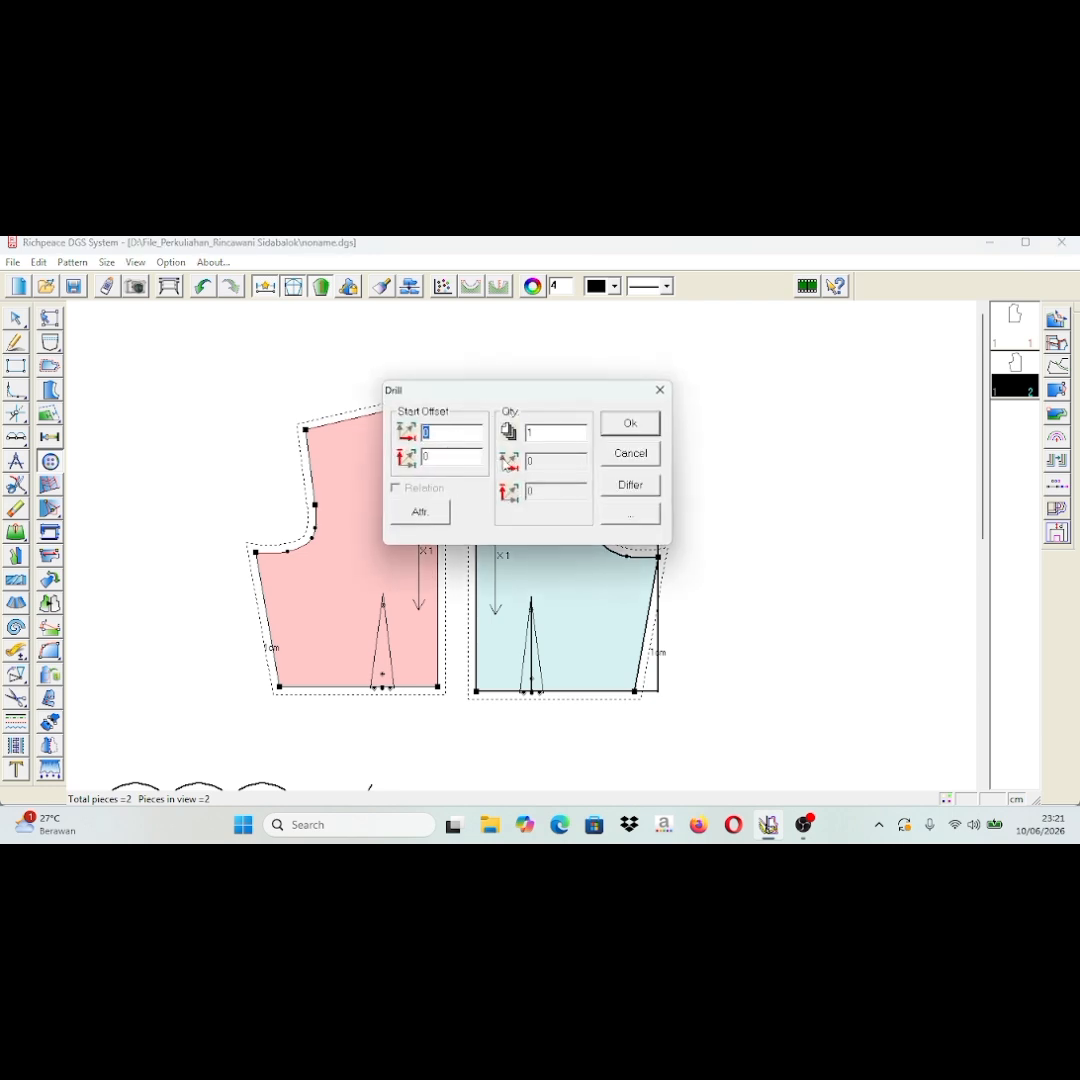
{"action": "left_click", "coordinate": [548, 433]}
{"action": "key", "text": "BackSpace"}
{"action": "type", "text": "5"}
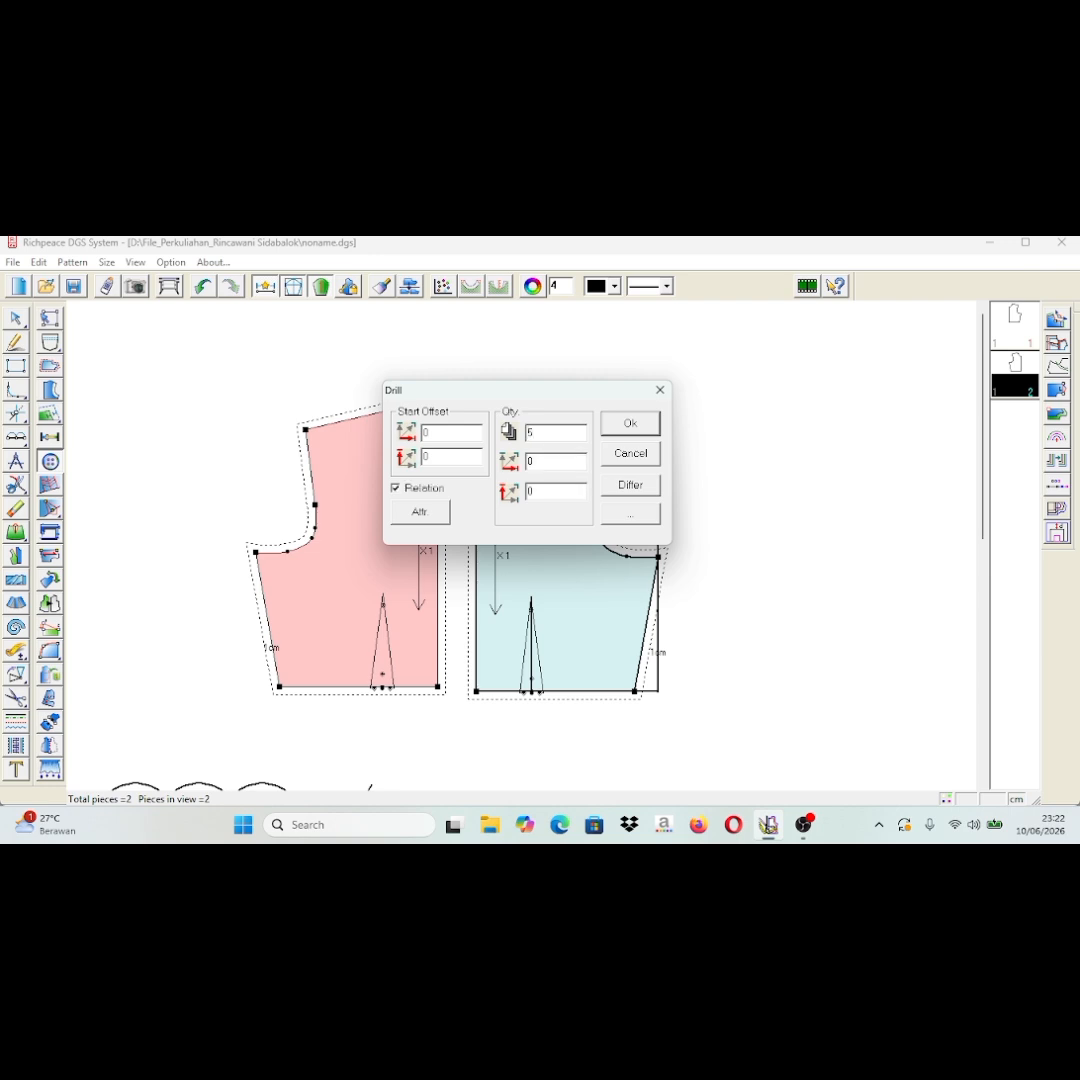
{"action": "left_click", "coordinate": [539, 493]}
{"action": "key", "text": "BackSpace"}
{"action": "type", "text": "1"}
{"action": "type", "text": "-5"}
{"action": "left_click", "coordinate": [443, 459]}
{"action": "key", "text": "BackSpace"}
{"action": "type", "text": "-1"}
{"action": "key", "text": "Return"}
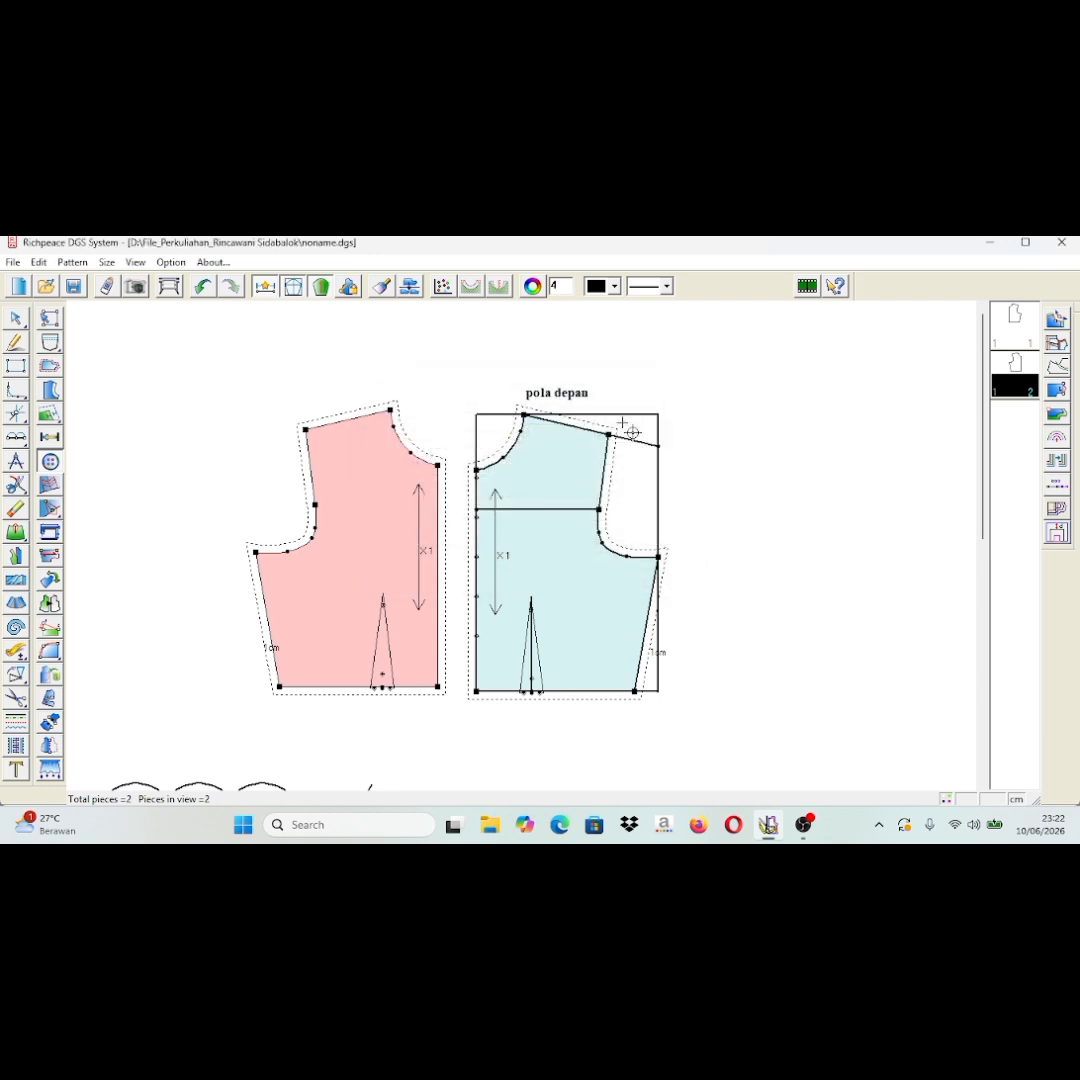
{"action": "left_click", "coordinate": [484, 667]}
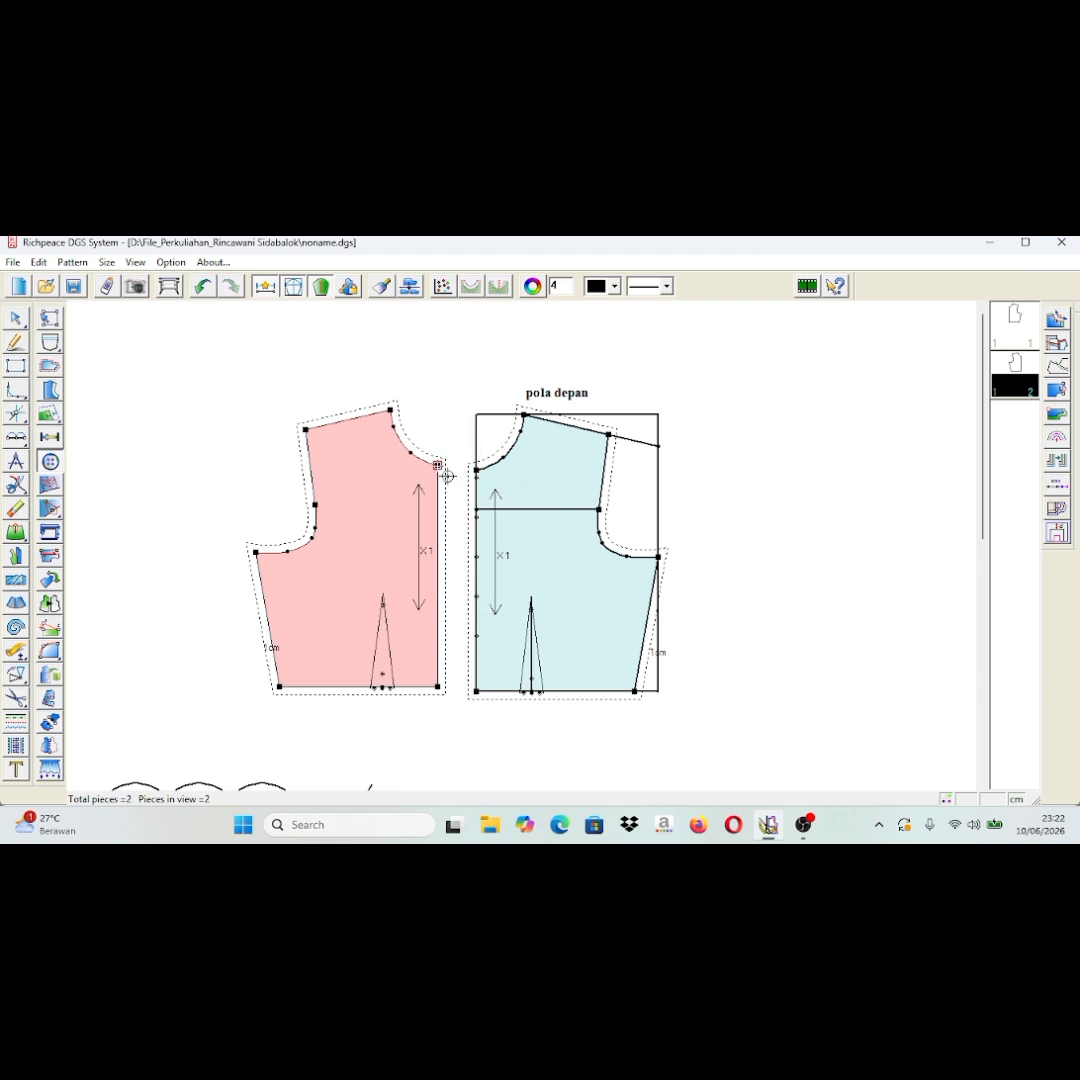
Place five horizontal buttonholes down the mirrored copy's centre-front edge from the neckline corner, spaced to match the drill marks on the original.
{"action": "left_click", "coordinate": [56, 456]}
{"action": "left_click", "coordinate": [49, 437]}
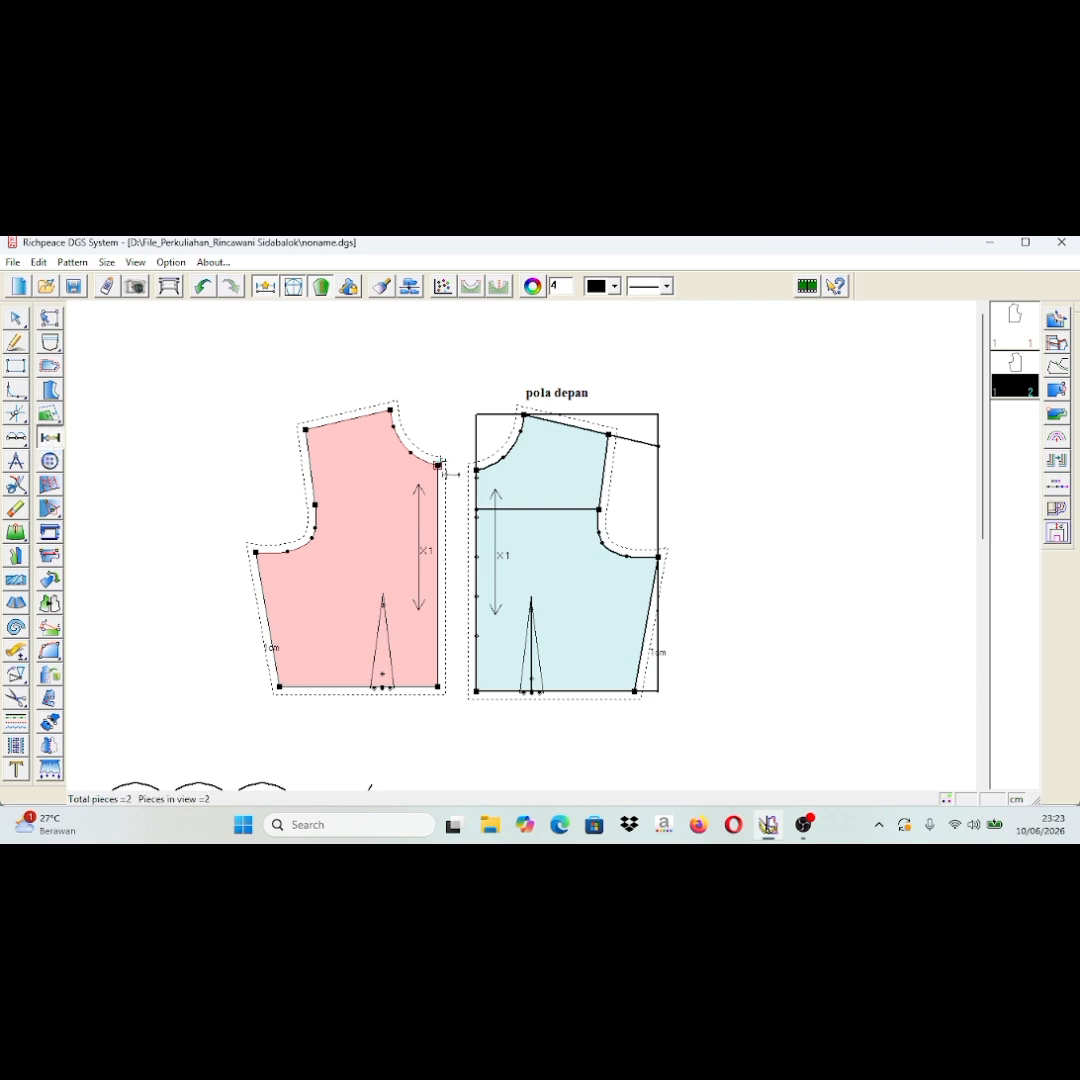
{"action": "left_click", "coordinate": [438, 466]}
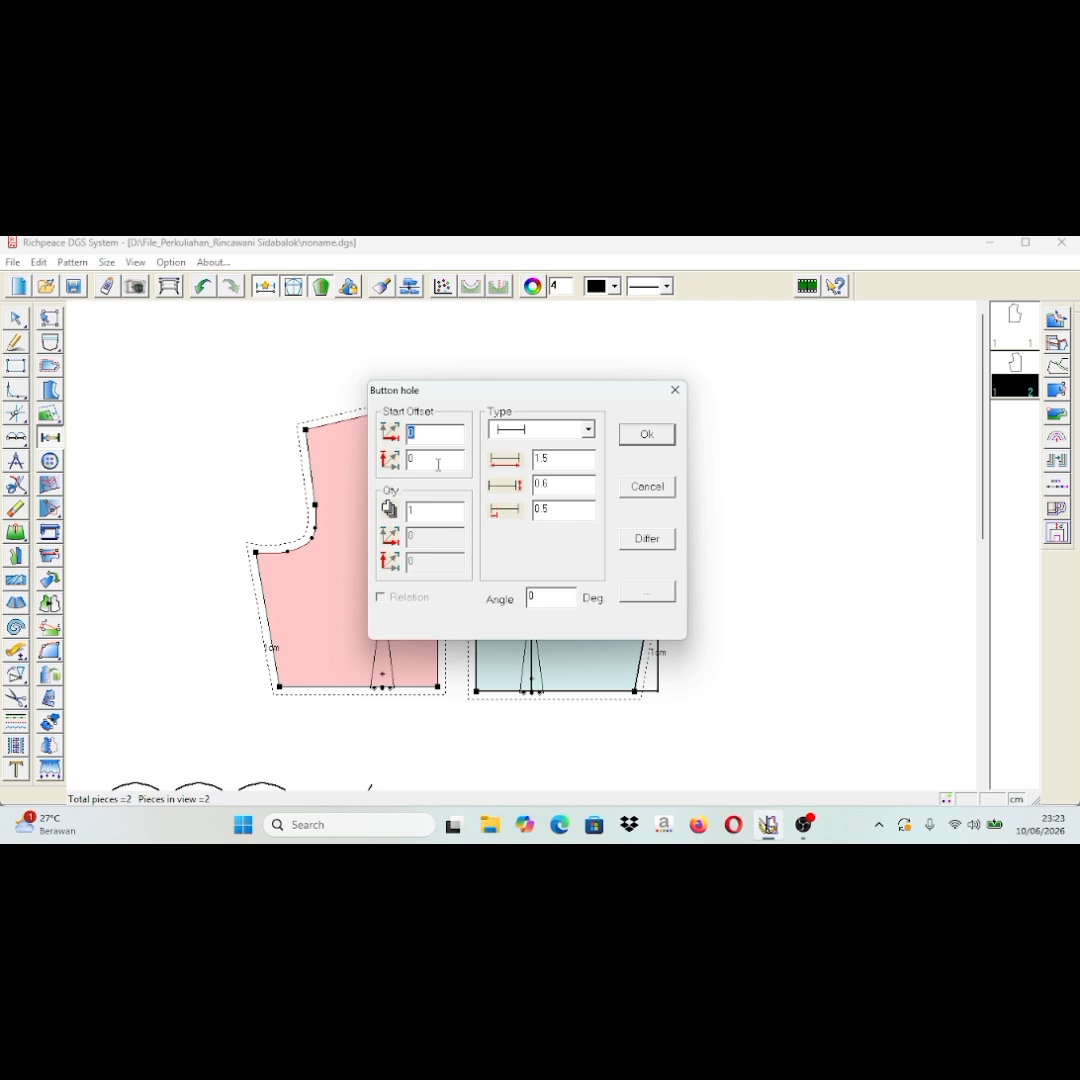
{"action": "left_click", "coordinate": [418, 511]}
{"action": "key", "text": "BackSpace"}
{"action": "type", "text": "5"}
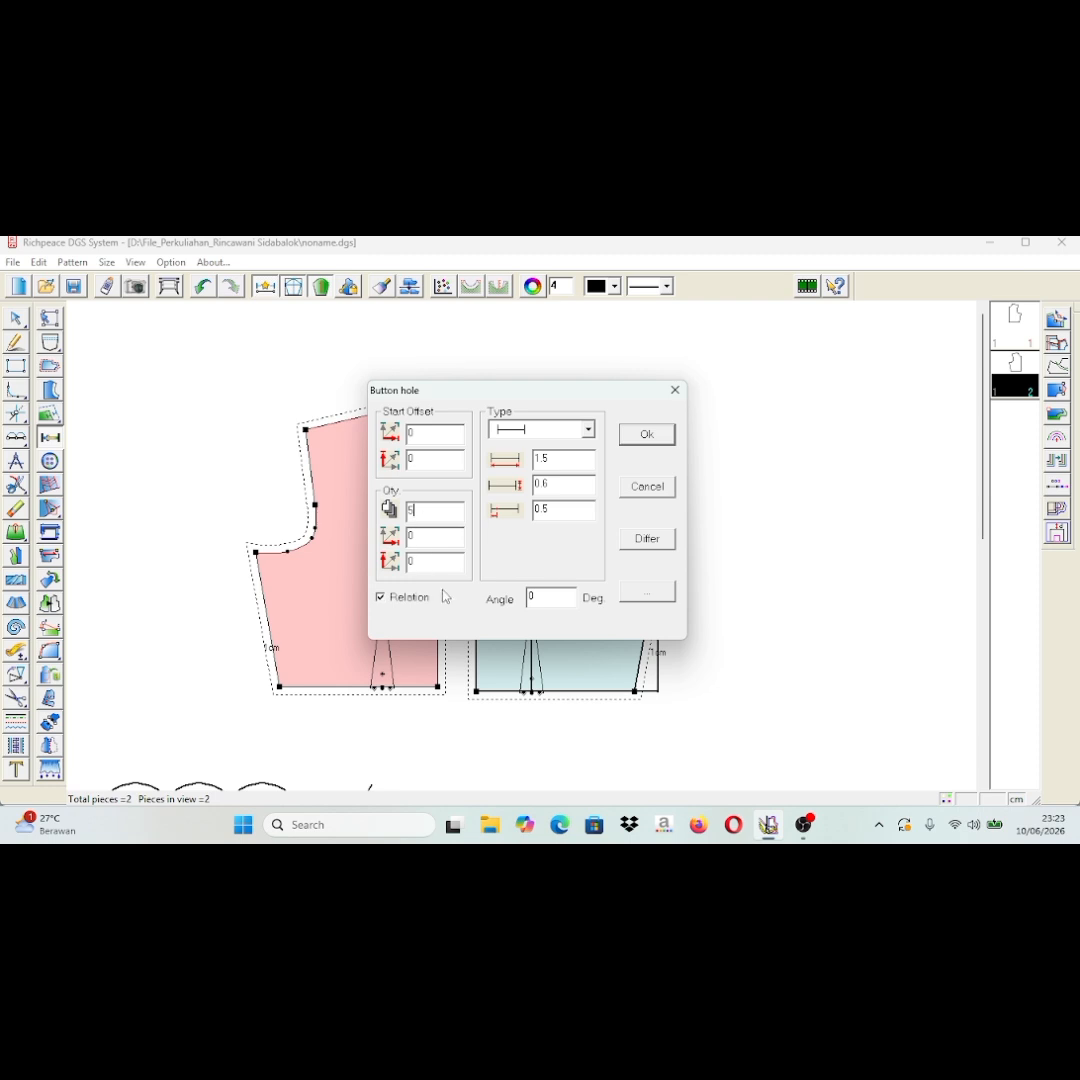
{"action": "left_click", "coordinate": [428, 463]}
{"action": "left_click", "coordinate": [647, 434]}
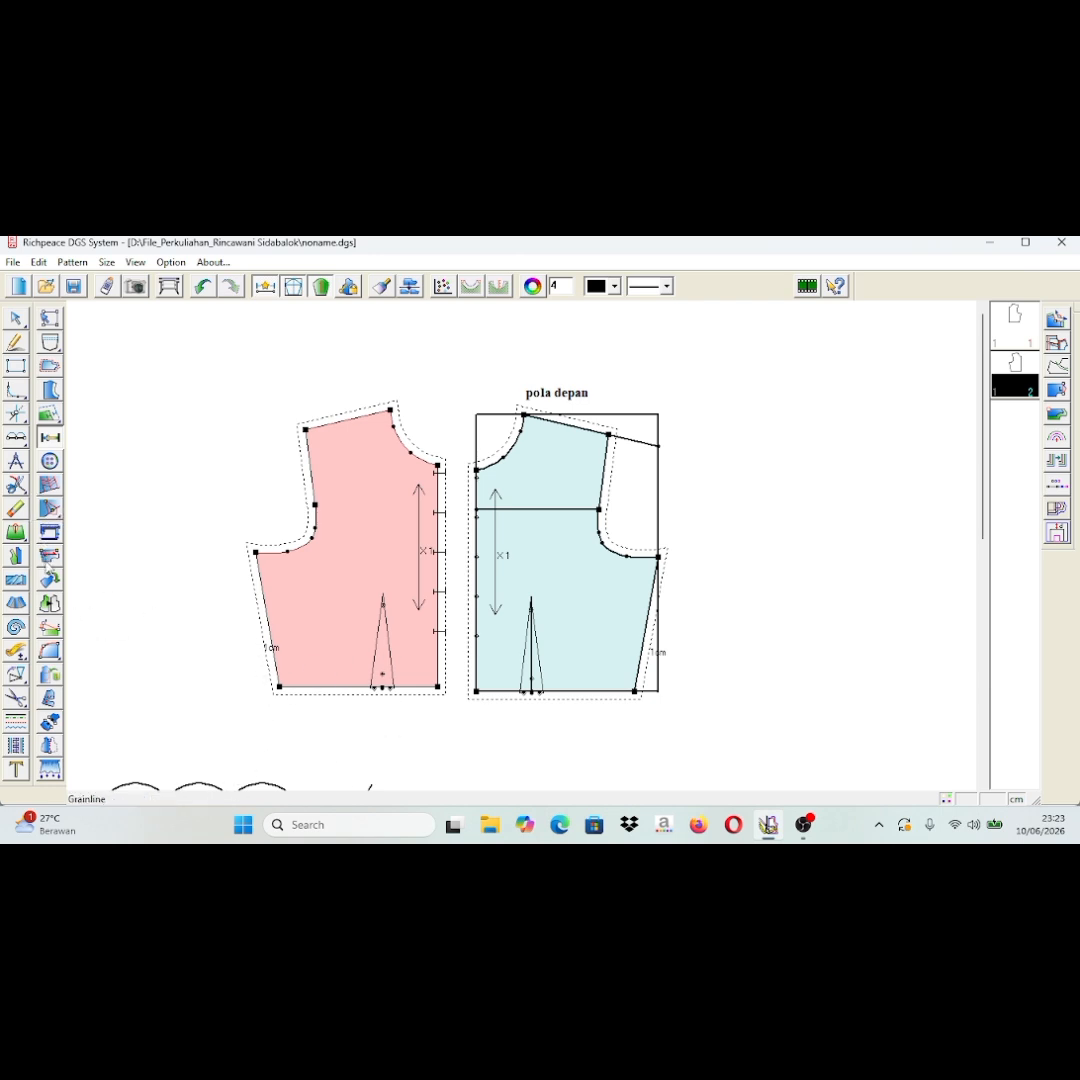
Set the seam allowance of the mirrored copy's shoulder edge to 2 cm.
{"action": "mouse_move", "coordinate": [55, 347]}
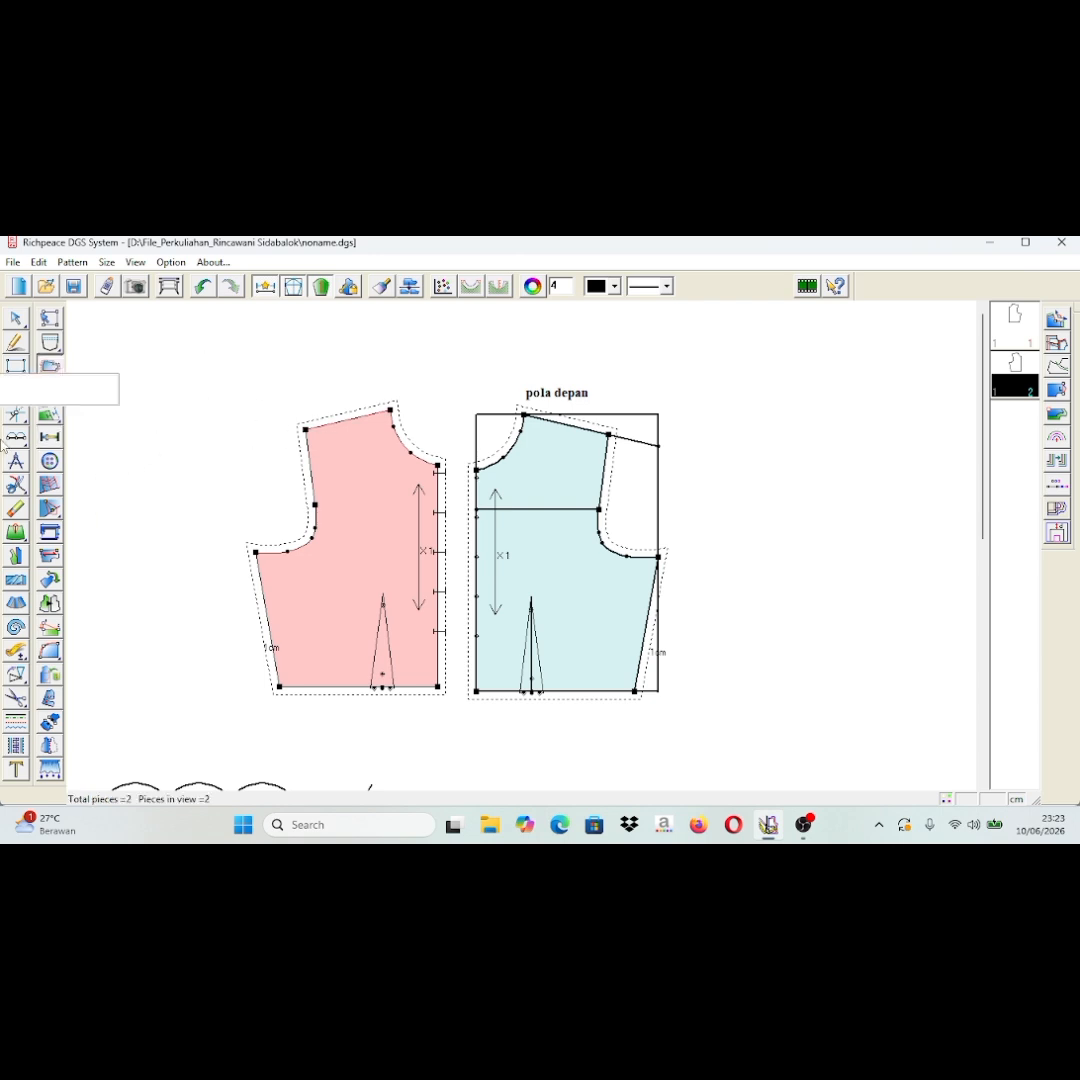
{"action": "left_click", "coordinate": [355, 425]}
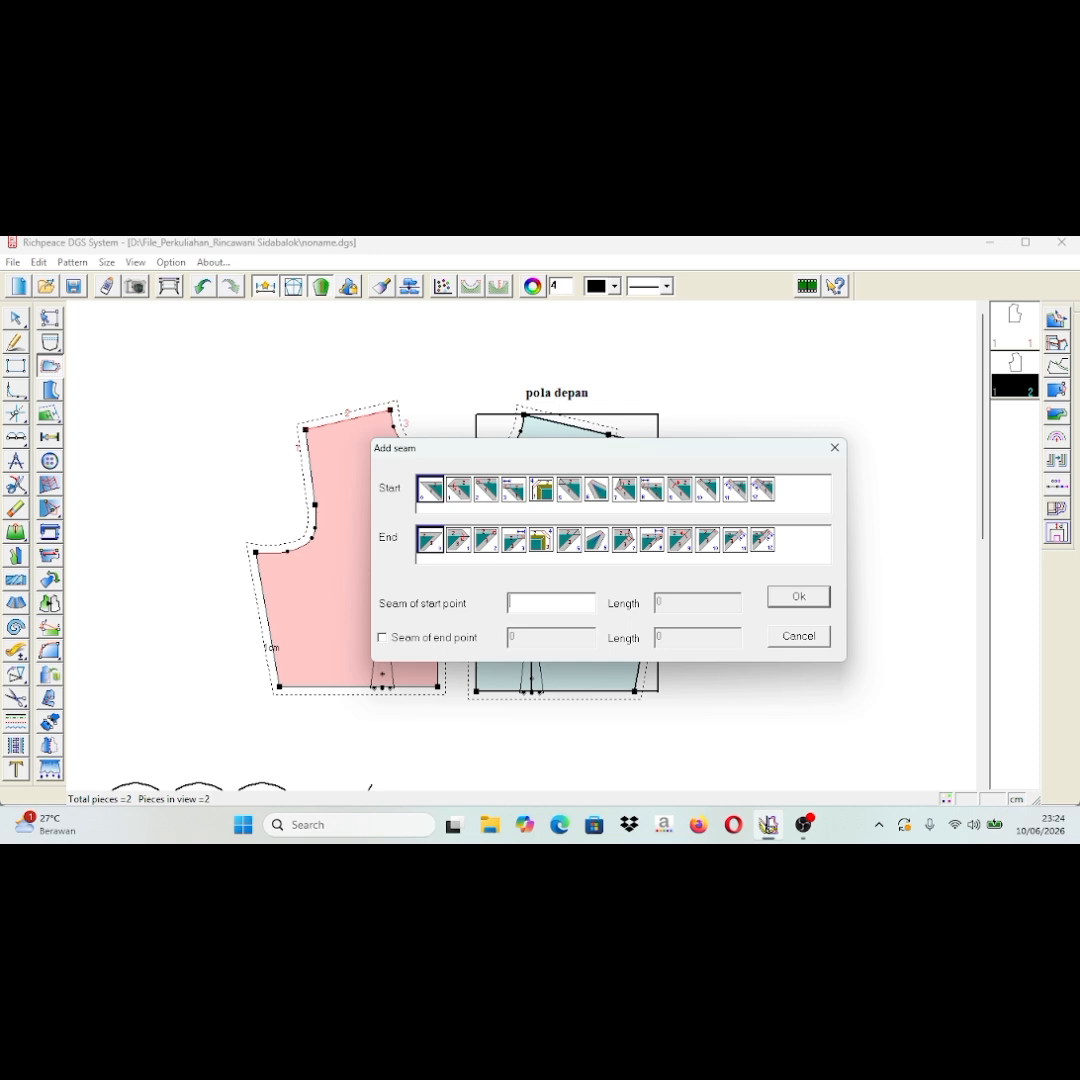
{"action": "left_click", "coordinate": [798, 596]}
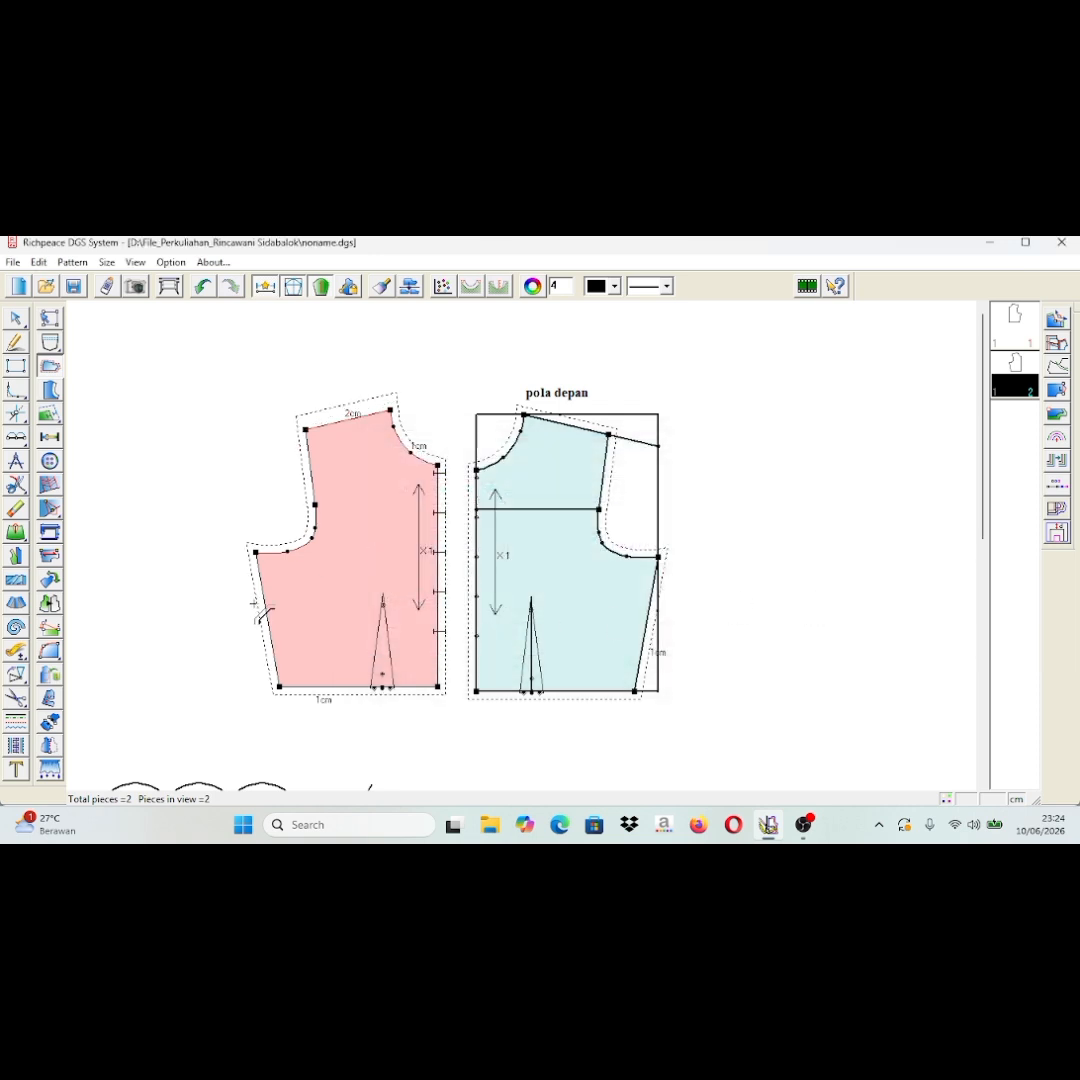
Set the seam allowances of the mirrored copy's side seam and hem to 3 cm each.
{"action": "left_click", "coordinate": [267, 611]}
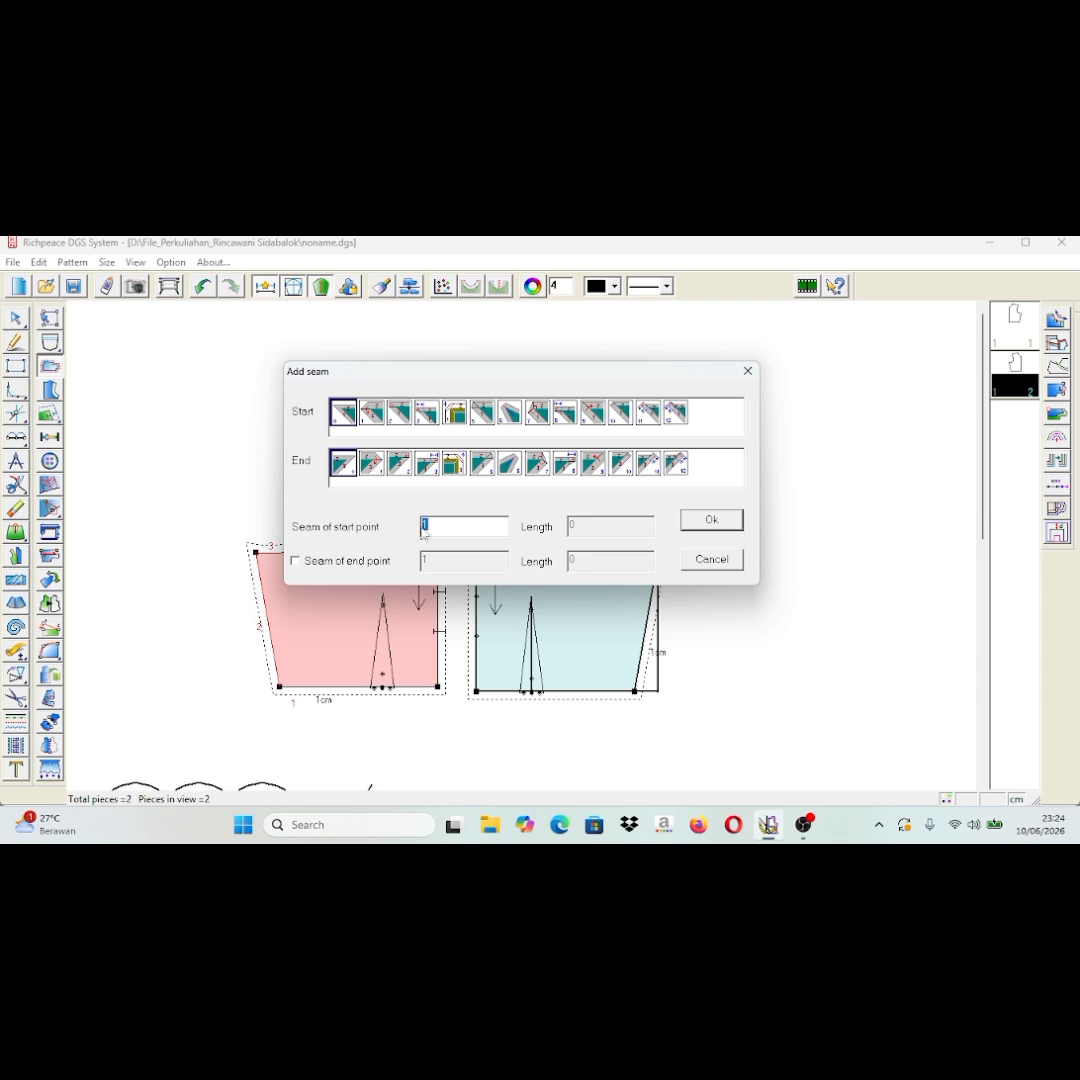
{"action": "type", "text": "3"}
{"action": "left_click", "coordinate": [711, 520]}
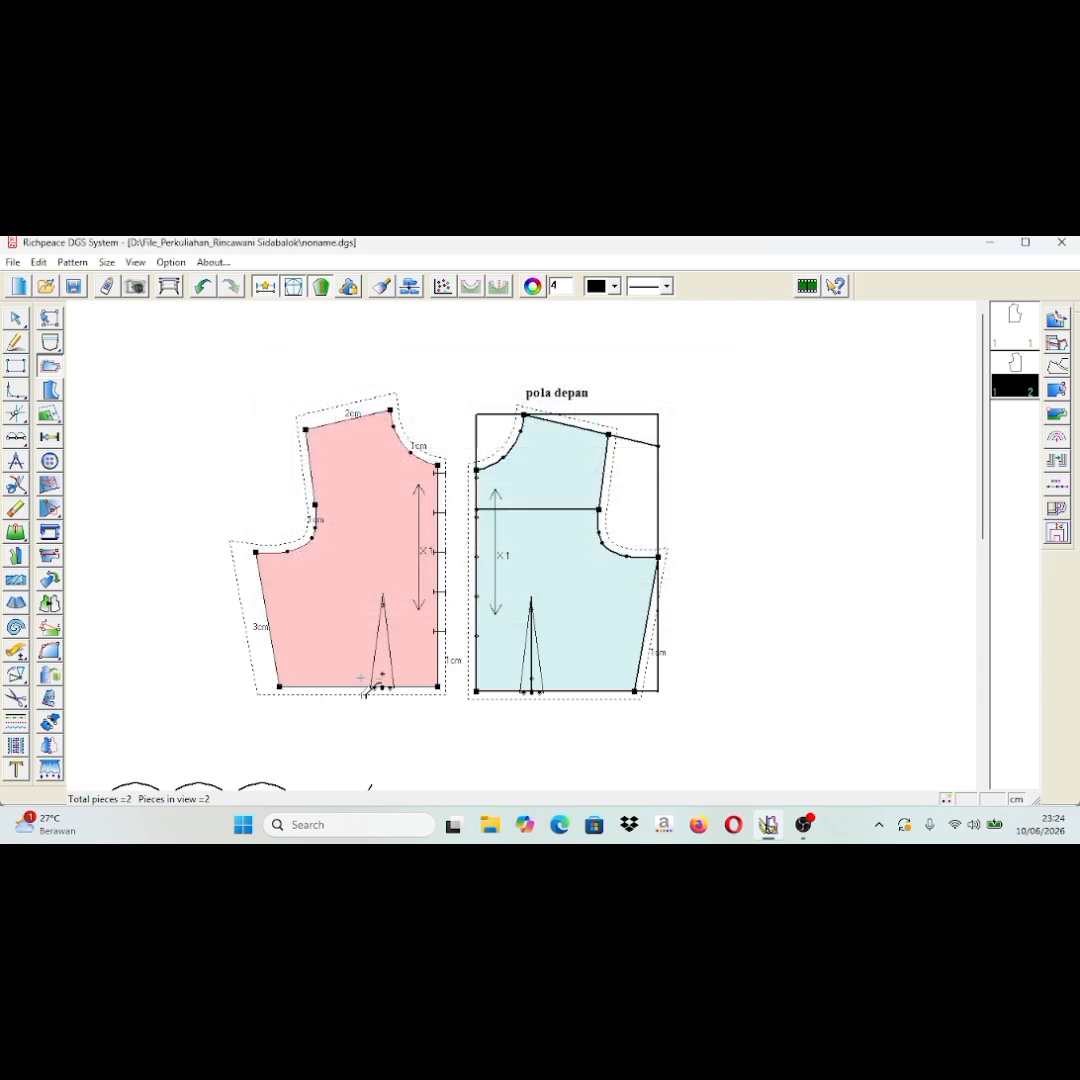
{"action": "left_click", "coordinate": [352, 692]}
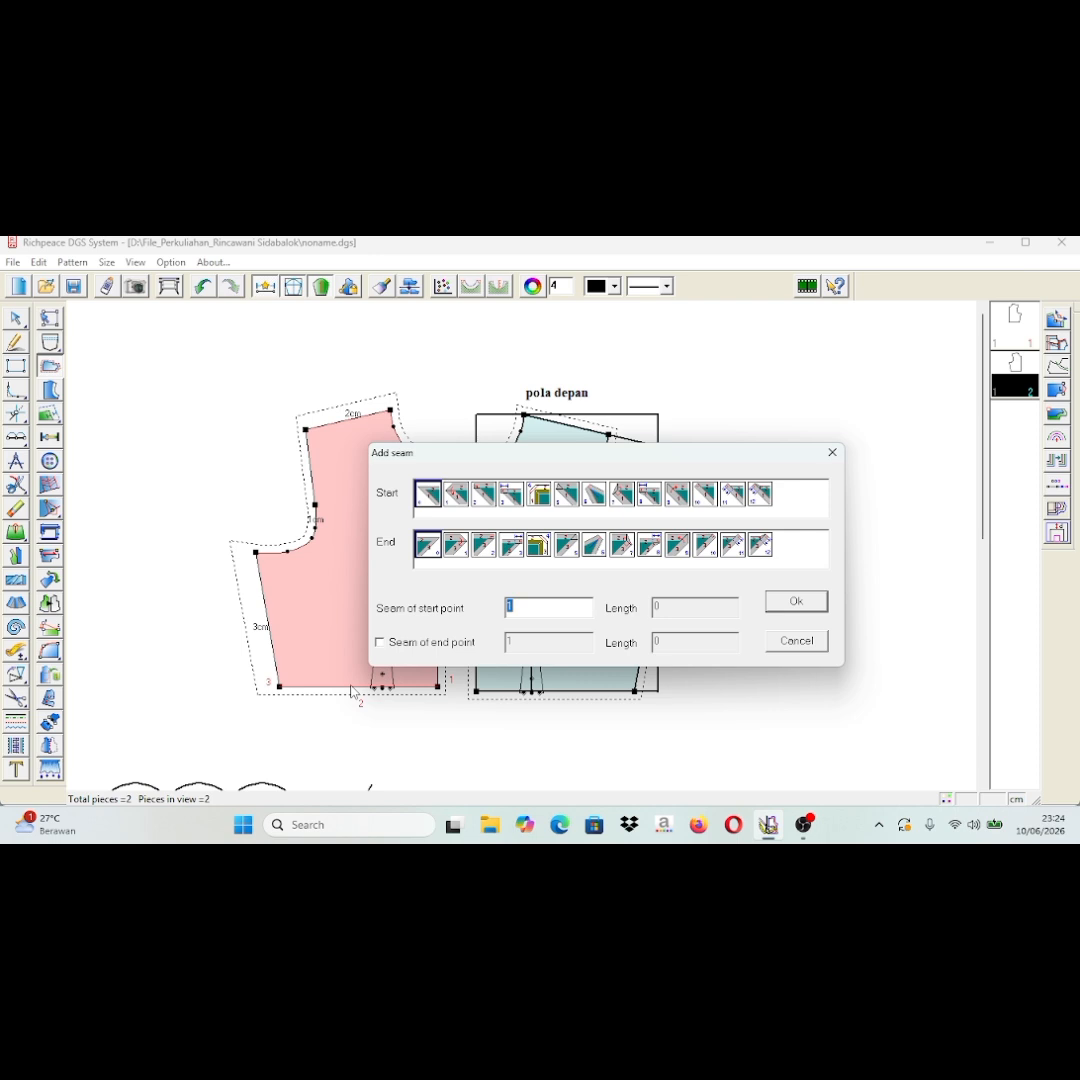
{"action": "type", "text": "3"}
{"action": "left_click", "coordinate": [796, 601]}
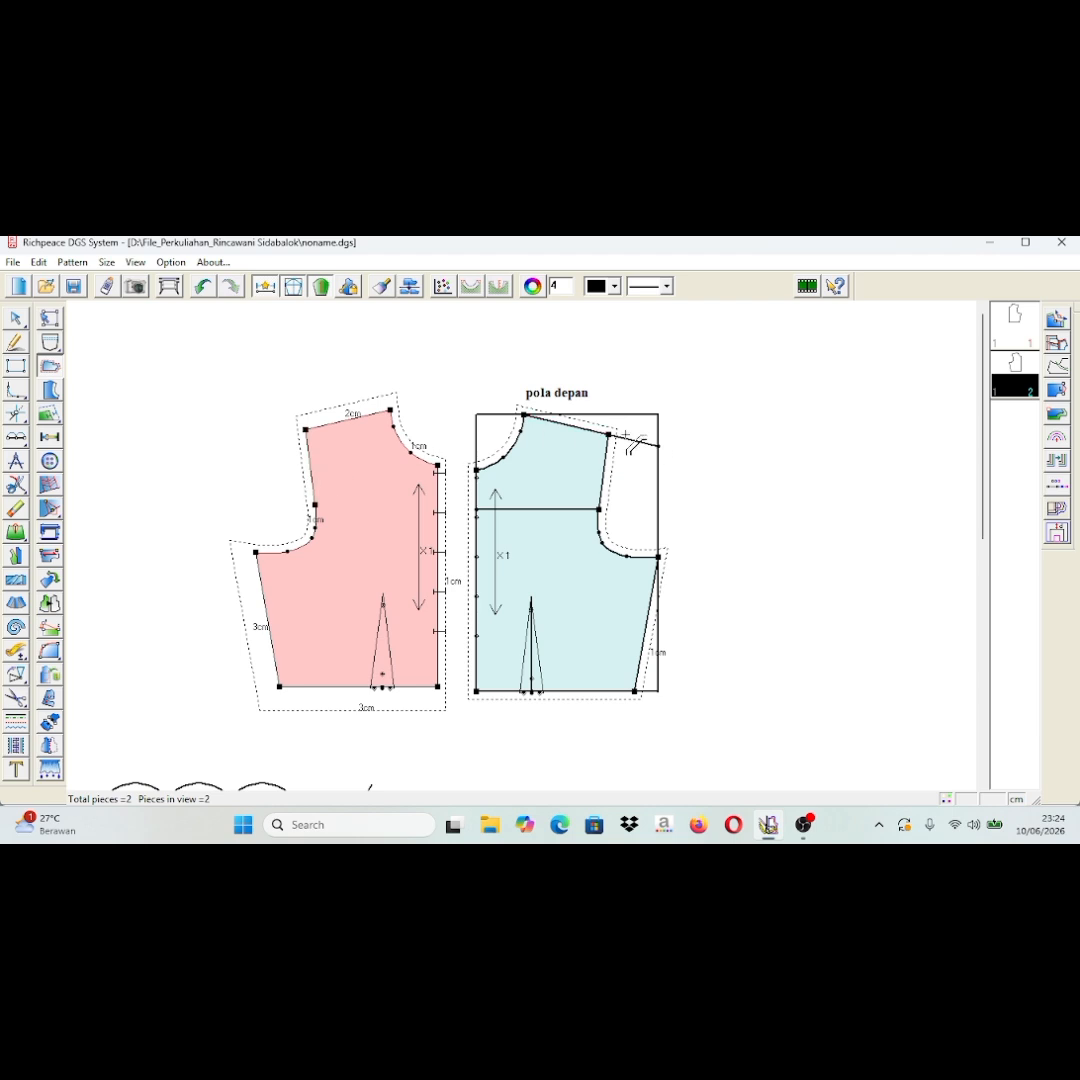
Set the seam allowance of the original bodice's shoulder edge to 2 cm.
{"action": "left_click", "coordinate": [596, 440]}
{"action": "right_click", "coordinate": [595, 441]}
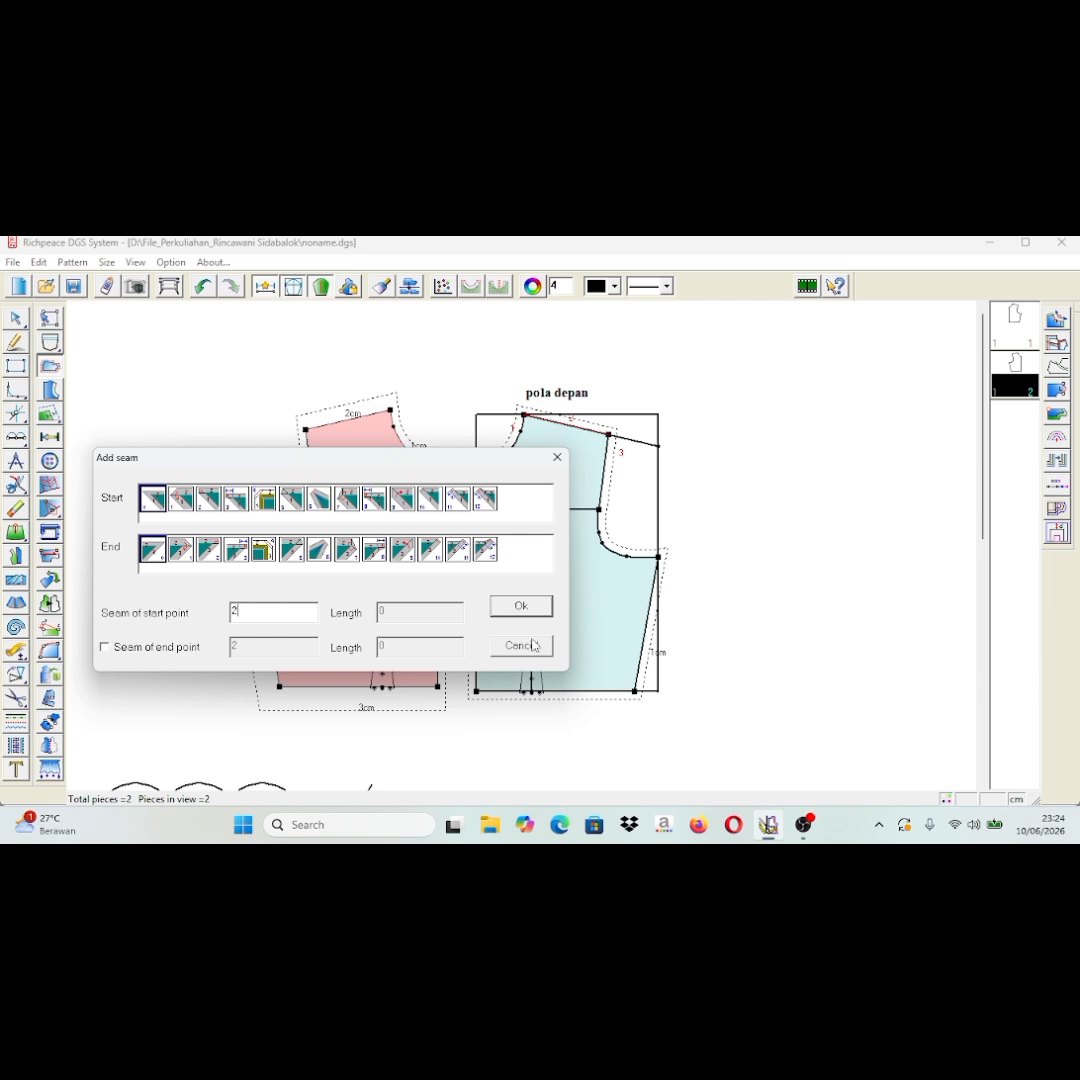
{"action": "left_click", "coordinate": [521, 606]}
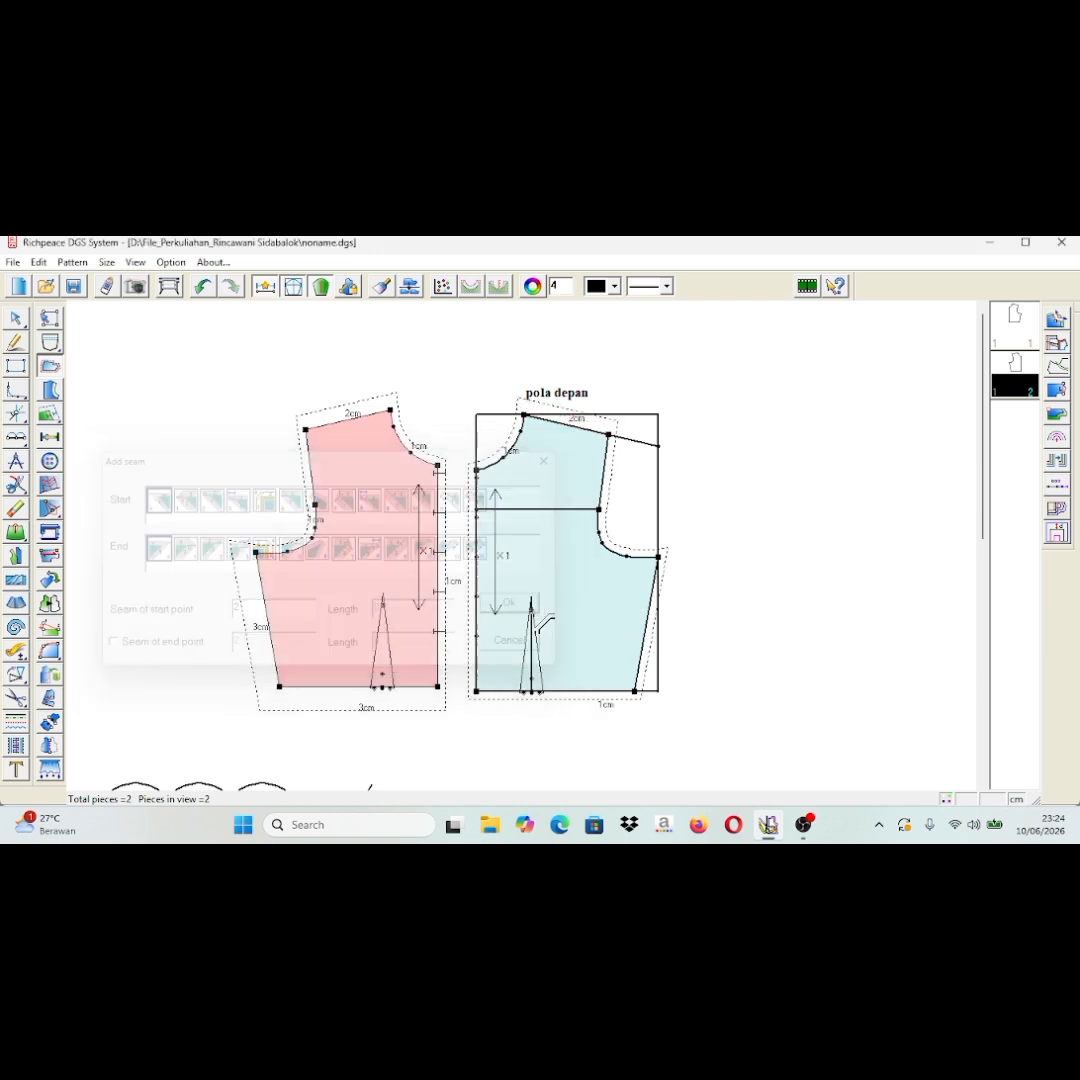
Set the seam allowances of the original bodice's hem and side seam to 3 cm each.
{"action": "right_click", "coordinate": [565, 700]}
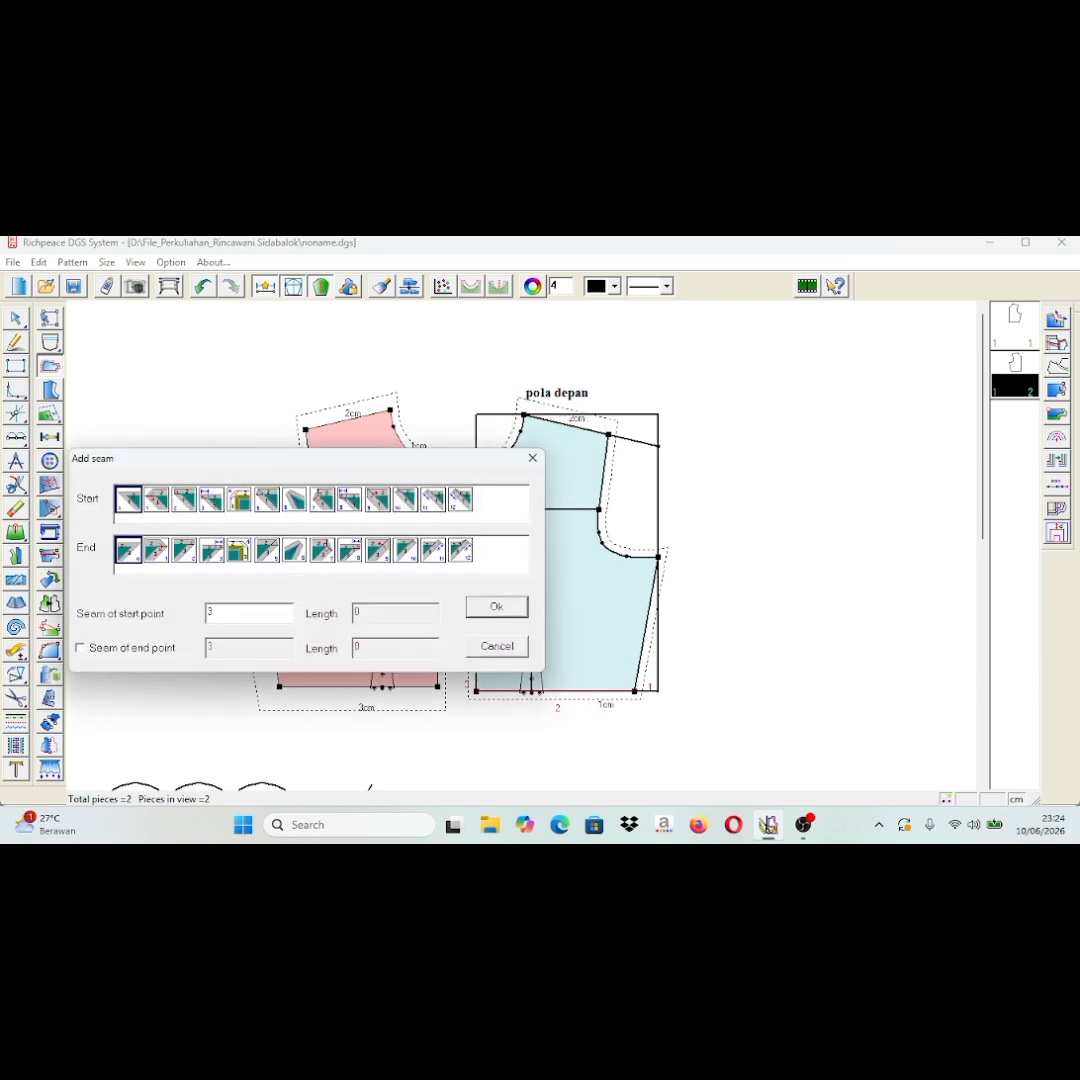
{"action": "left_click", "coordinate": [494, 606]}
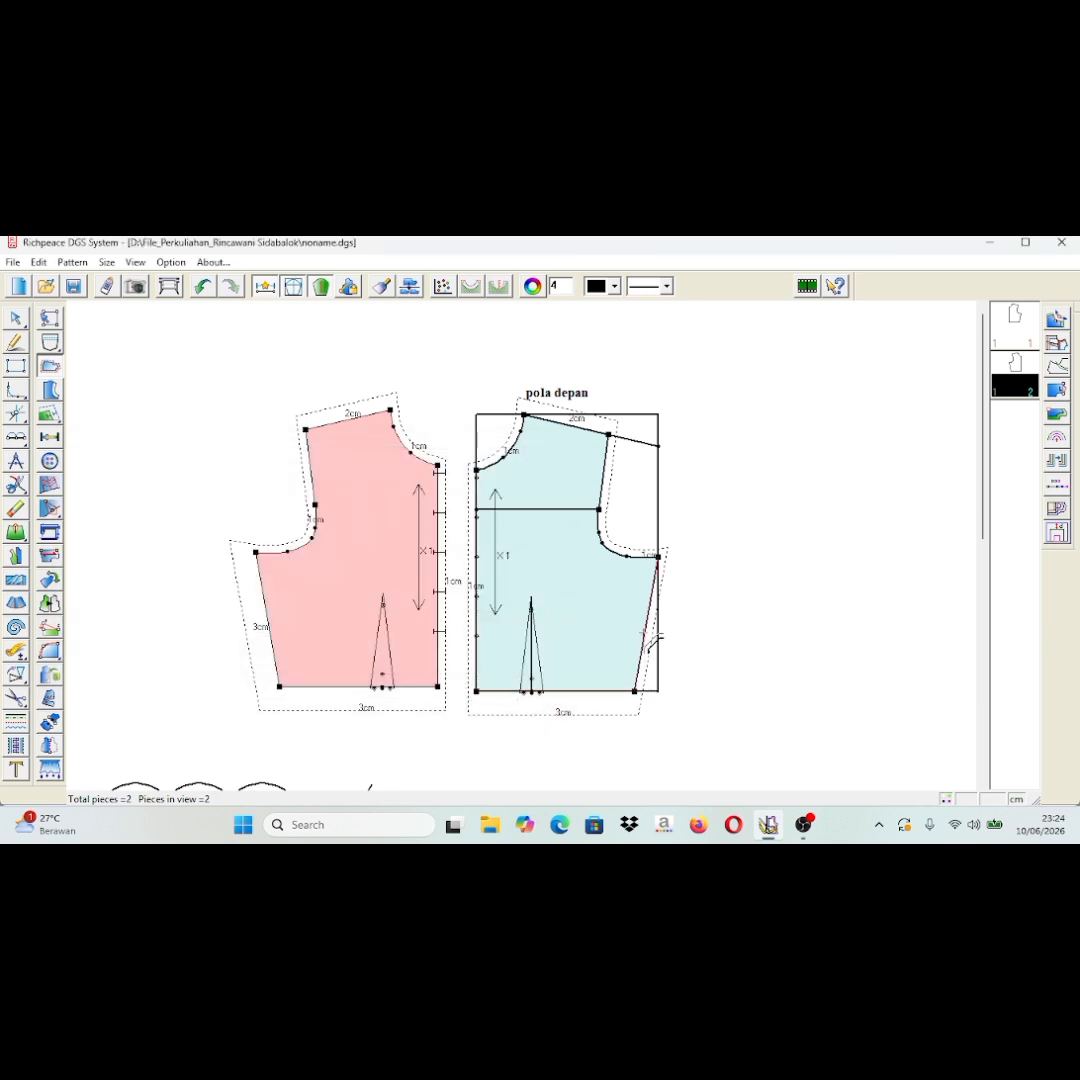
{"action": "left_click", "coordinate": [643, 633]}
{"action": "right_click", "coordinate": [643, 633]}
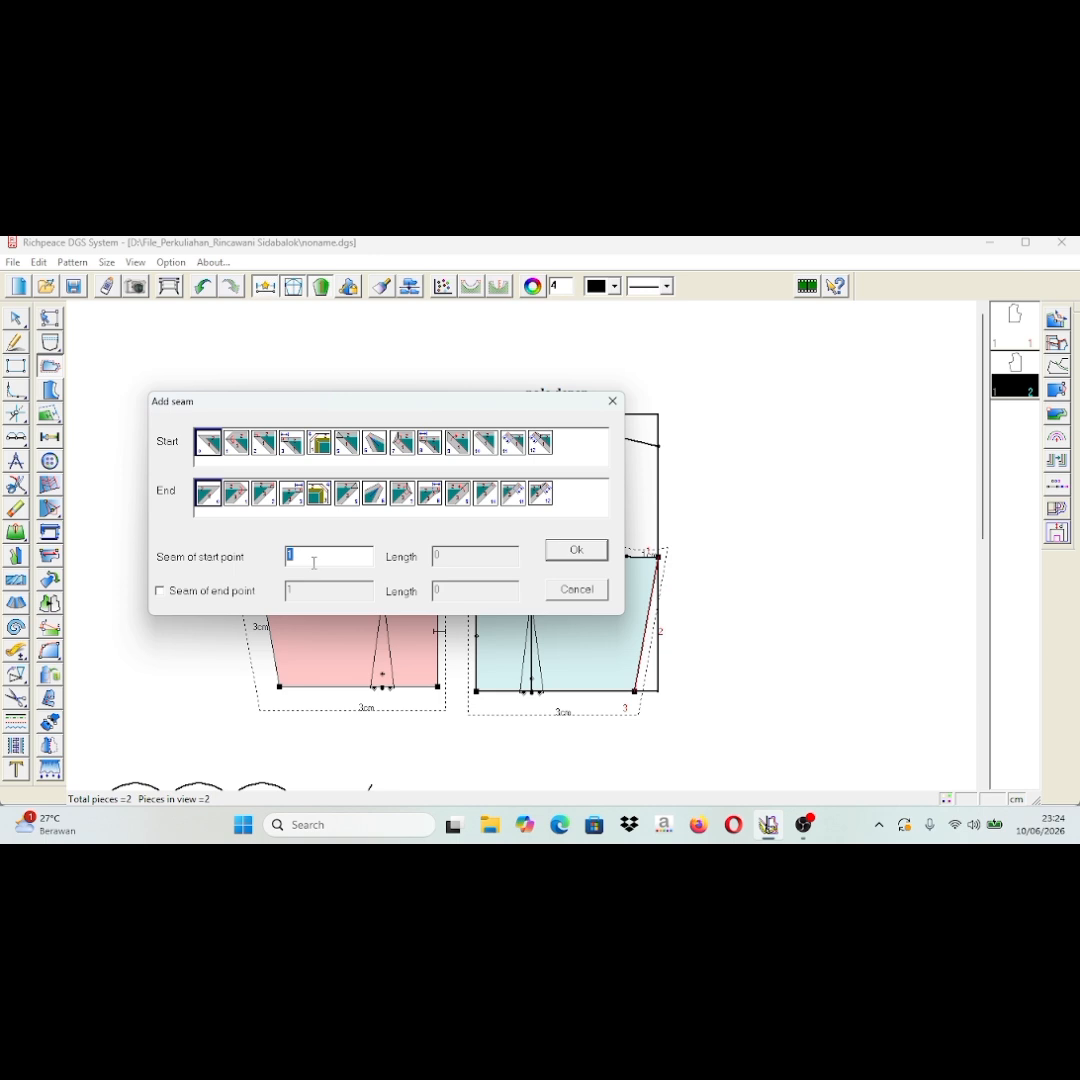
{"action": "left_click", "coordinate": [564, 551]}
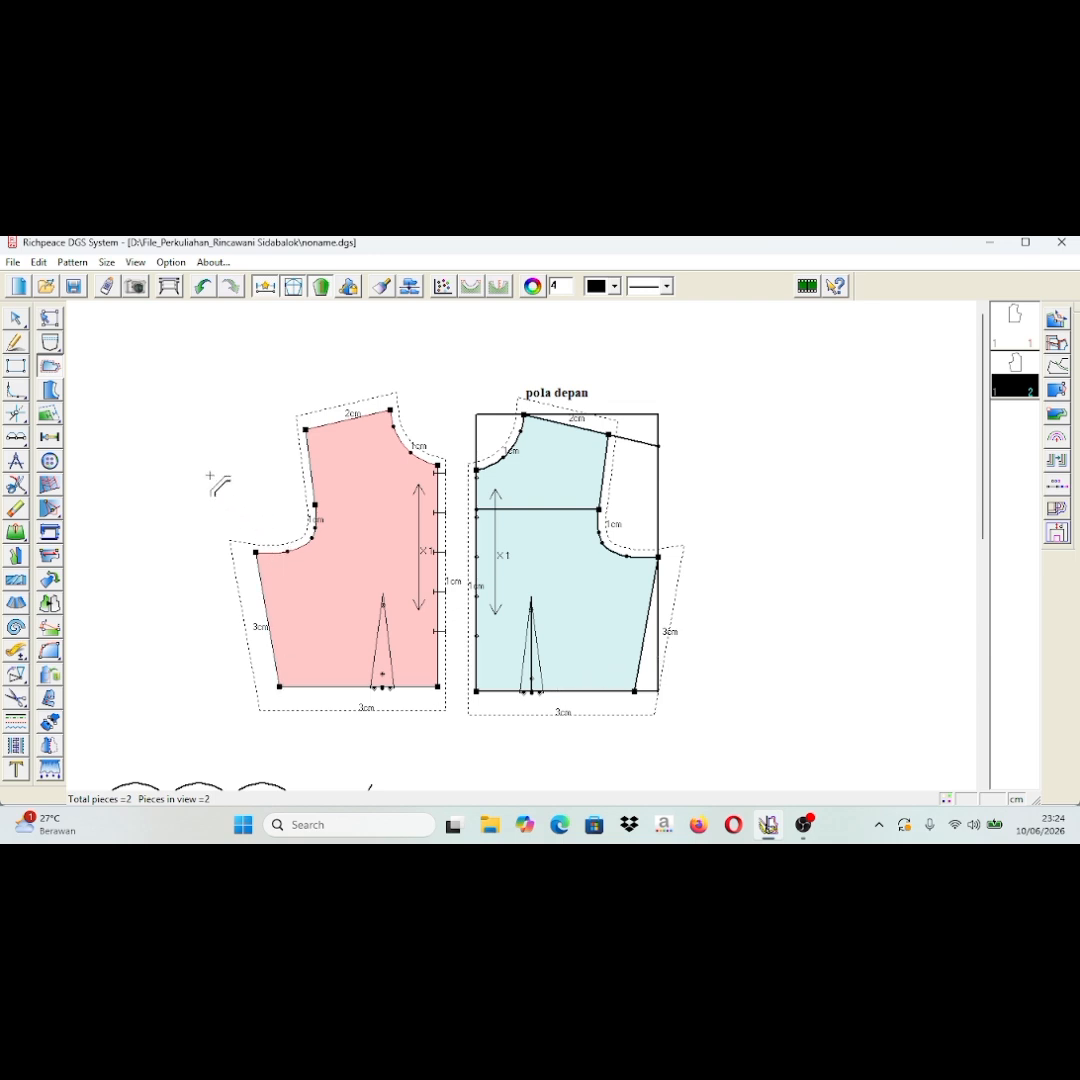
Create an interlining piece along the mirrored copy's neckline, keeping the seam, and separate it from the bodice by moving both pieces apart.
{"action": "left_click", "coordinate": [55, 392]}
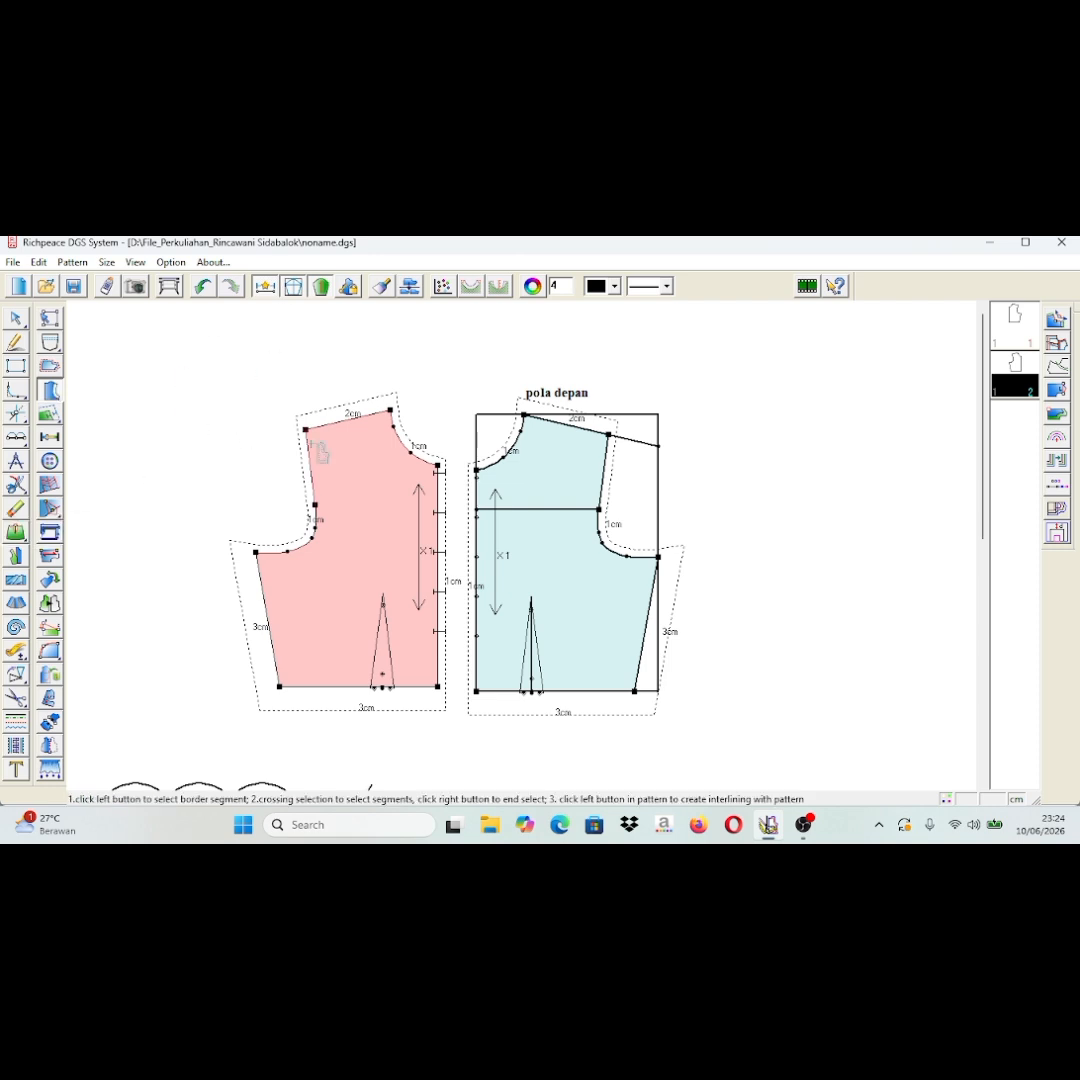
{"action": "left_click", "coordinate": [404, 446]}
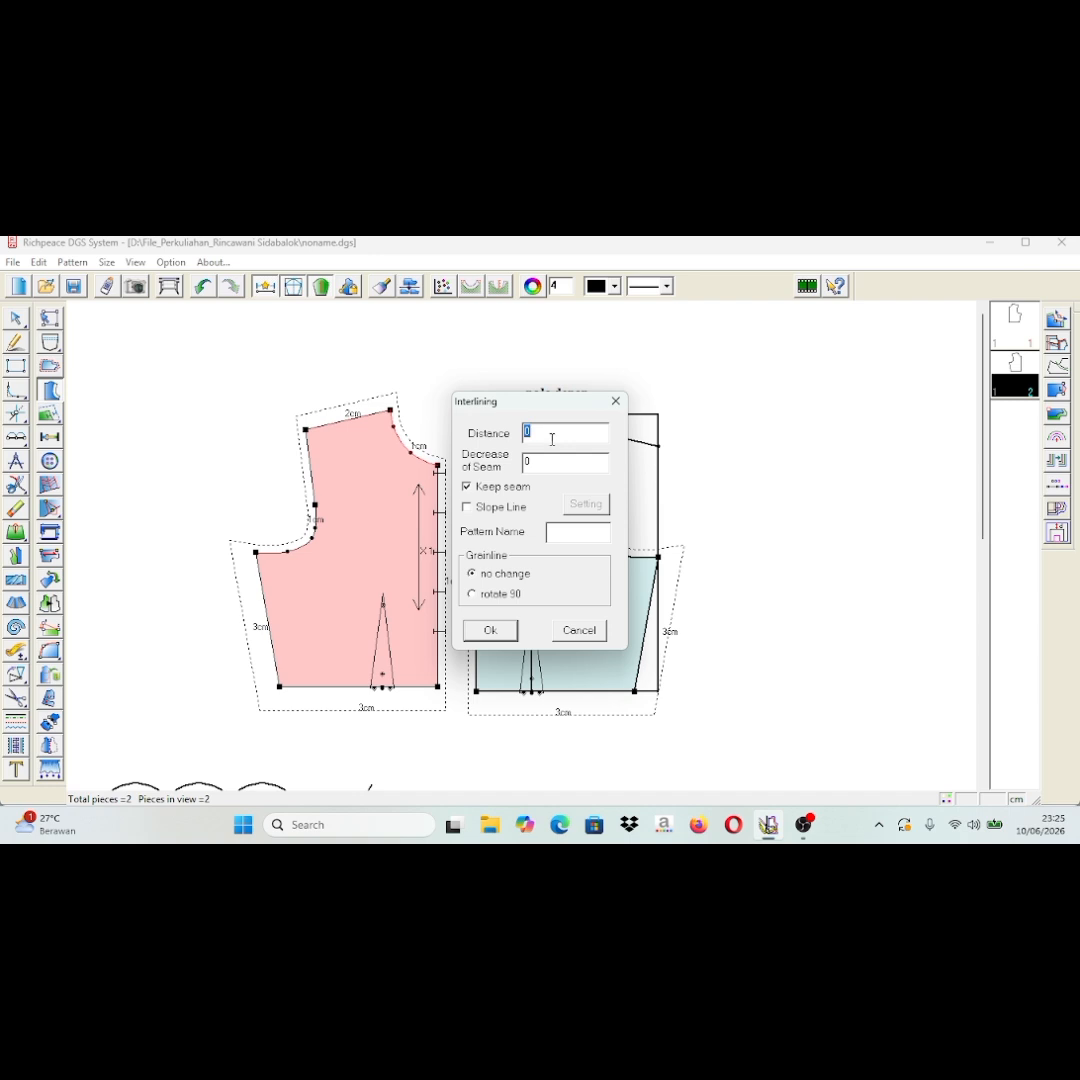
{"action": "left_click", "coordinate": [492, 631]}
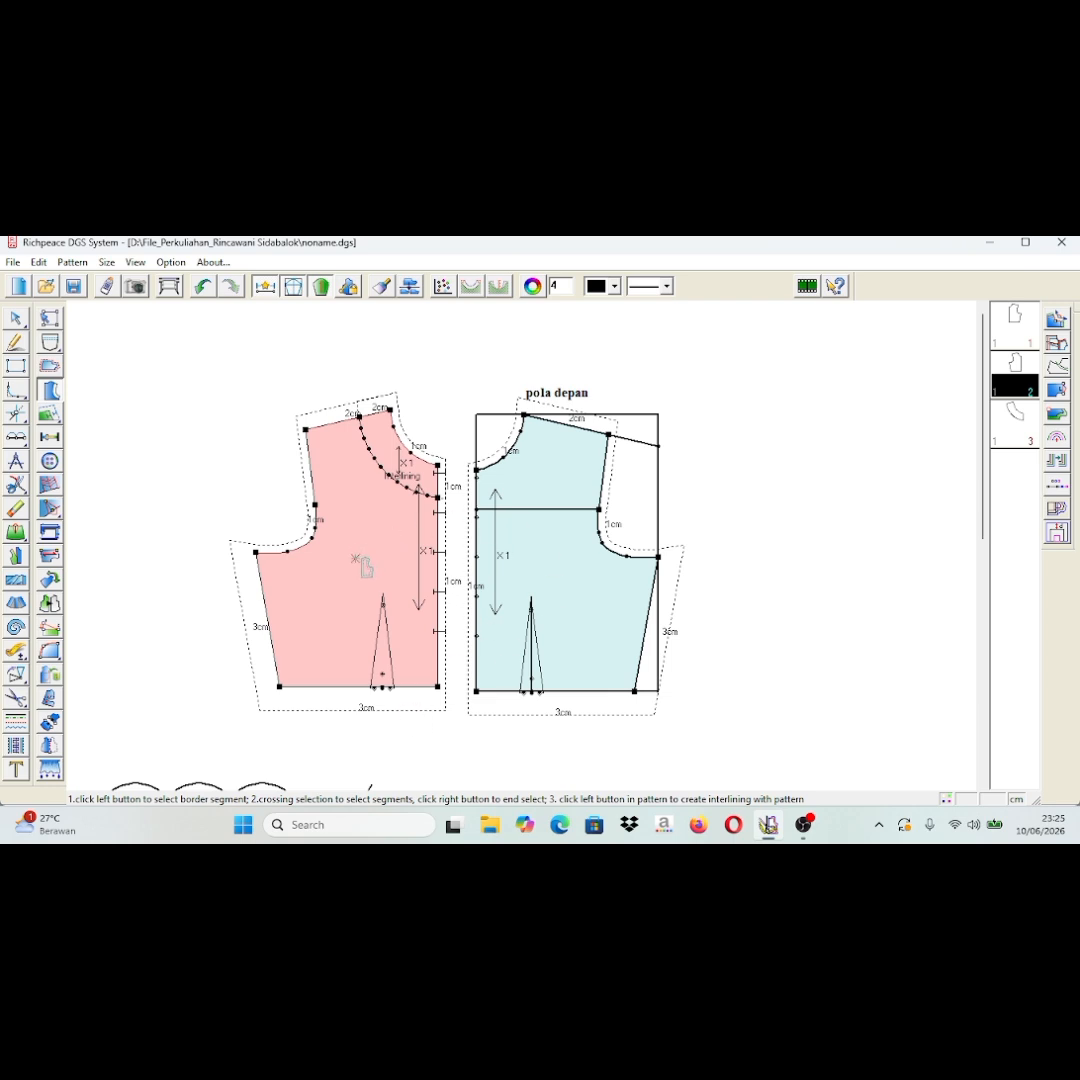
{"action": "left_click_drag", "start_coordinate": [355, 558], "coordinate": [284, 581]}
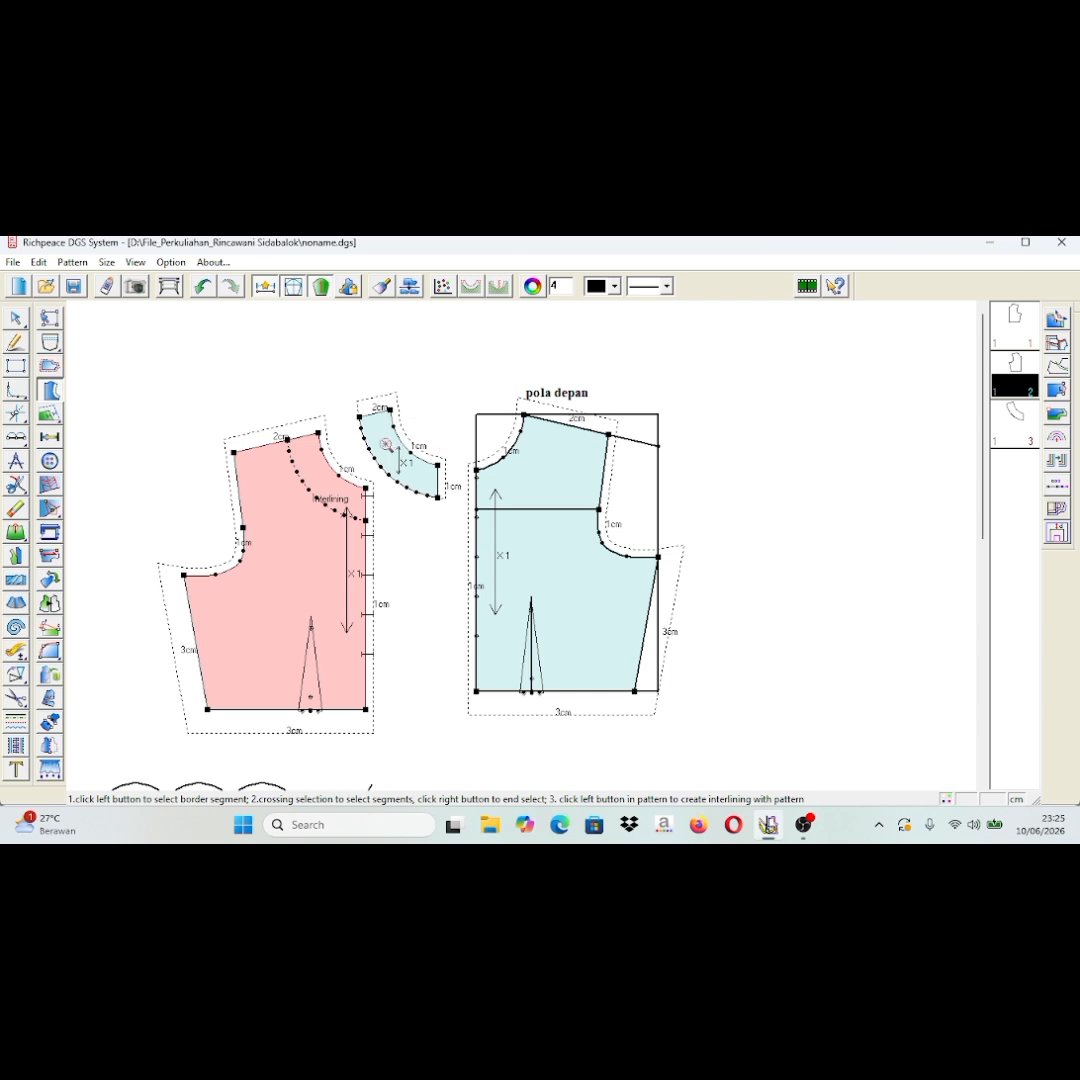
{"action": "left_click_drag", "start_coordinate": [397, 455], "coordinate": [351, 376]}
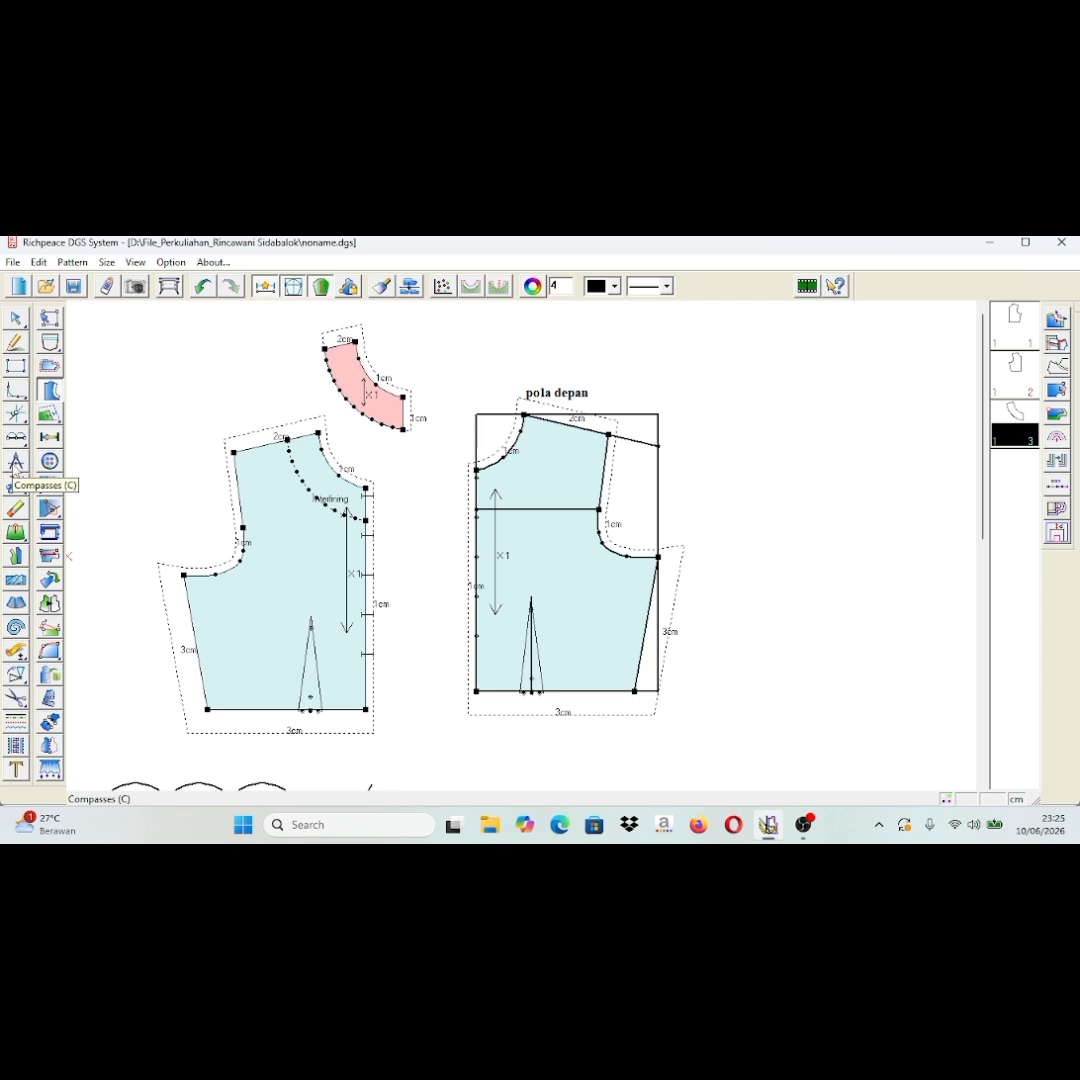
Draw a vertical line about 36.2 cm long in the empty area below and beside the original bodice.
{"action": "left_click", "coordinate": [15, 465]}
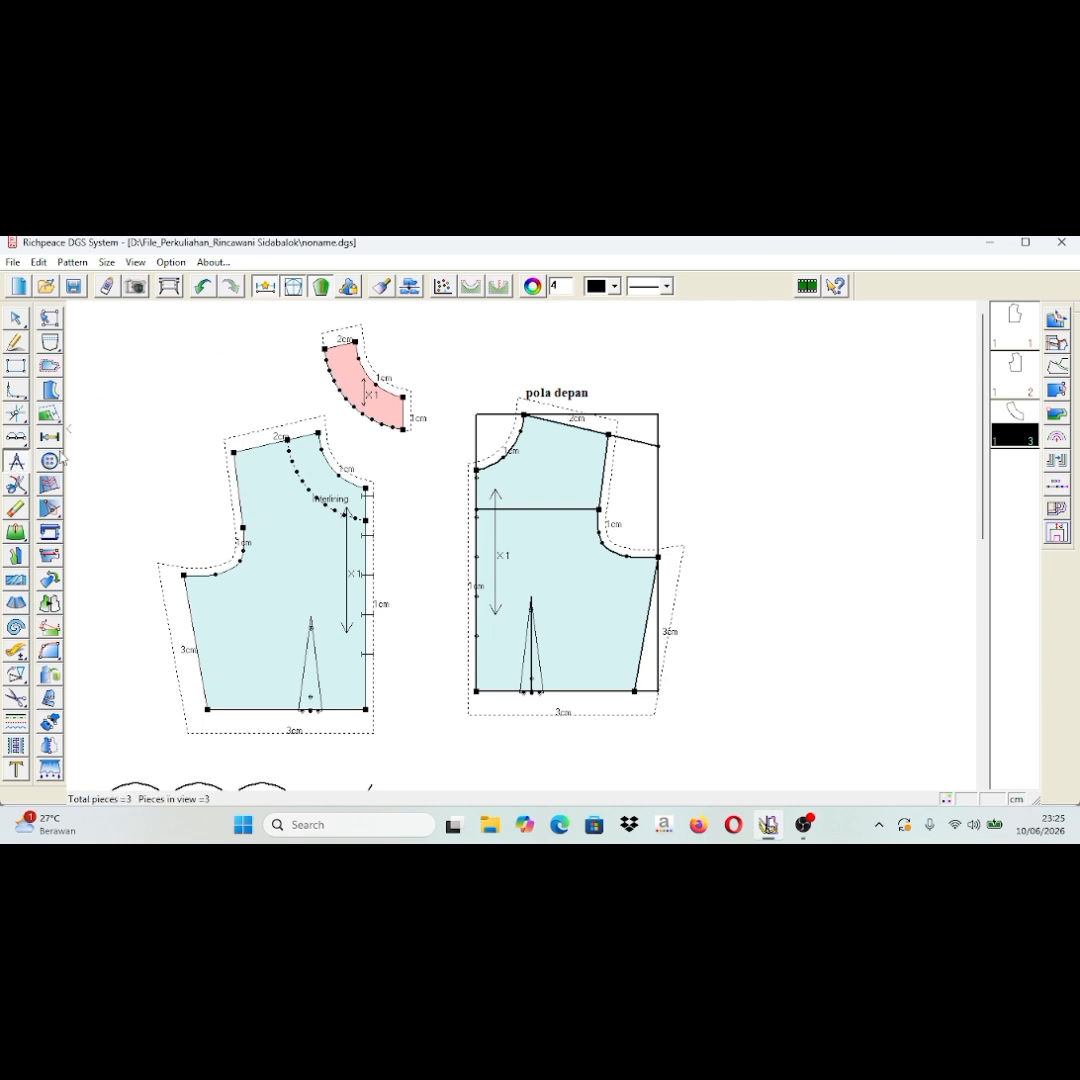
{"action": "scroll", "coordinate": [718, 465], "scroll_direction": "down", "scroll_amount": 3}
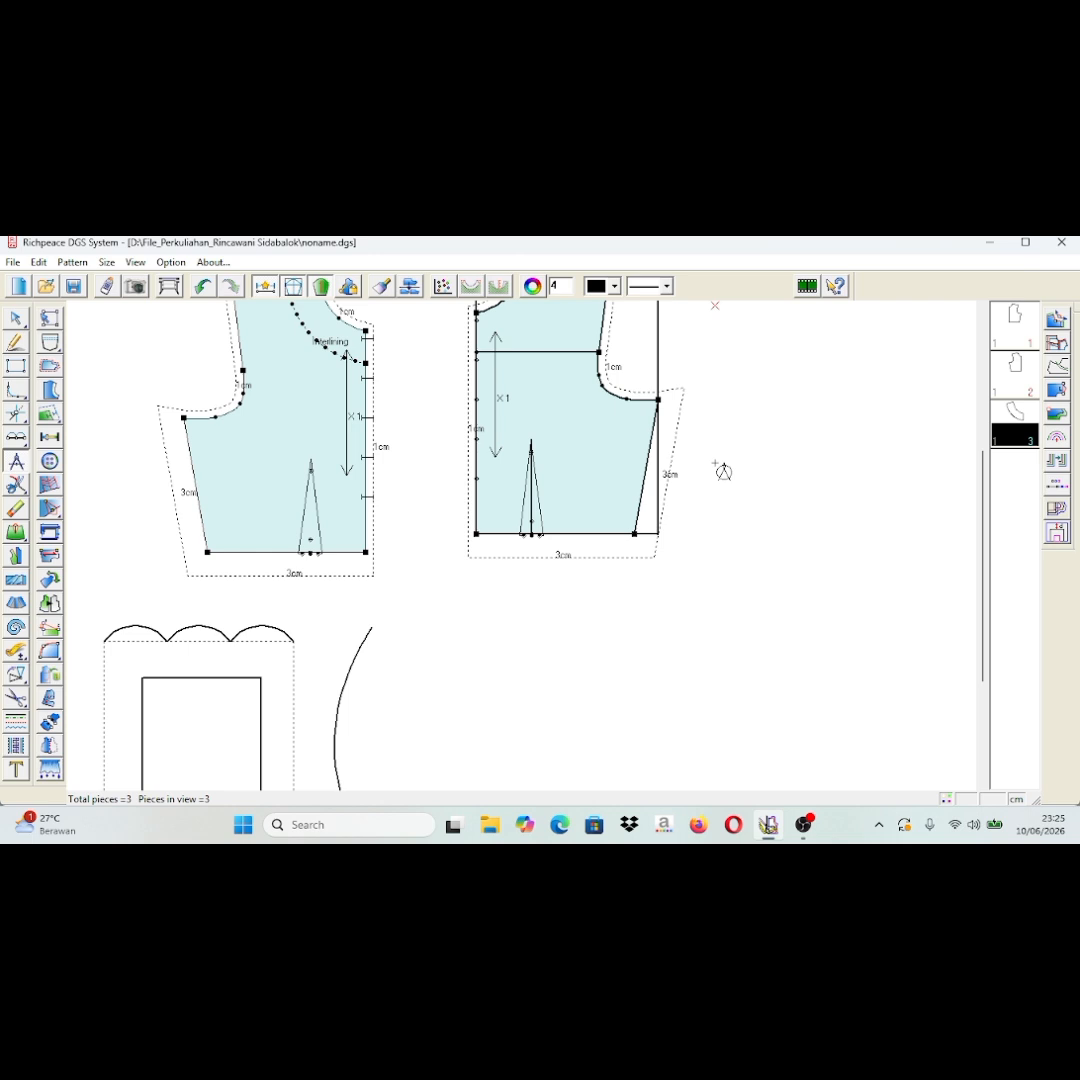
{"action": "scroll", "coordinate": [718, 470], "scroll_direction": "up", "scroll_amount": 5}
{"action": "scroll", "coordinate": [718, 470], "scroll_direction": "down", "scroll_amount": 4}
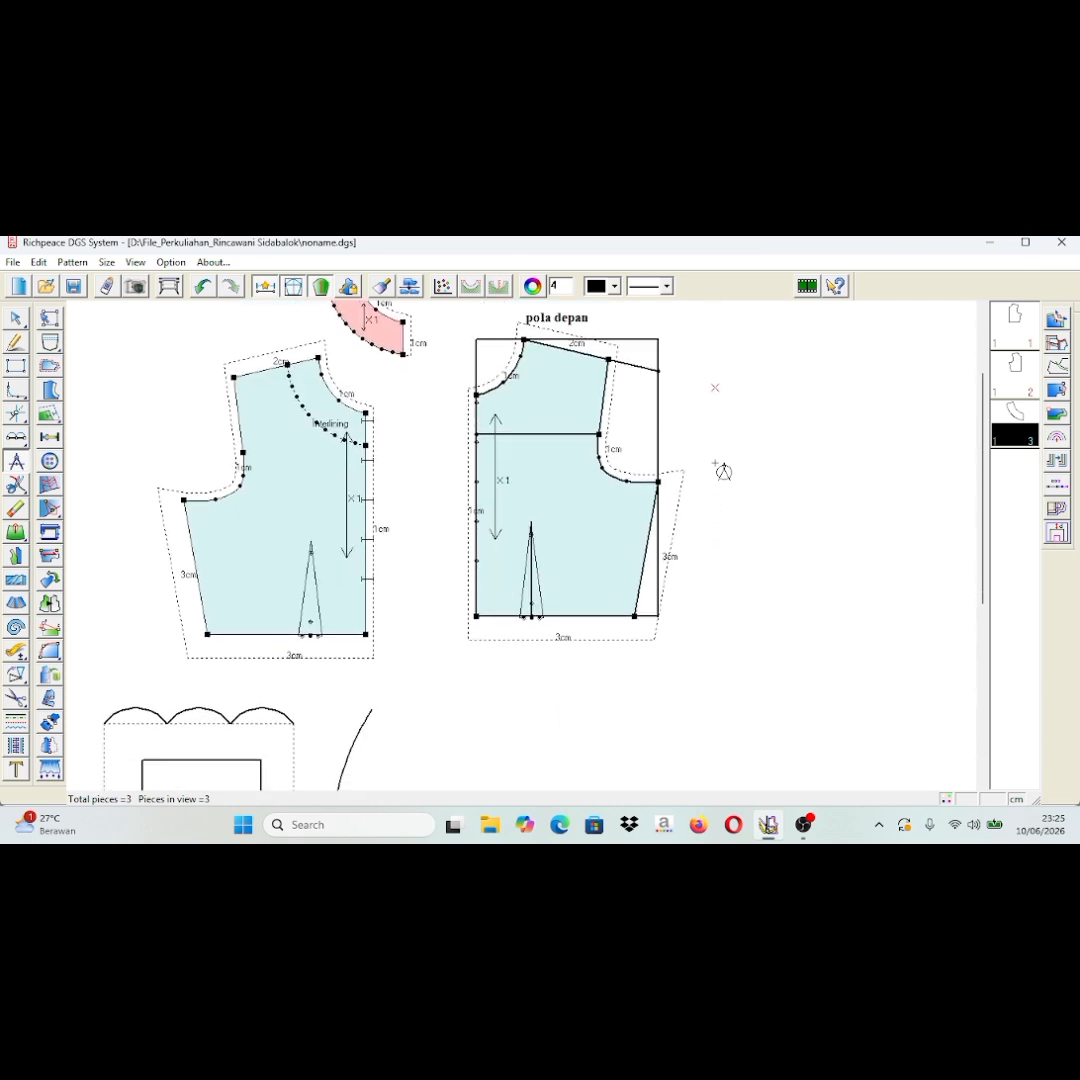
{"action": "left_click", "coordinate": [15, 341]}
{"action": "scroll", "coordinate": [807, 610], "scroll_direction": "down", "scroll_amount": 4}
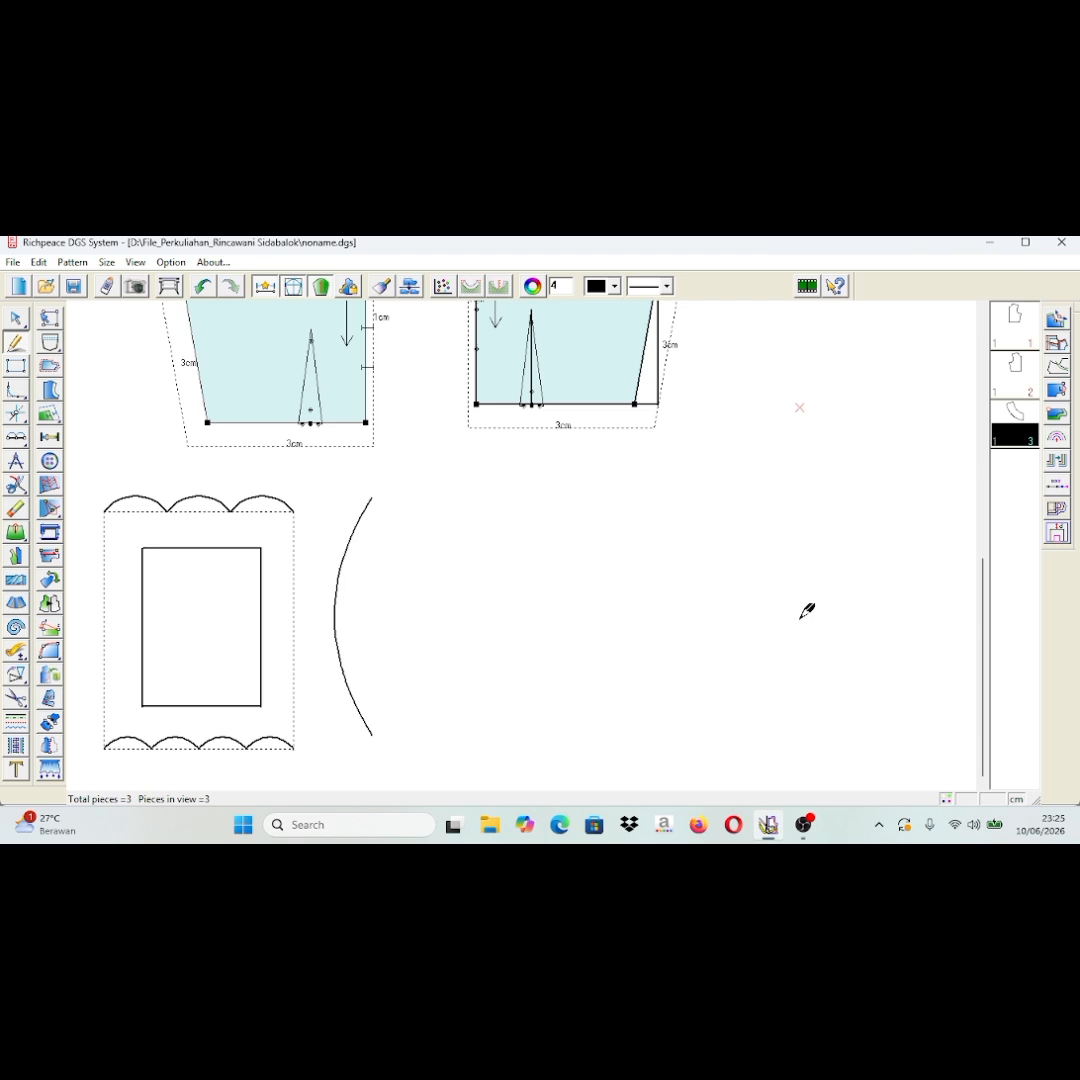
{"action": "right_click", "coordinate": [713, 463]}
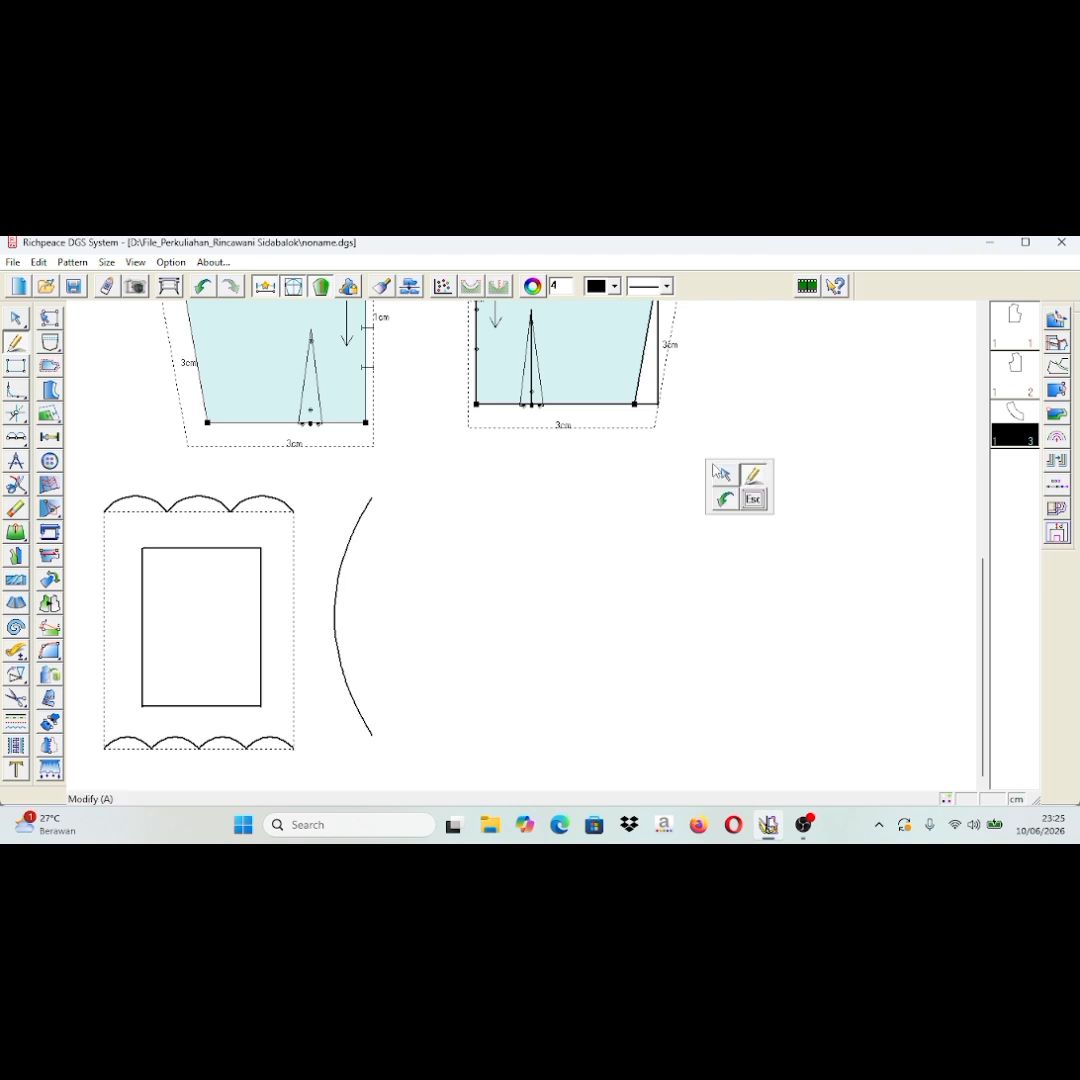
{"action": "left_click", "coordinate": [754, 475]}
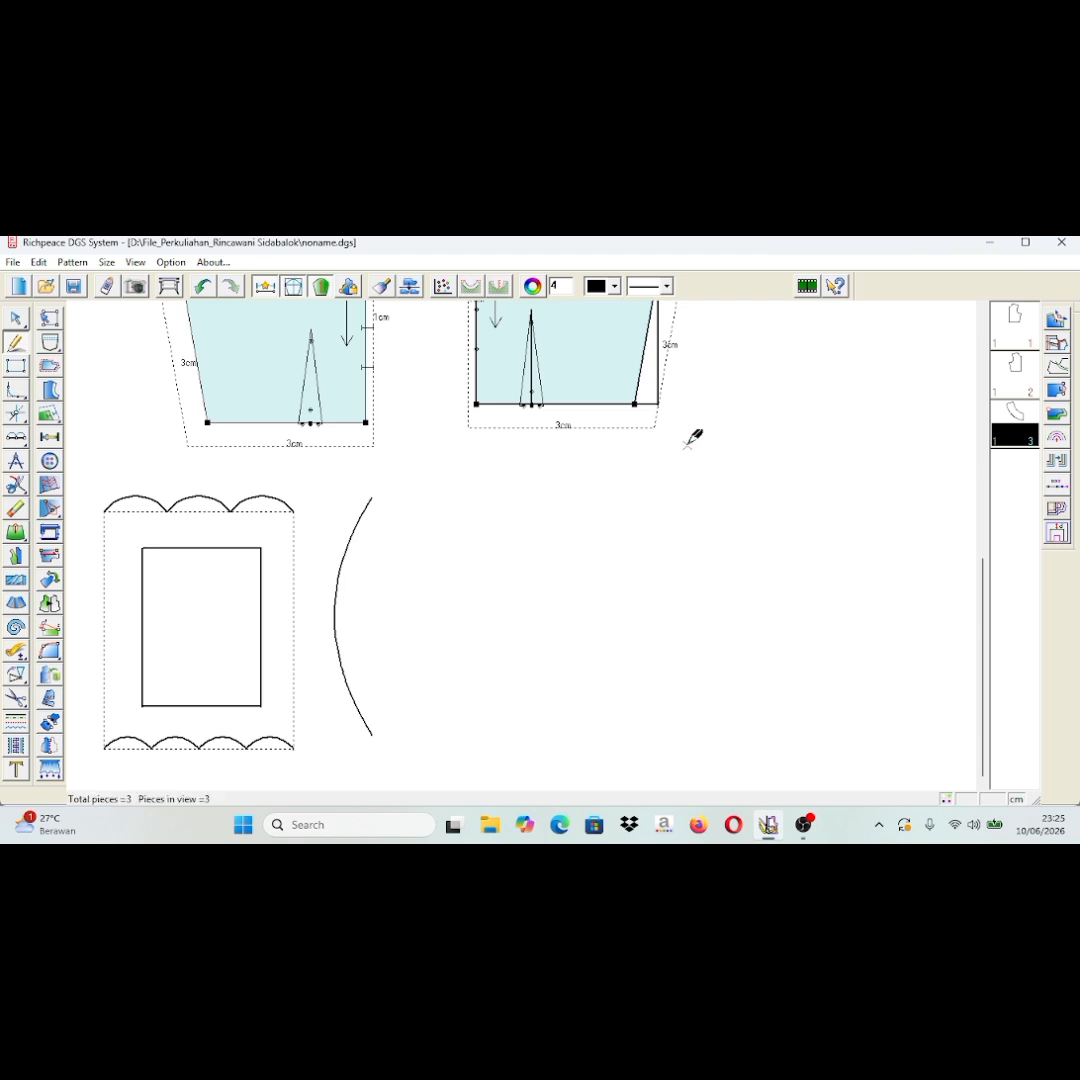
{"action": "left_click", "coordinate": [688, 445]}
{"action": "left_click", "coordinate": [727, 732]}
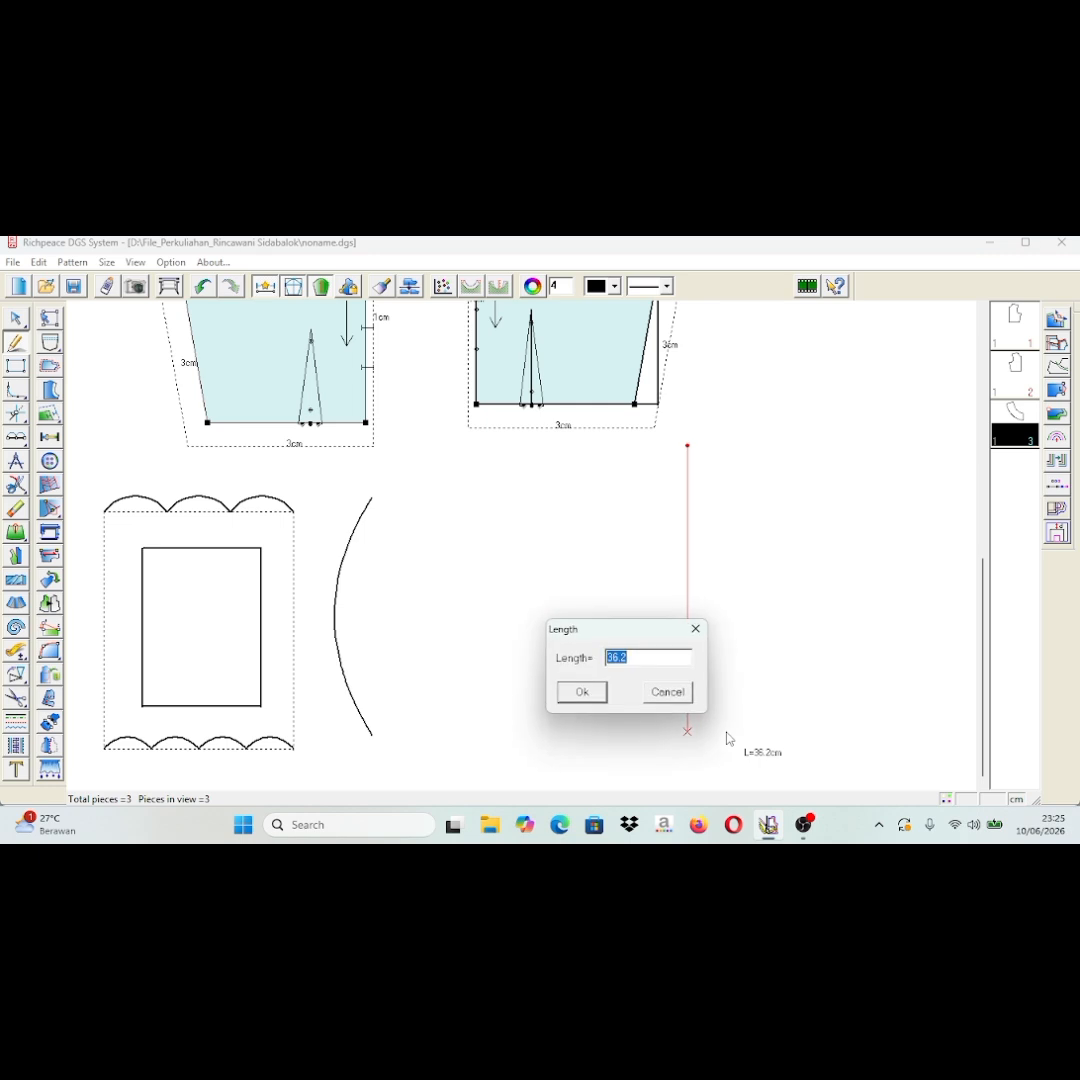
{"action": "left_click", "coordinate": [590, 694]}
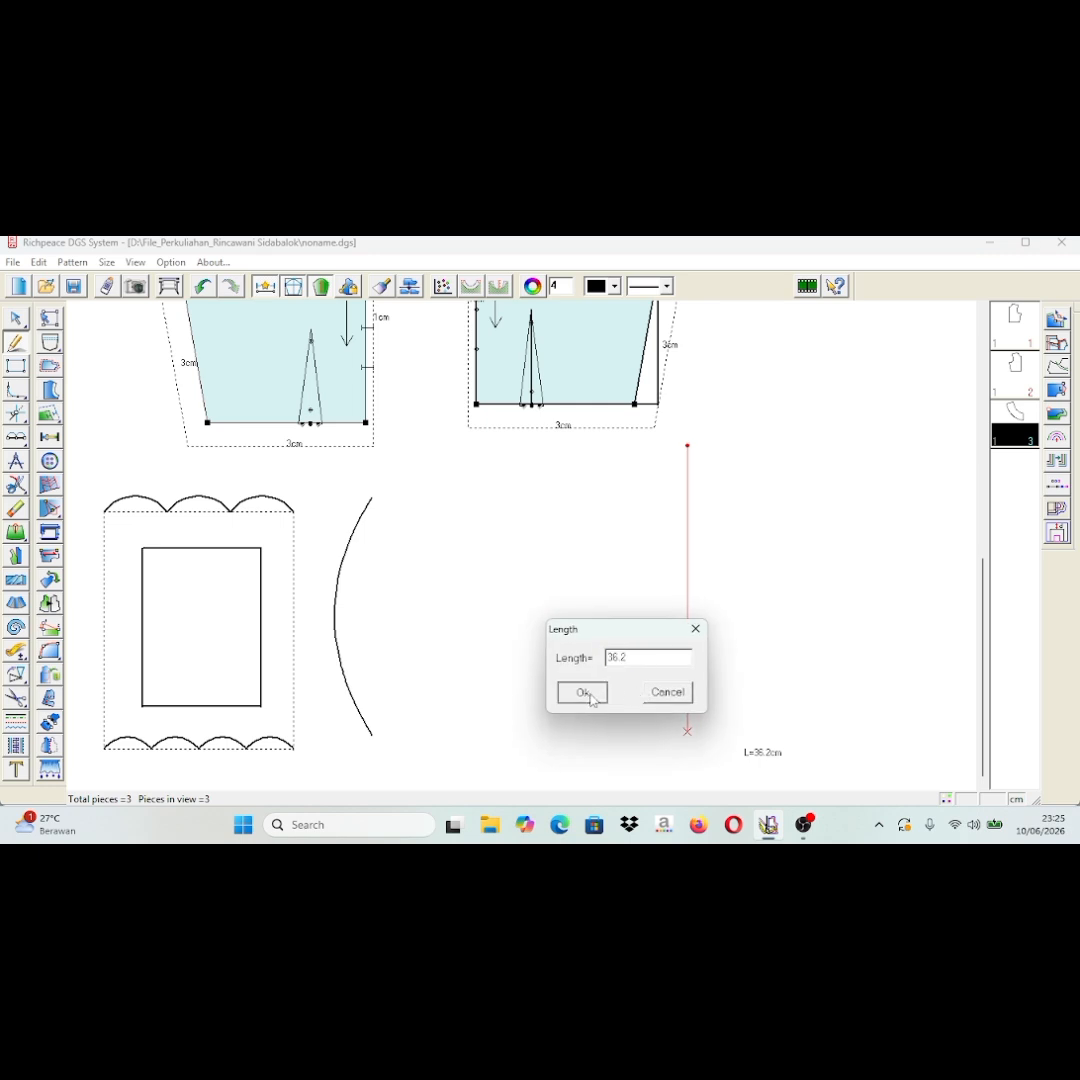
Draw a horizontal line about 27.7 cm long across the upper part of the new vertical line.
{"action": "left_click", "coordinate": [573, 537]}
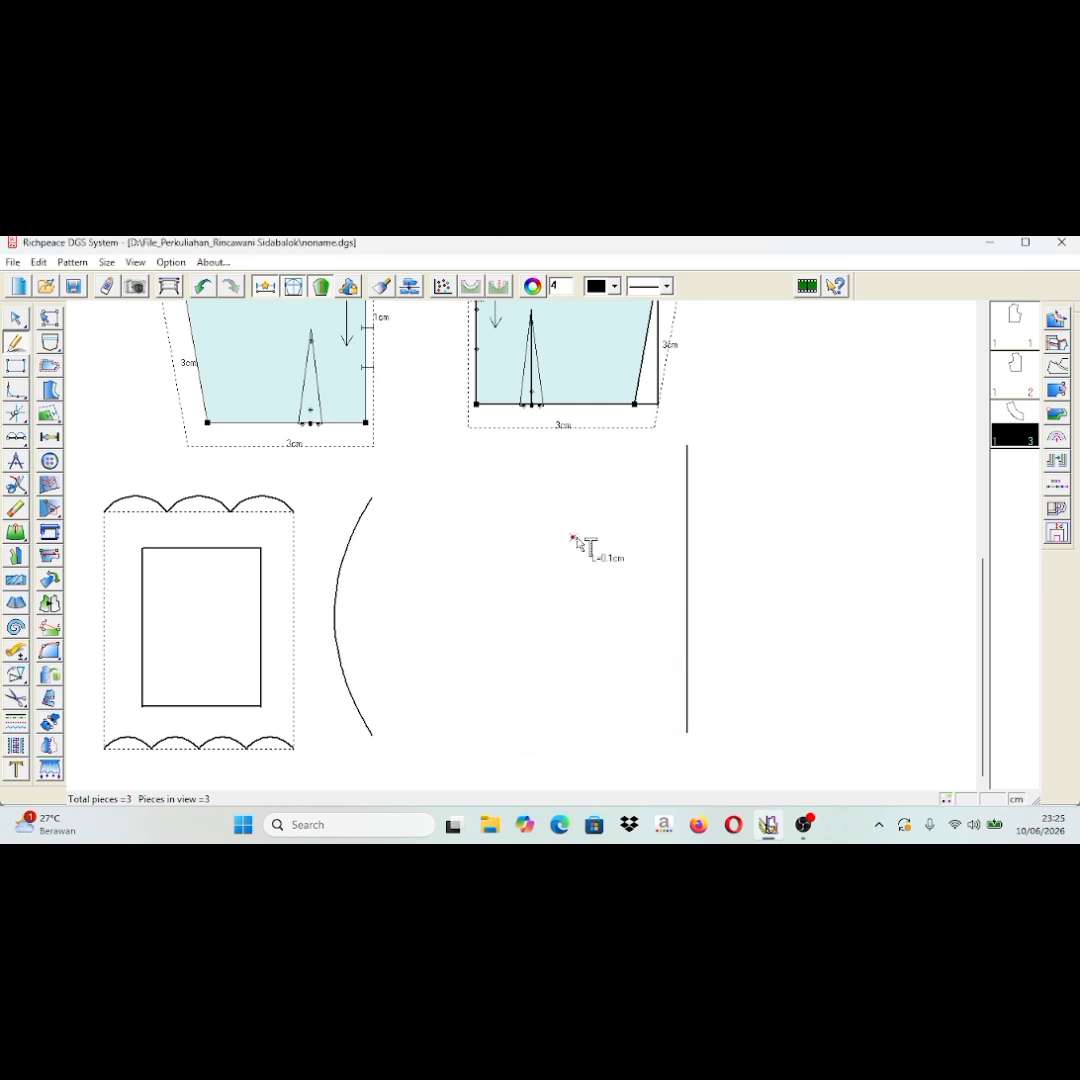
{"action": "left_click", "coordinate": [792, 538]}
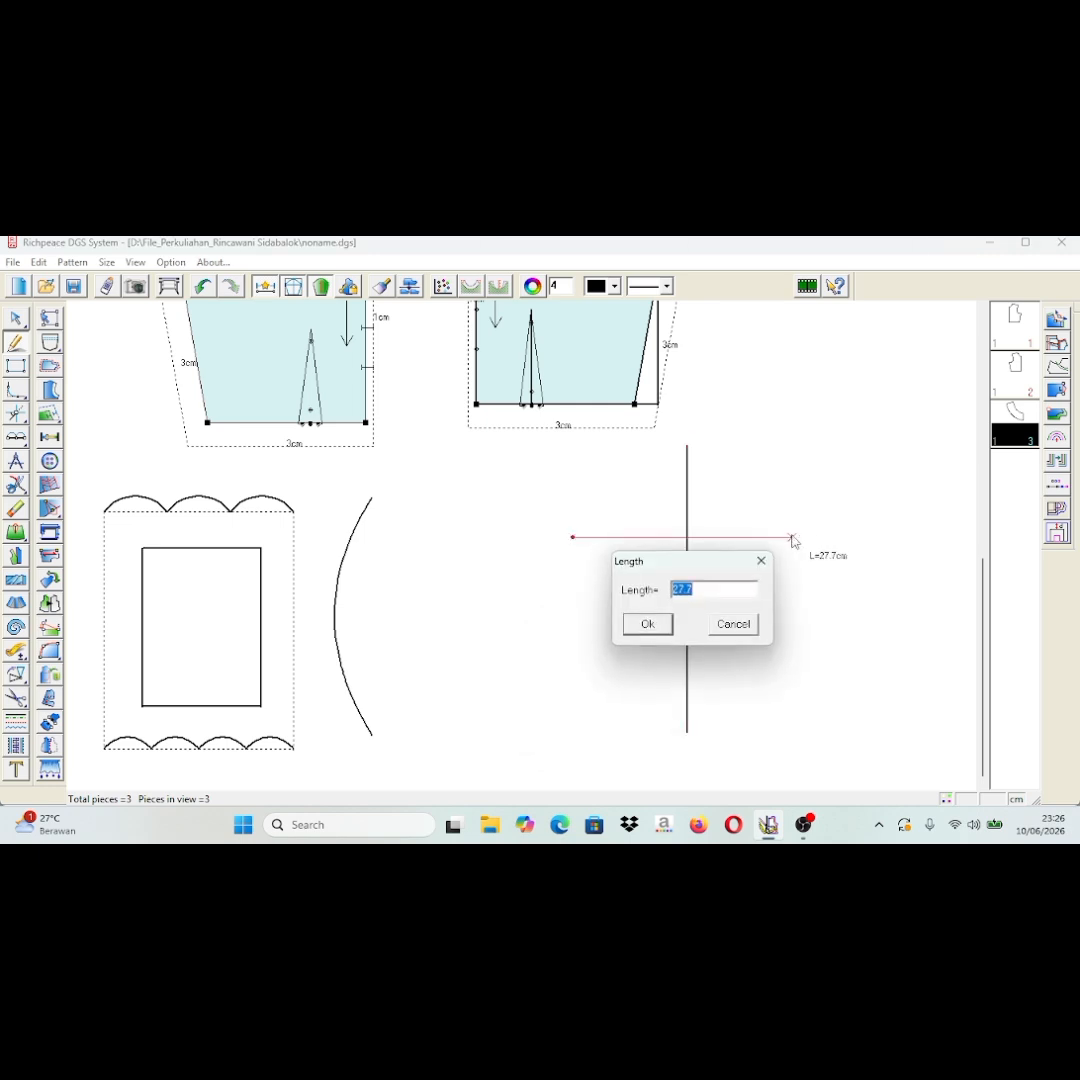
{"action": "left_click", "coordinate": [644, 622]}
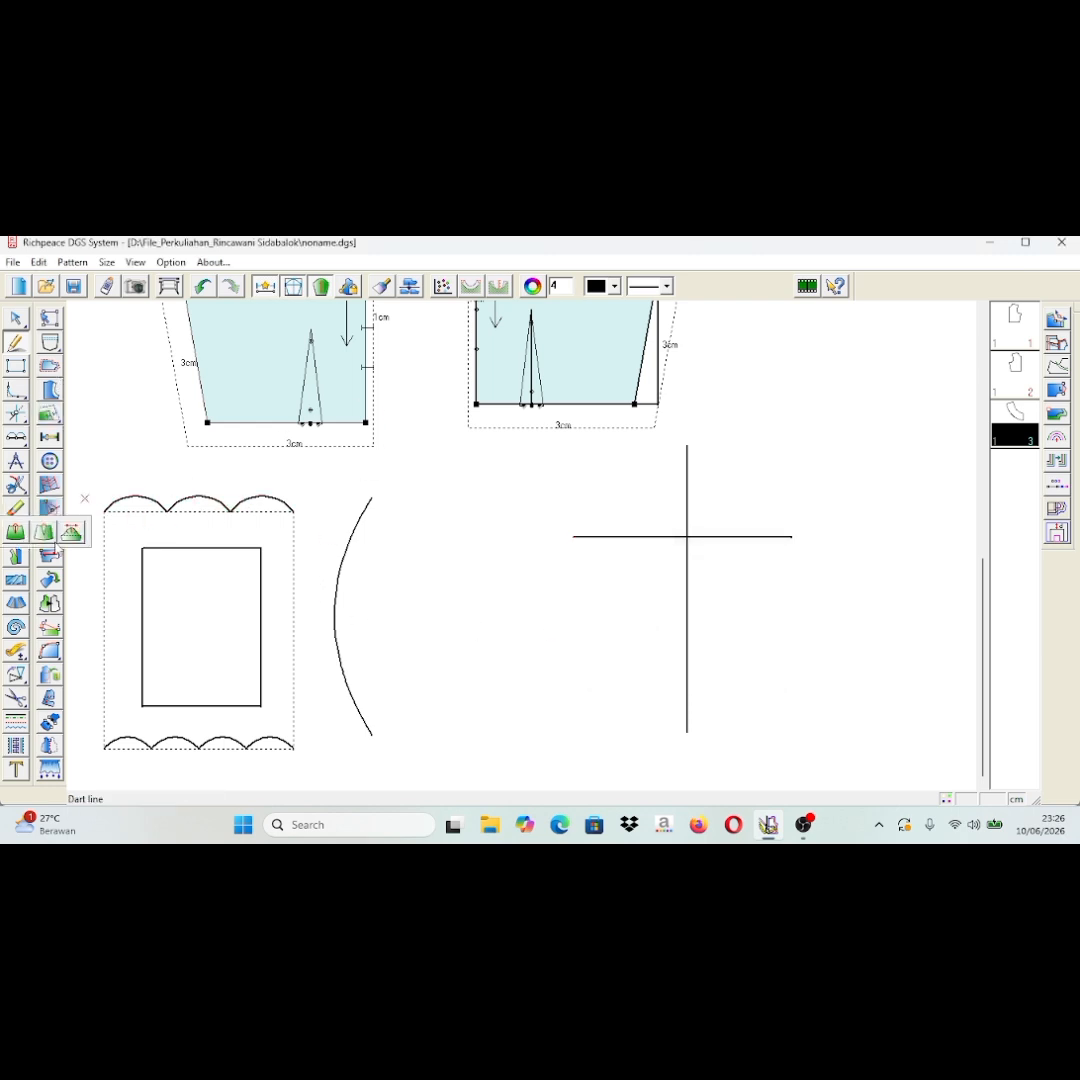
With the single compasses, draw a 15 cm line from the vertical line's upper end to the right half of the horizontal line.
{"action": "left_click", "coordinate": [15, 466]}
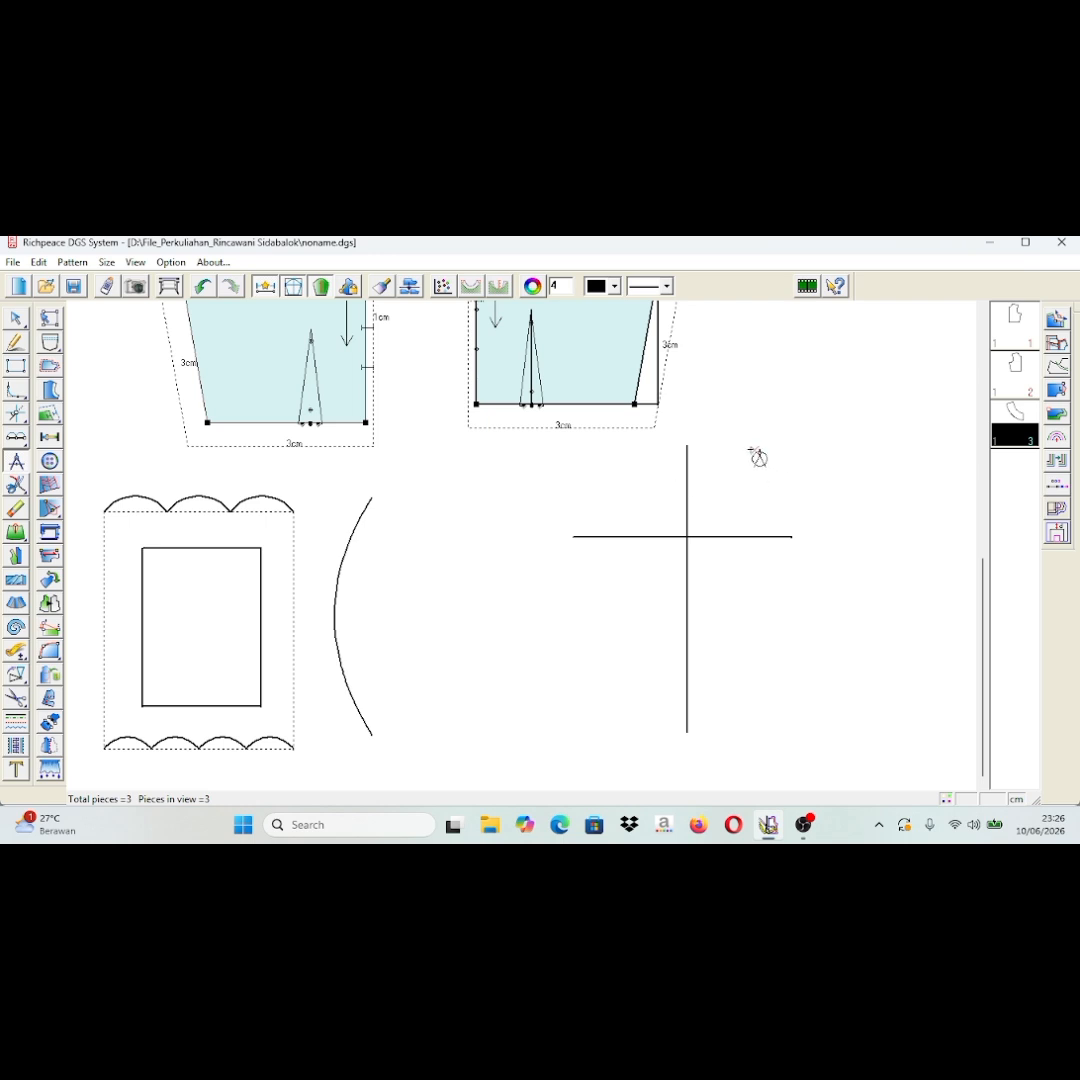
{"action": "left_click", "coordinate": [687, 446]}
{"action": "left_click", "coordinate": [787, 541]}
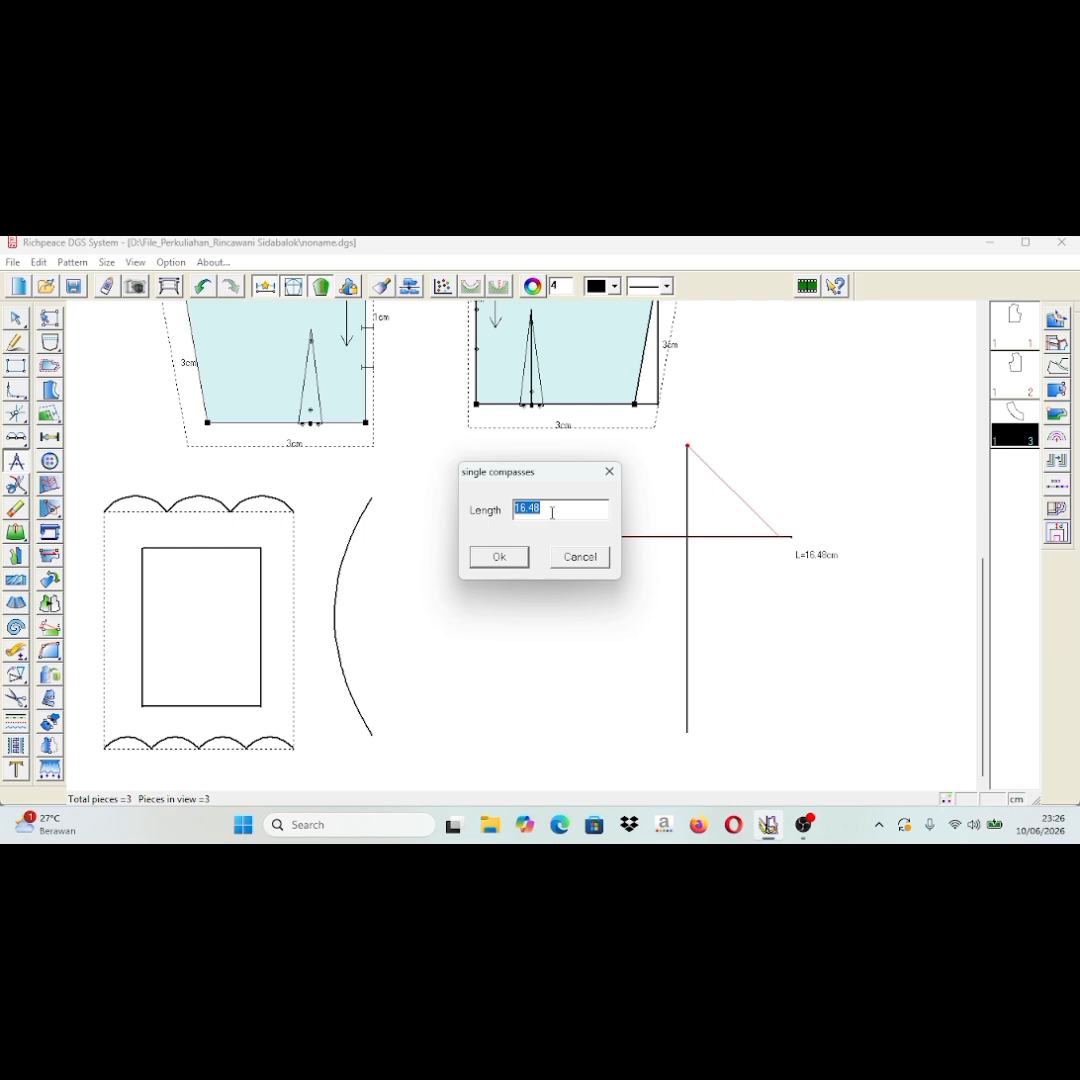
{"action": "type", "text": "15"}
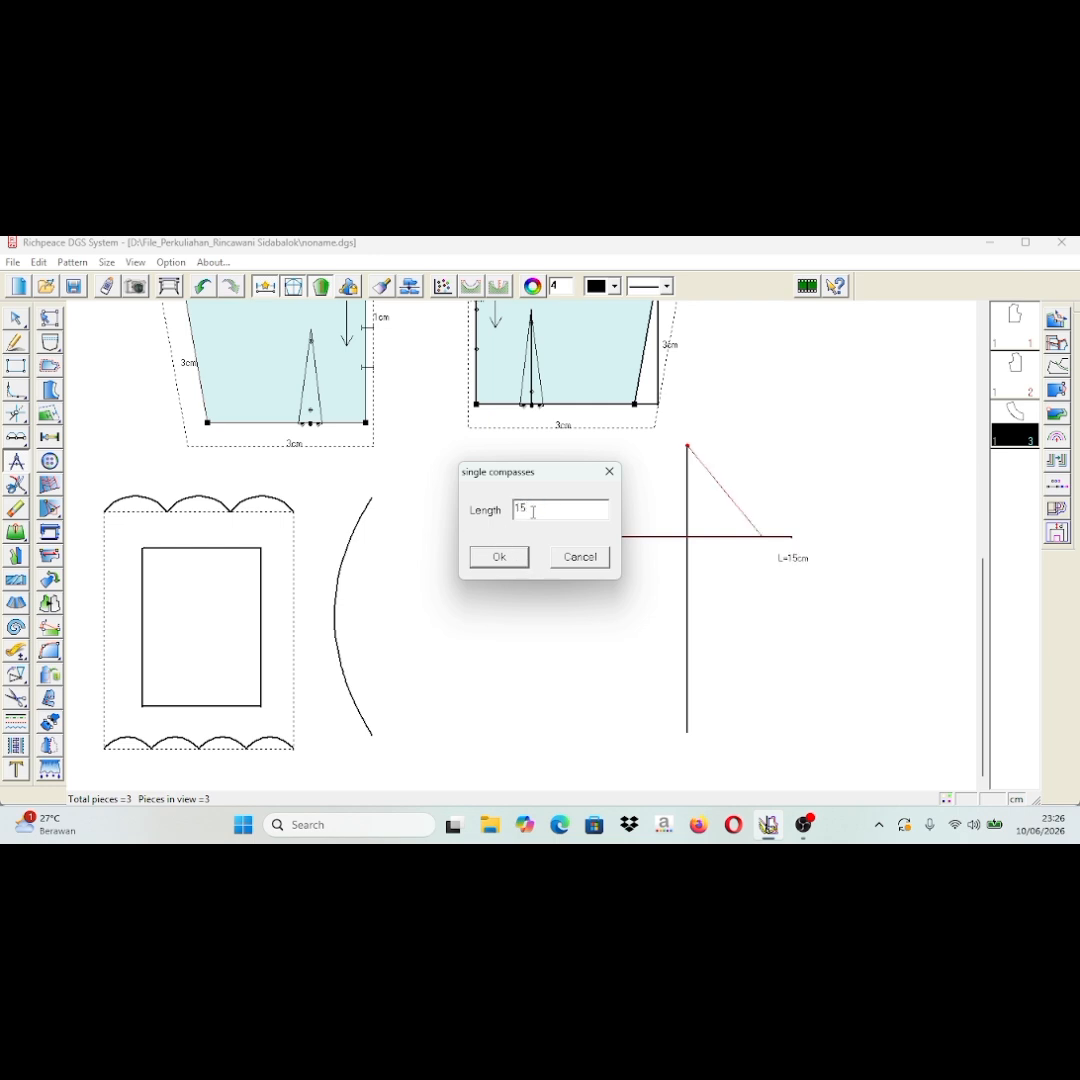
{"action": "left_click", "coordinate": [515, 557]}
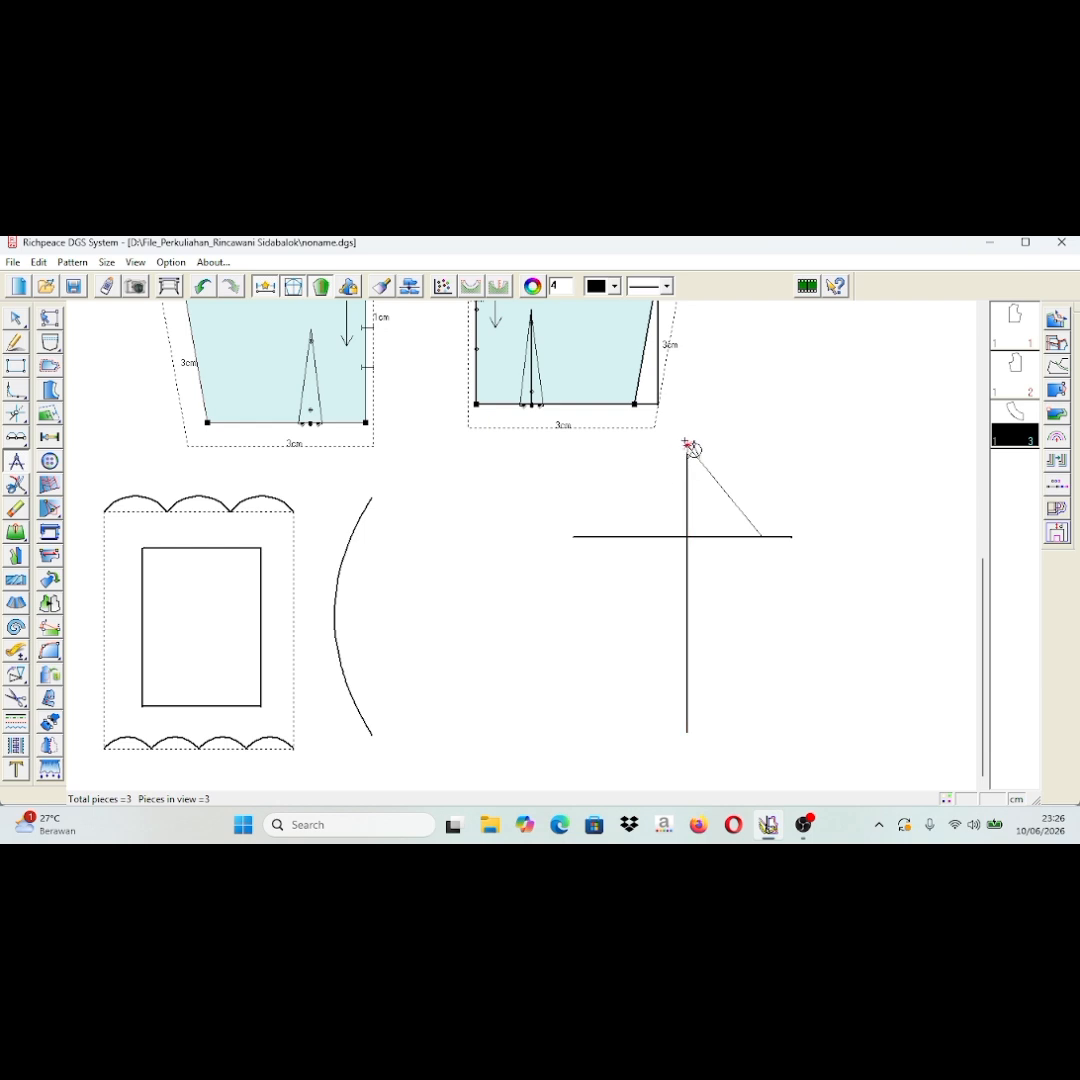
Draw a matching 15 cm single-compasses line from the vertical line's upper end to the left half of the horizontal line.
{"action": "left_click", "coordinate": [688, 447]}
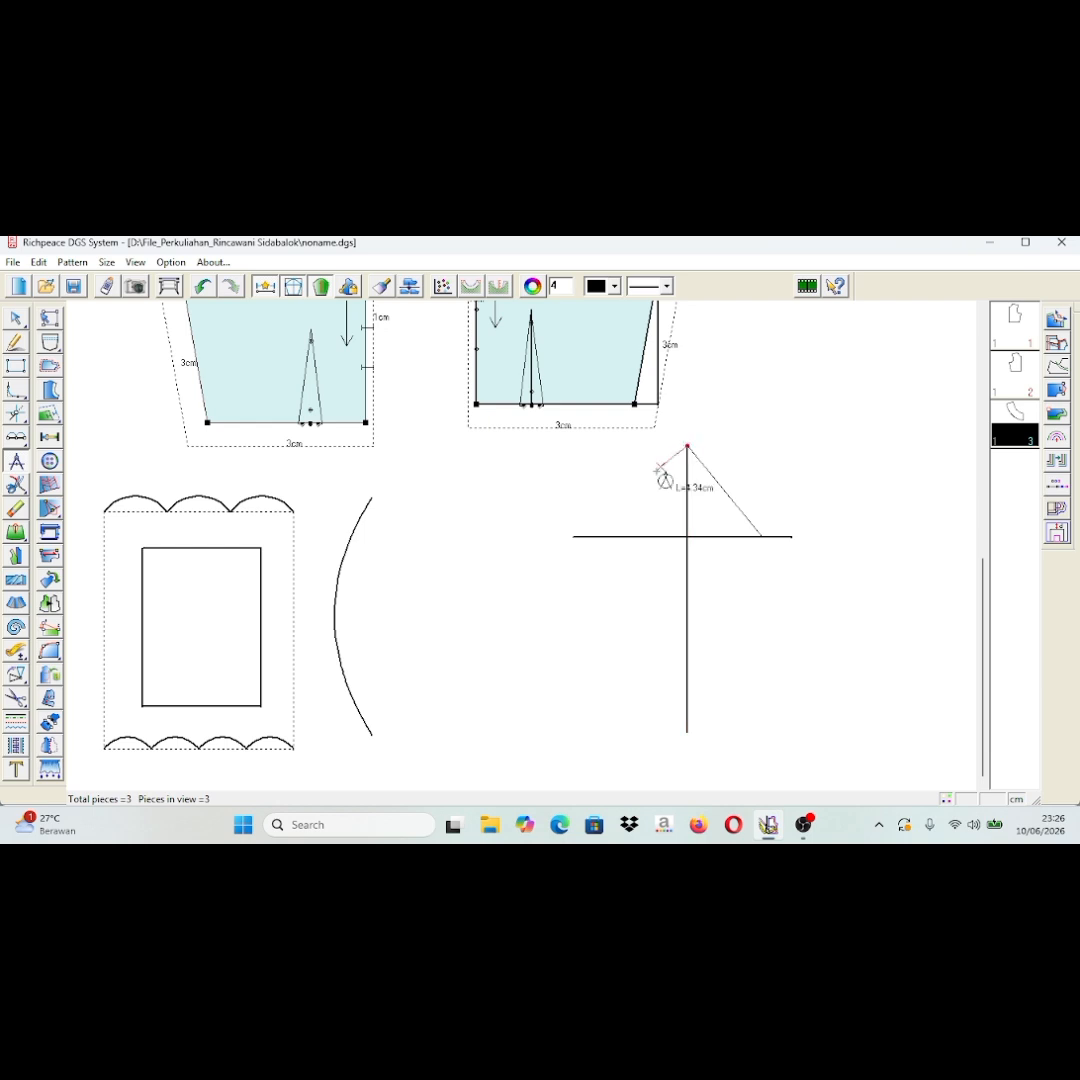
{"action": "left_click", "coordinate": [597, 537]}
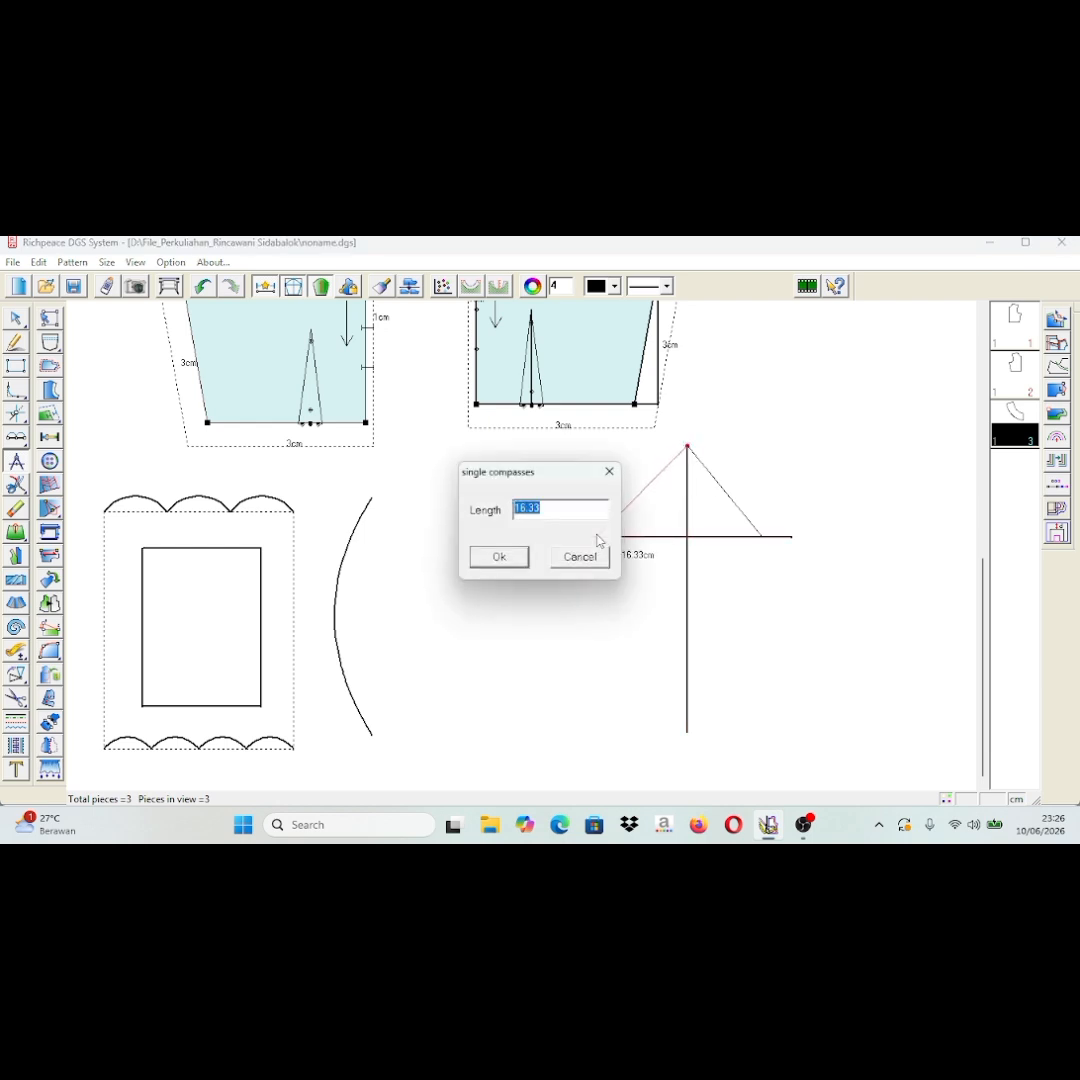
{"action": "type", "text": "15"}
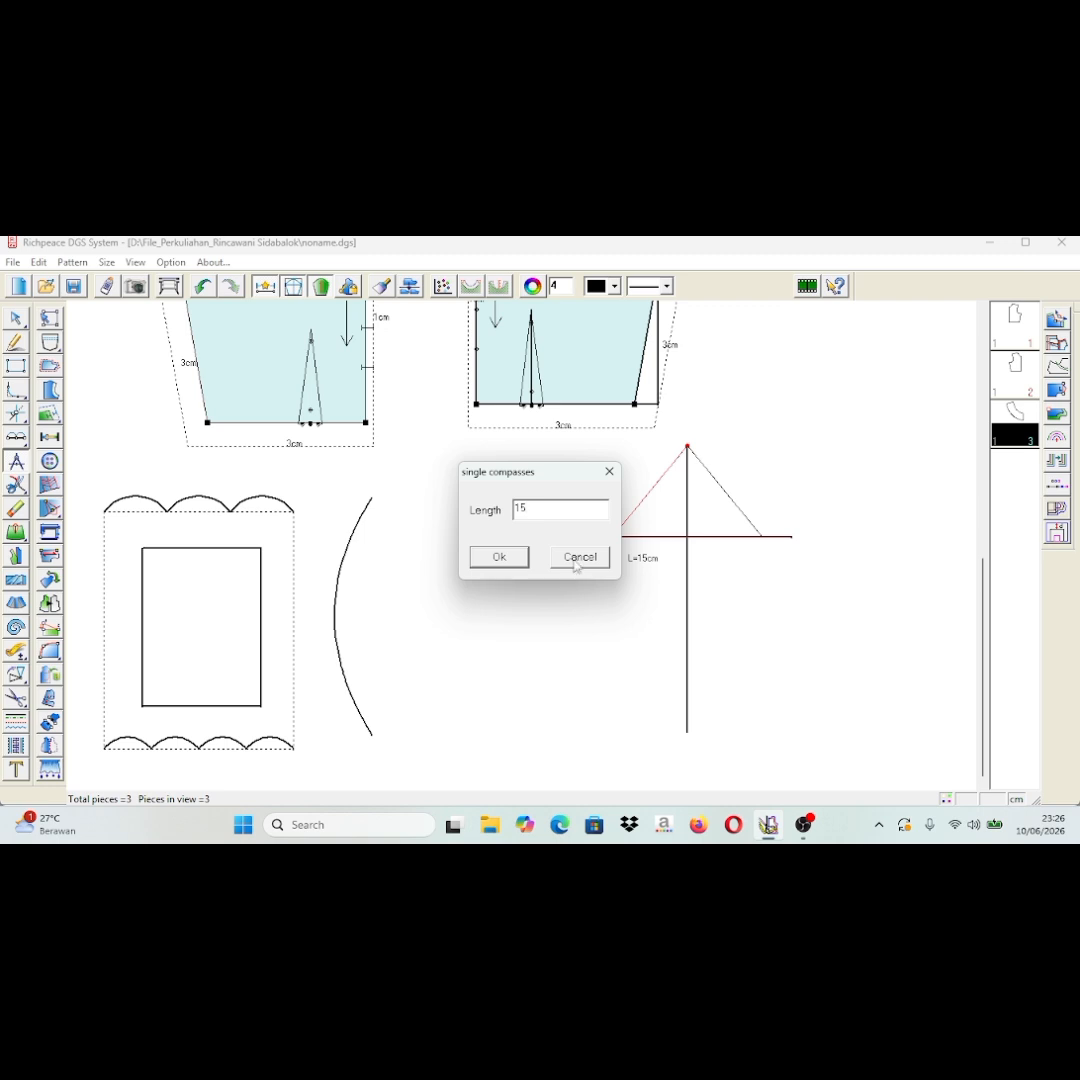
{"action": "left_click", "coordinate": [500, 556]}
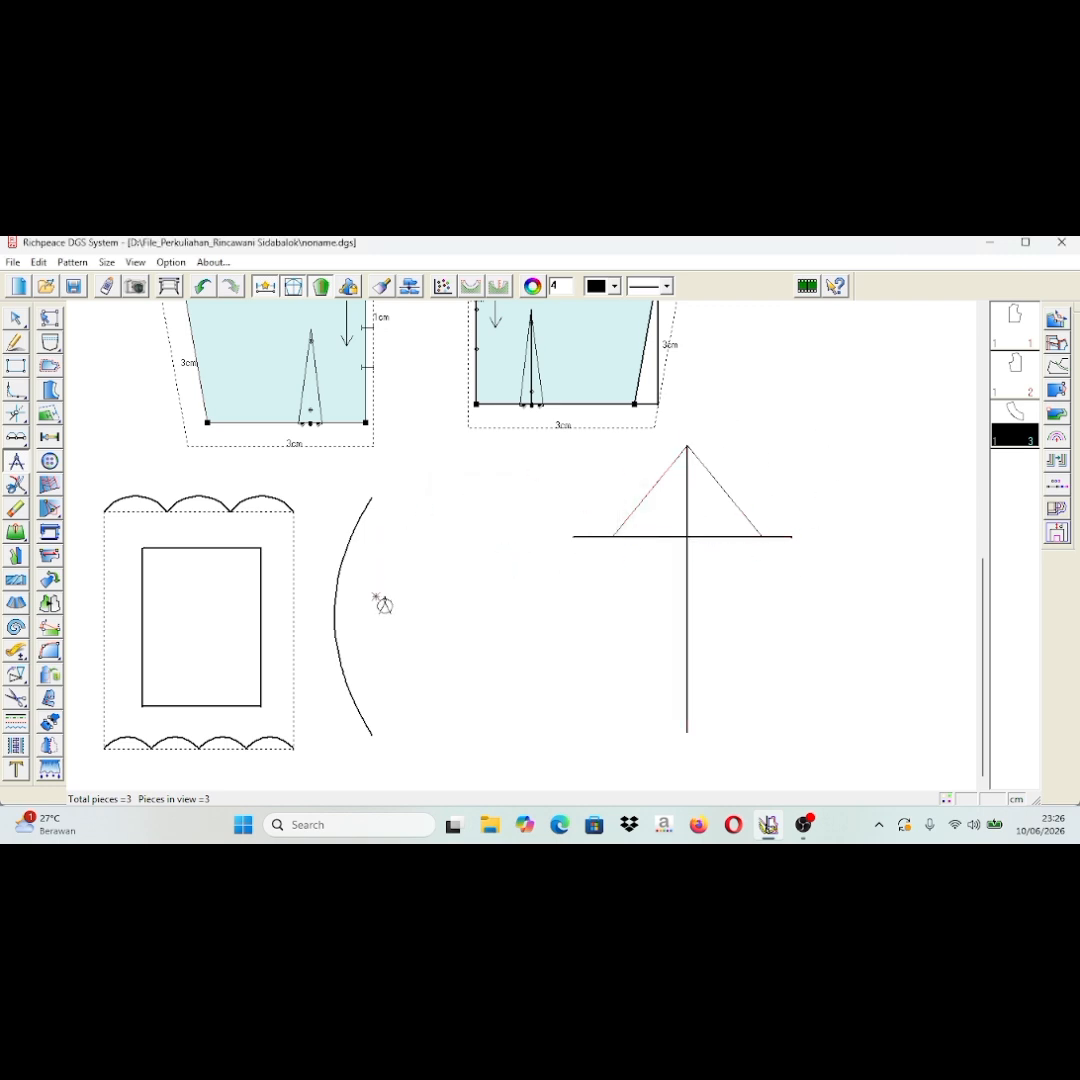
{"action": "scroll", "coordinate": [265, 478], "scroll_direction": "up", "scroll_amount": 5}
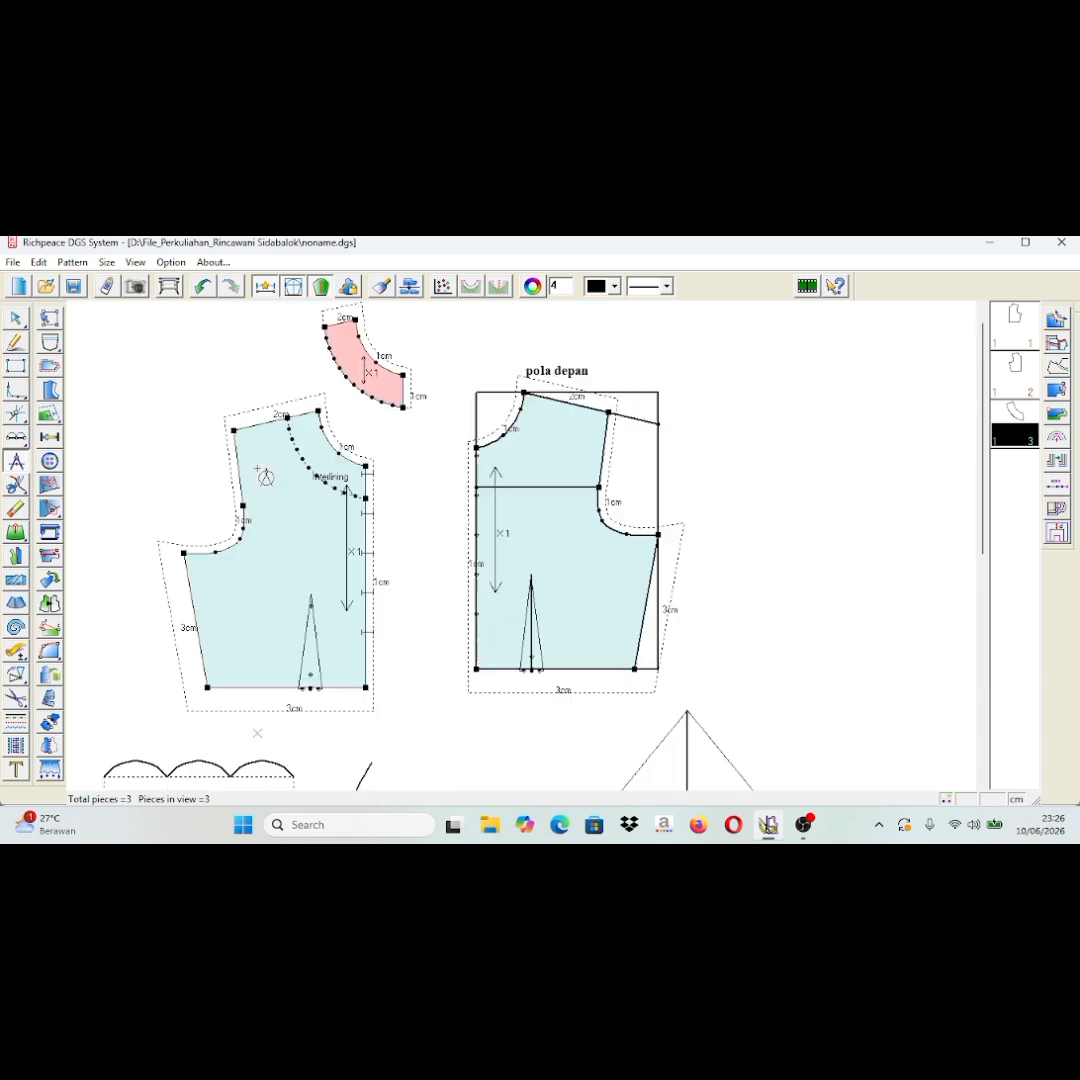
{"action": "scroll", "coordinate": [265, 478], "scroll_direction": "down", "scroll_amount": 5}
{"action": "scroll", "coordinate": [265, 478], "scroll_direction": "up", "scroll_amount": 7}
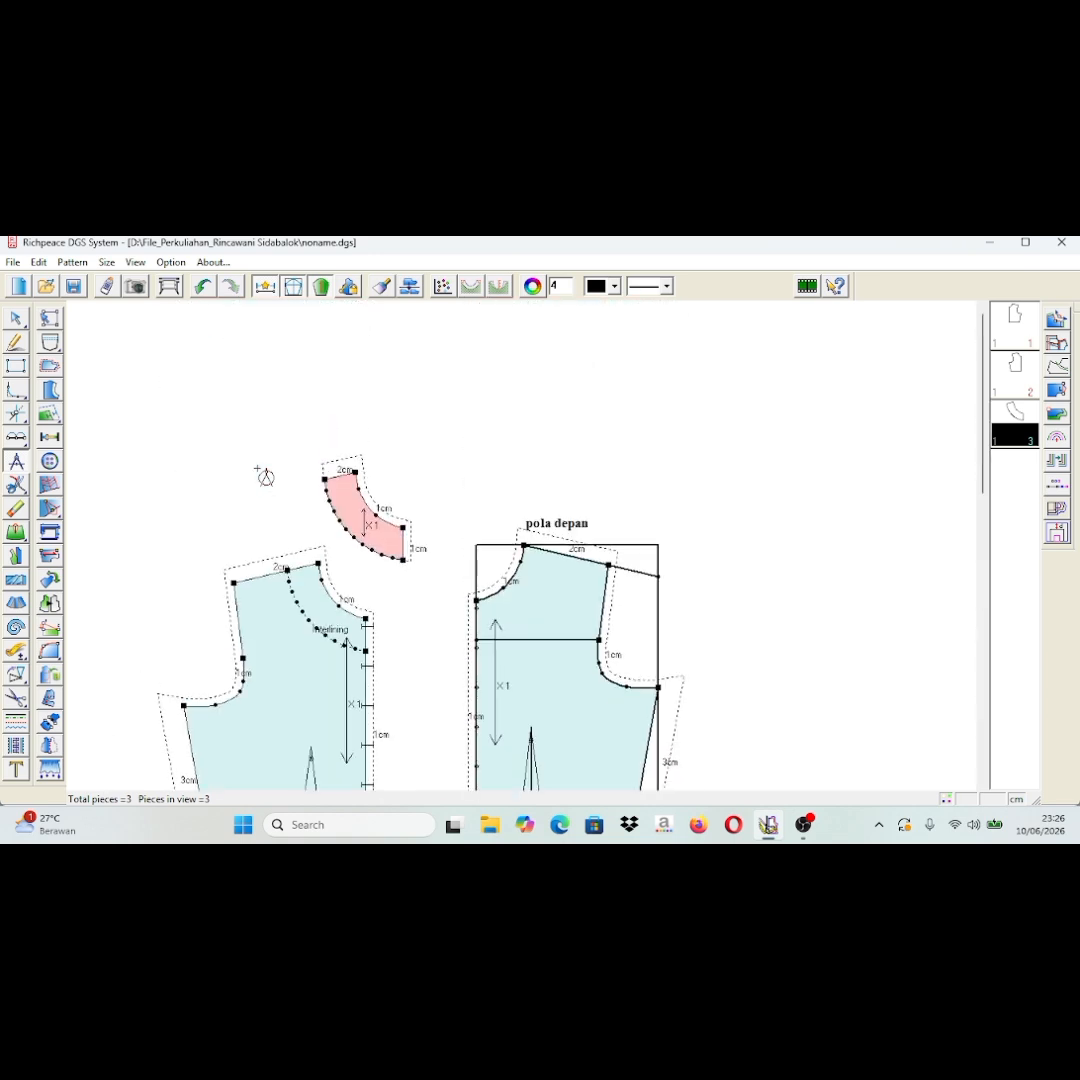
{"action": "scroll", "coordinate": [265, 478], "scroll_direction": "down", "scroll_amount": 5}
{"action": "scroll", "coordinate": [265, 478], "scroll_direction": "up", "scroll_amount": 4}
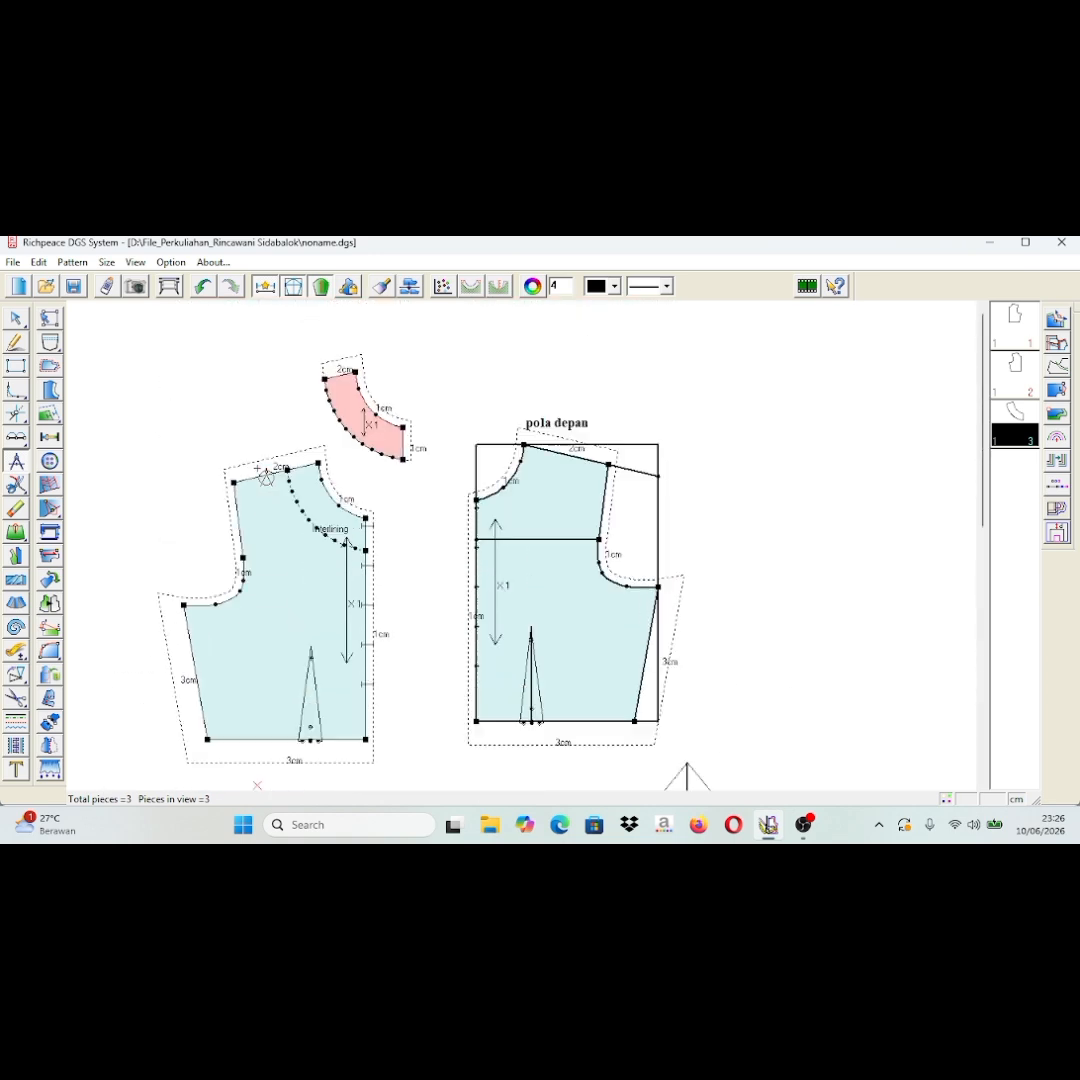
{"action": "scroll", "coordinate": [265, 478], "scroll_direction": "up", "scroll_amount": 3}
{"action": "scroll", "coordinate": [265, 478], "scroll_direction": "down", "scroll_amount": 3}
{"action": "scroll", "coordinate": [264, 477], "scroll_direction": "up", "scroll_amount": 6}
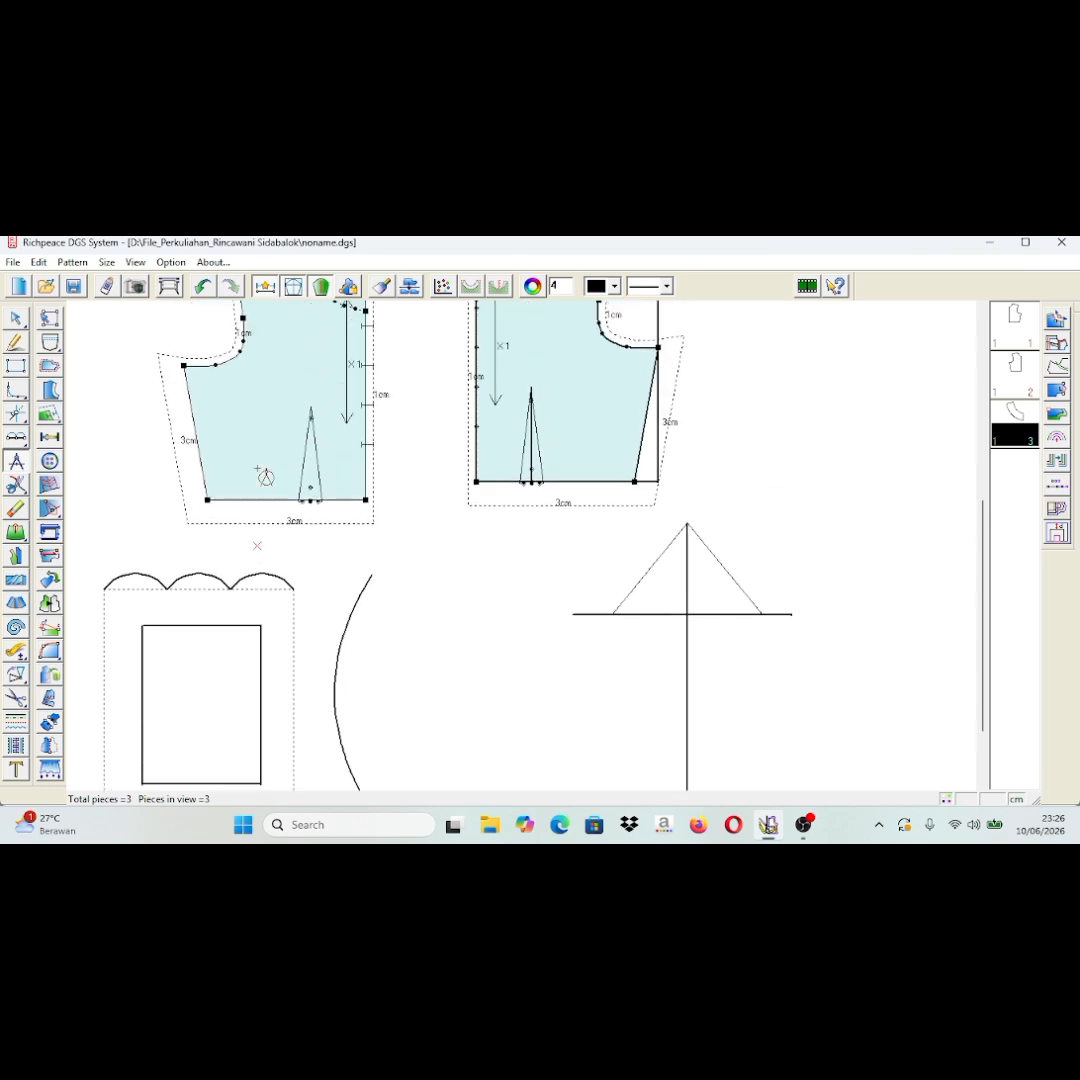
{"action": "scroll", "coordinate": [262, 472], "scroll_direction": "down", "scroll_amount": 2}
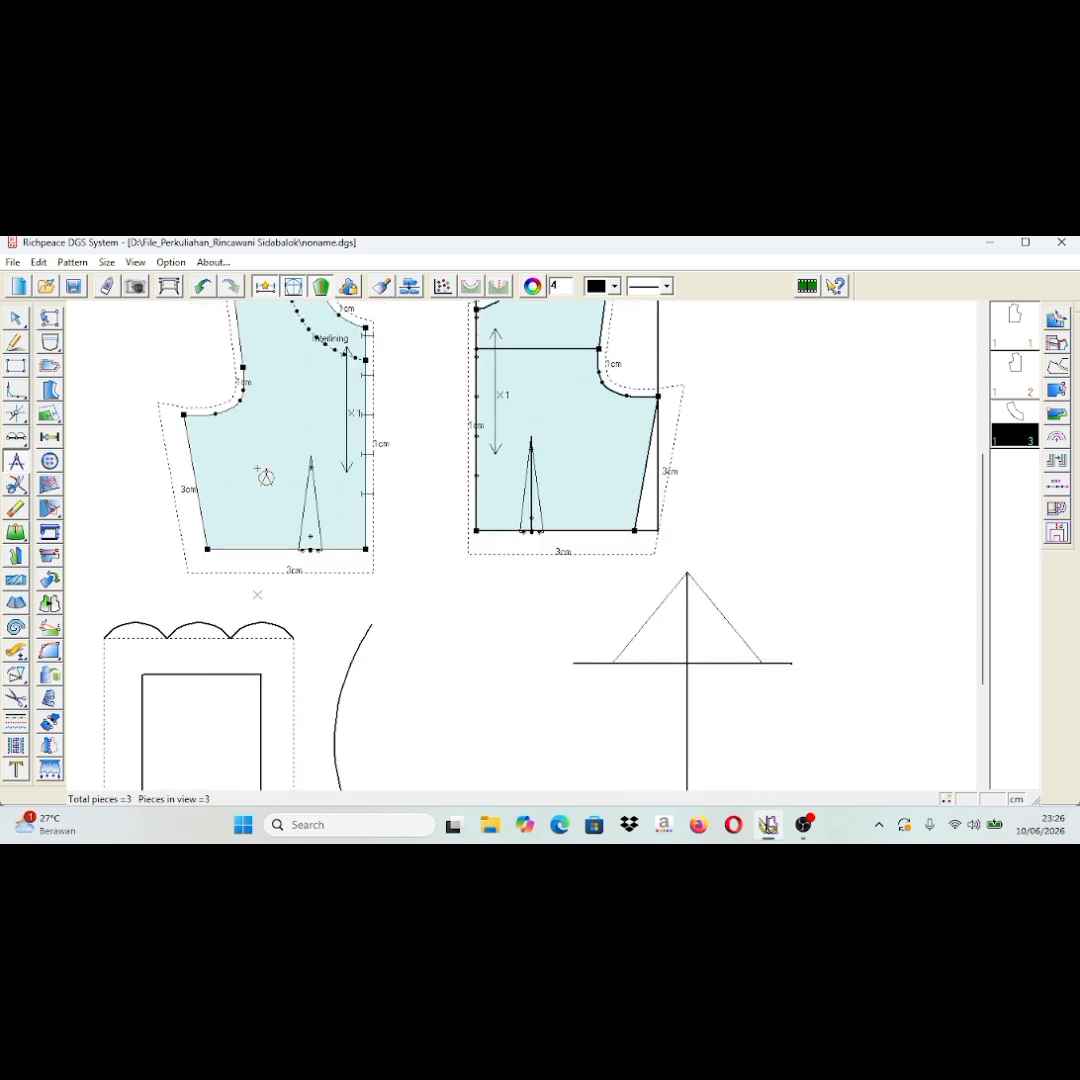
{"action": "scroll", "coordinate": [262, 472], "scroll_direction": "up", "scroll_amount": 3}
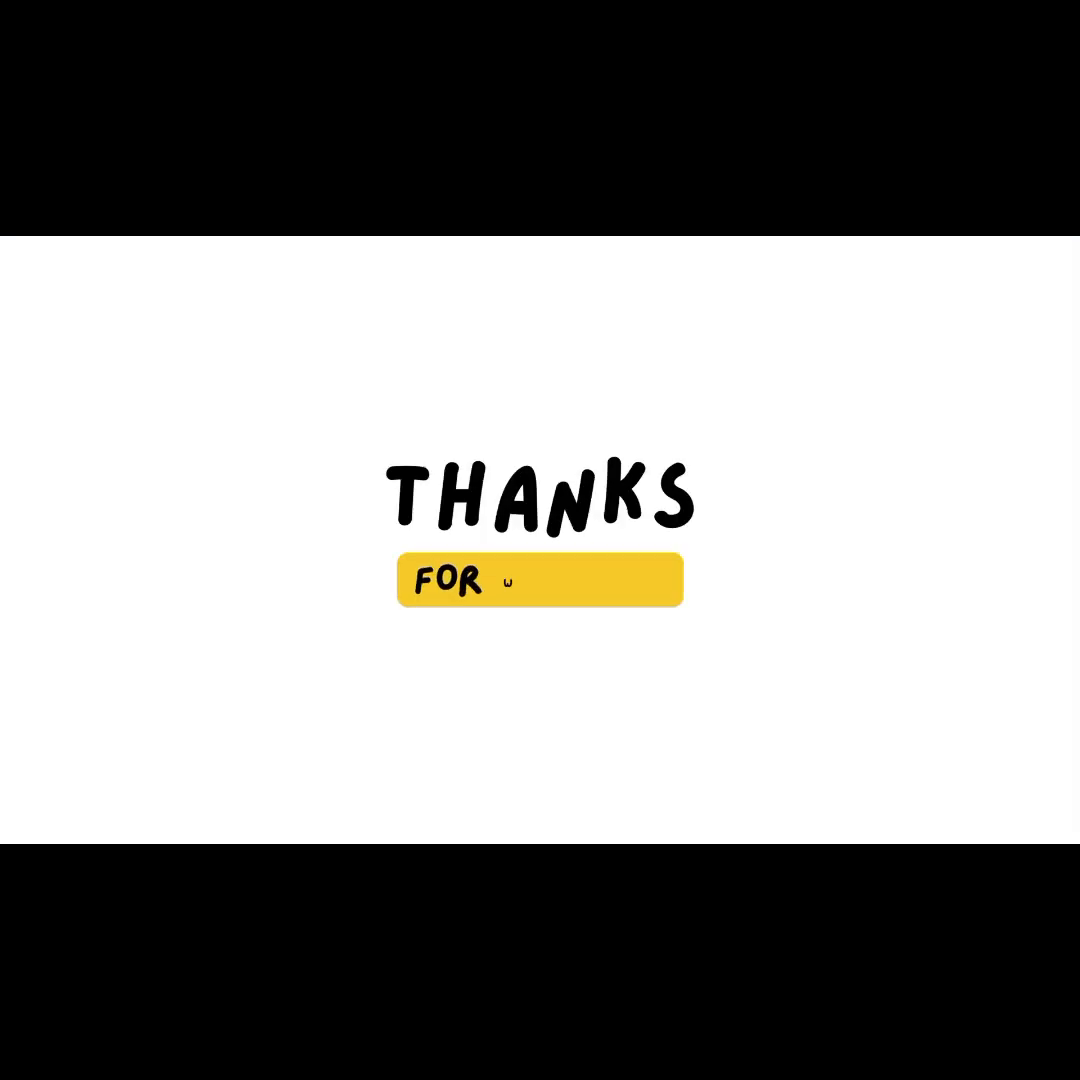